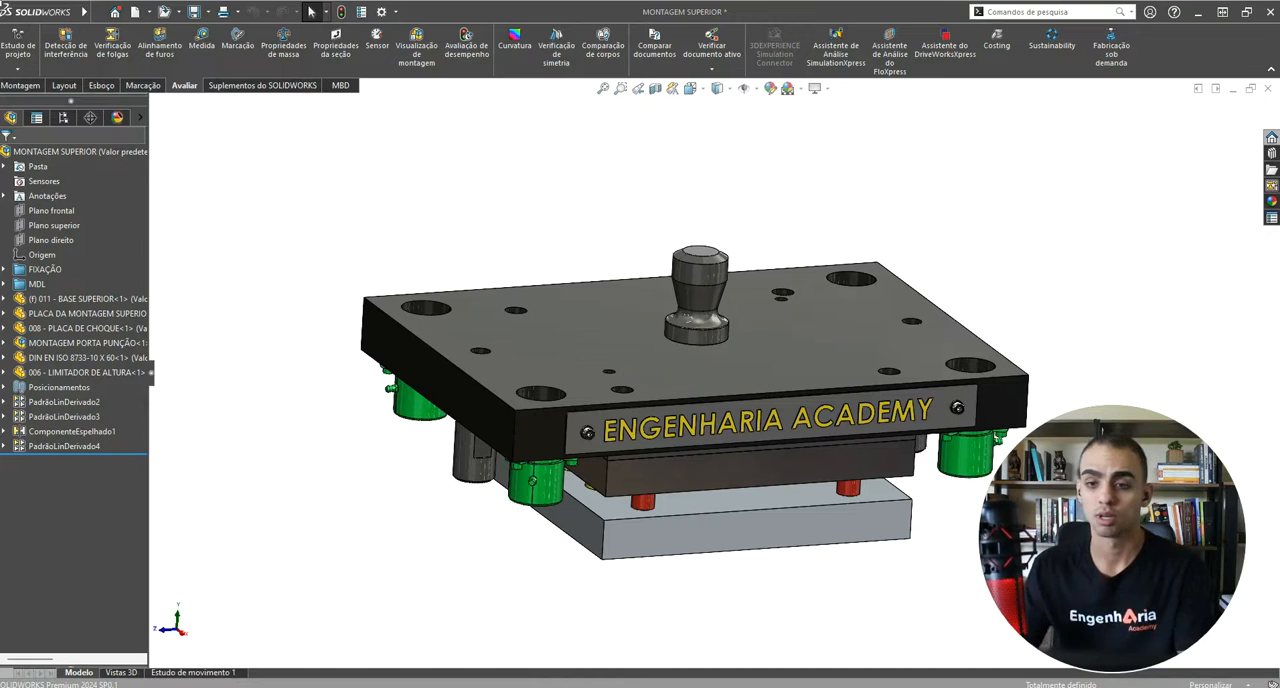
Step: Examine the MONTAGEM SUPERIOR assembly from above and from below, including the springs, punches and guide bushings
scroll(749, 474, "up", 3)
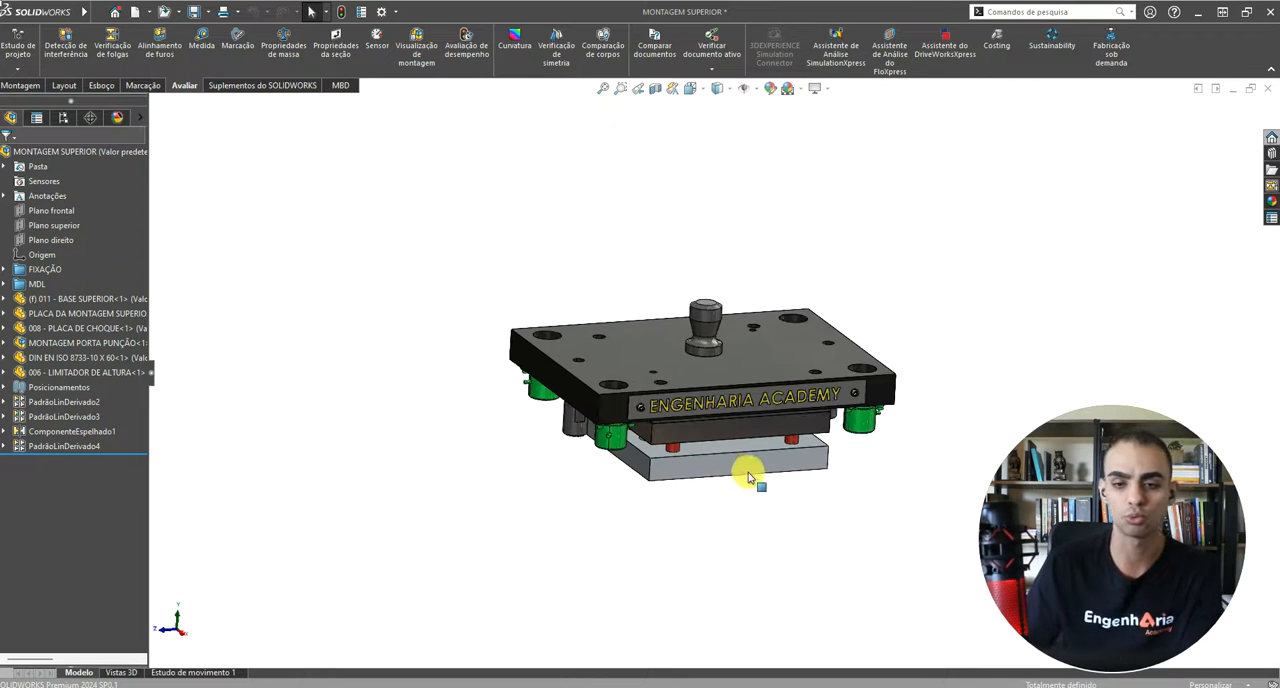
scroll(762, 427, "down", 3)
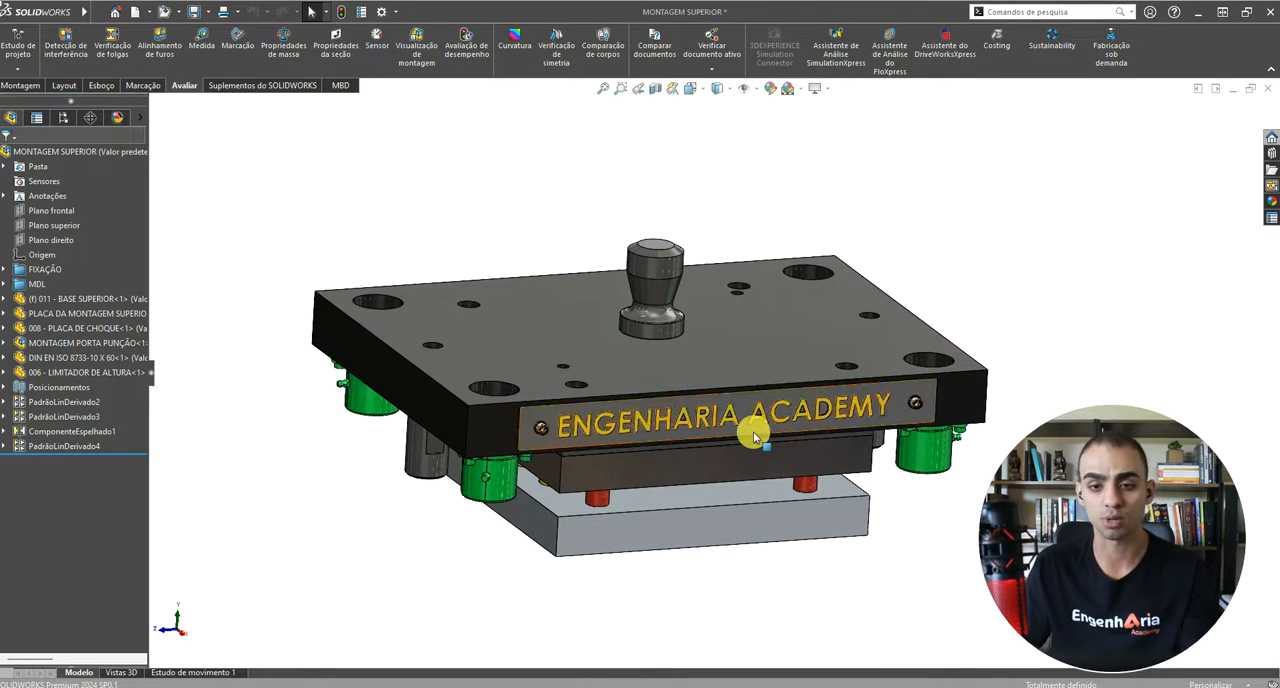
middle_click_drag(734, 390, 795, 320)
middle_click_drag(690, 395, 576, 377)
scroll(686, 407, "down", 3)
scroll(583, 411, "down", 3)
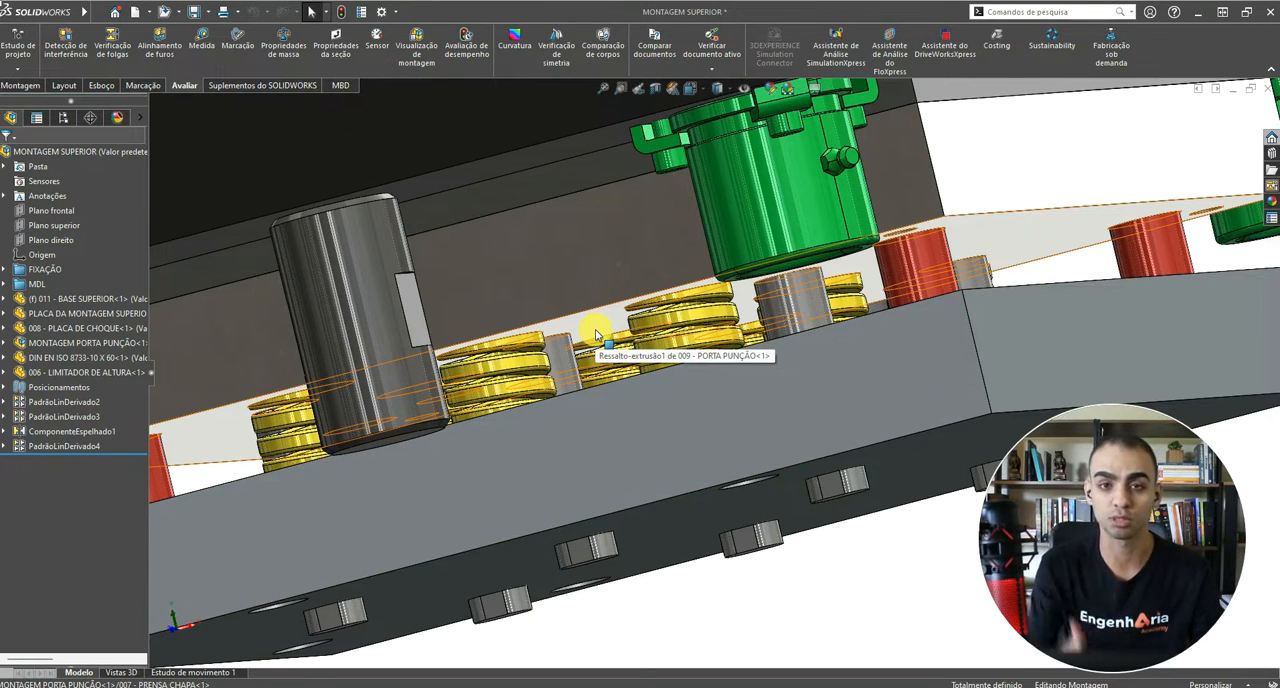
scroll(590, 342, "up", 6)
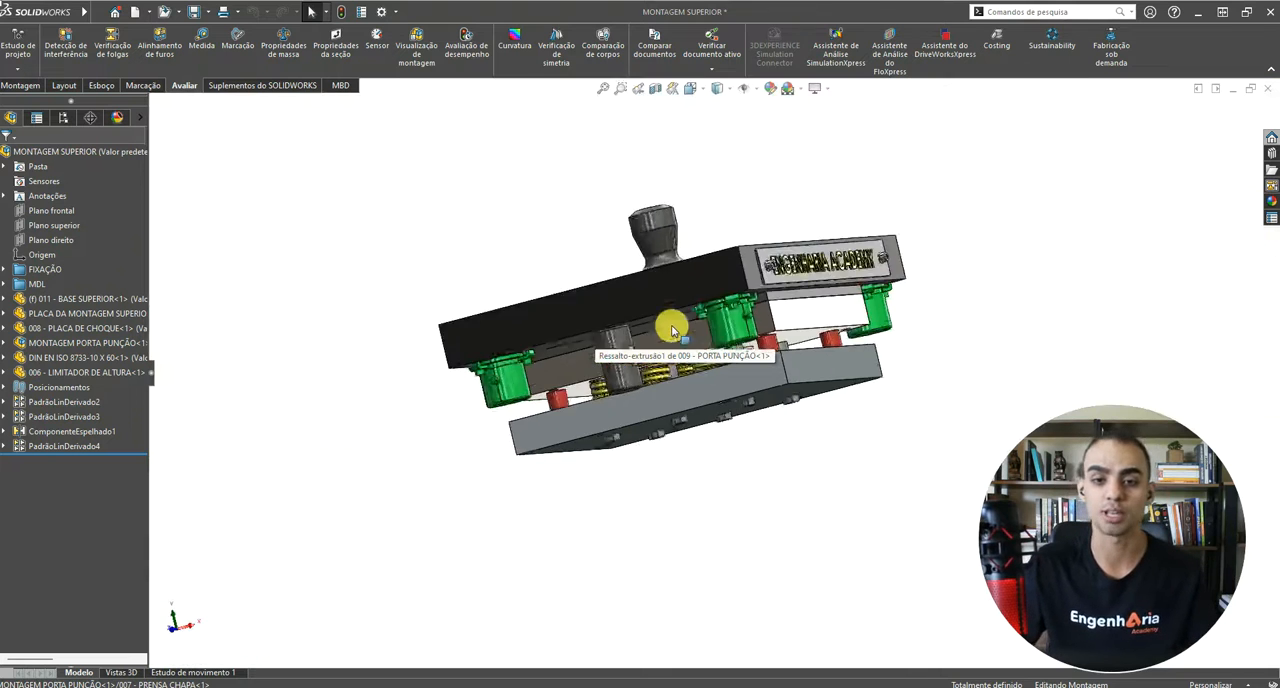
middle_click_drag(671, 326, 652, 425)
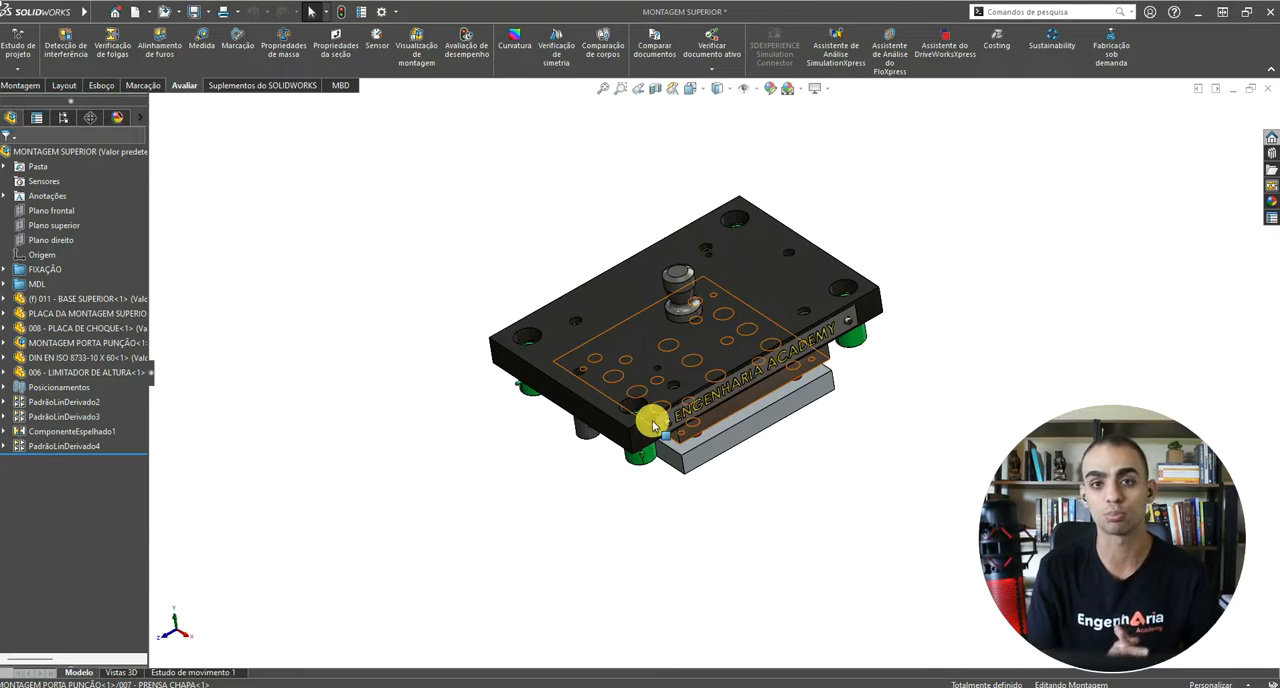
scroll(674, 340, "down", 3)
middle_click_drag(676, 338, 671, 260)
Step: Try hiding the BASE SUPERIOR plate to expose the components beneath it, and undo the hiding
key("Tab")
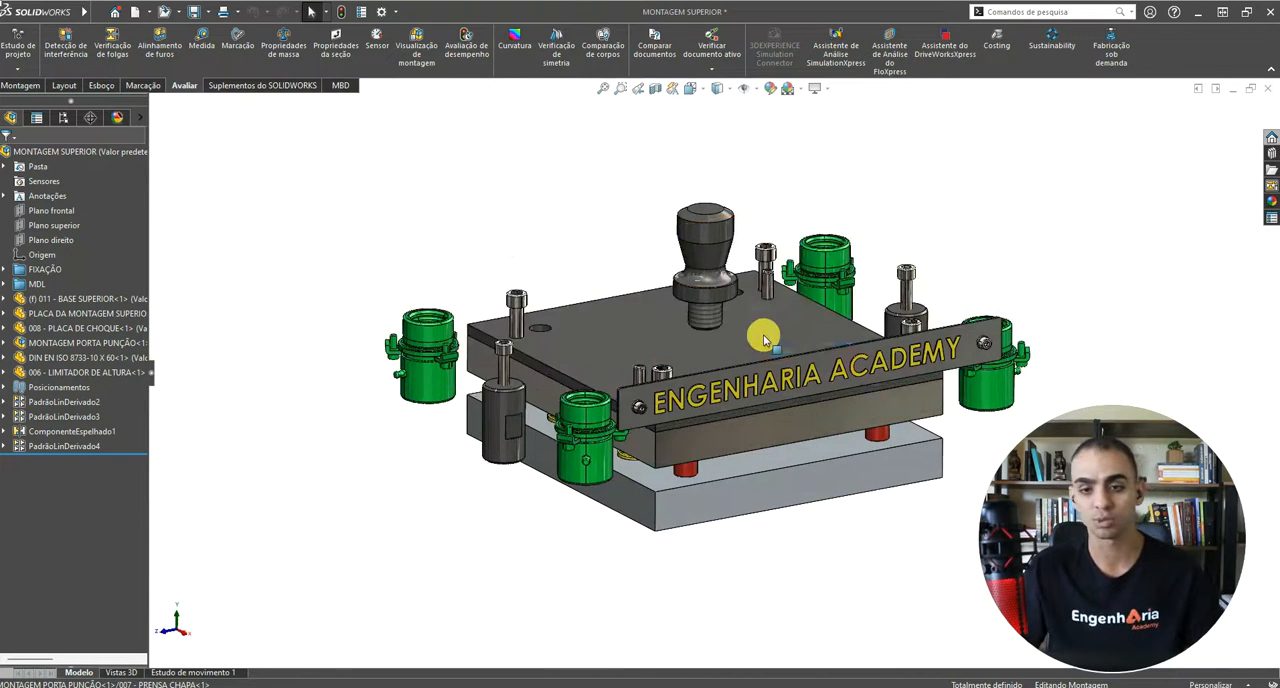
middle_click_drag(748, 331, 735, 382)
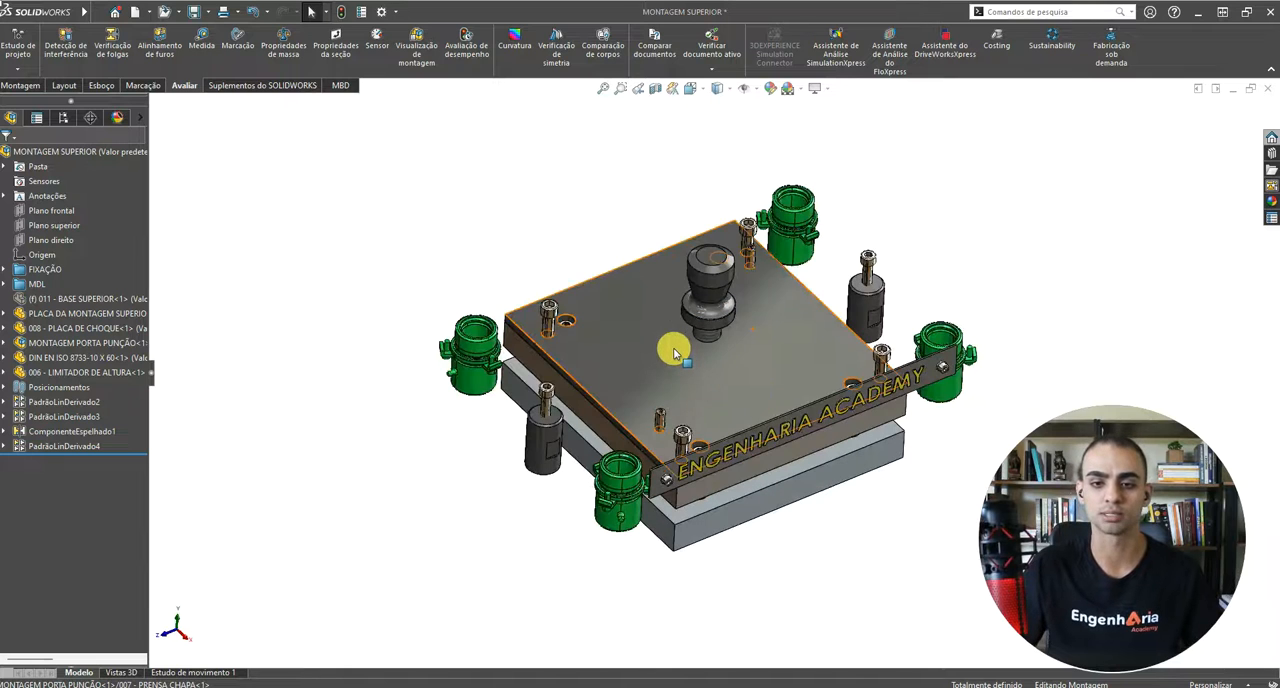
key("Tab")
key("ctrl+z")
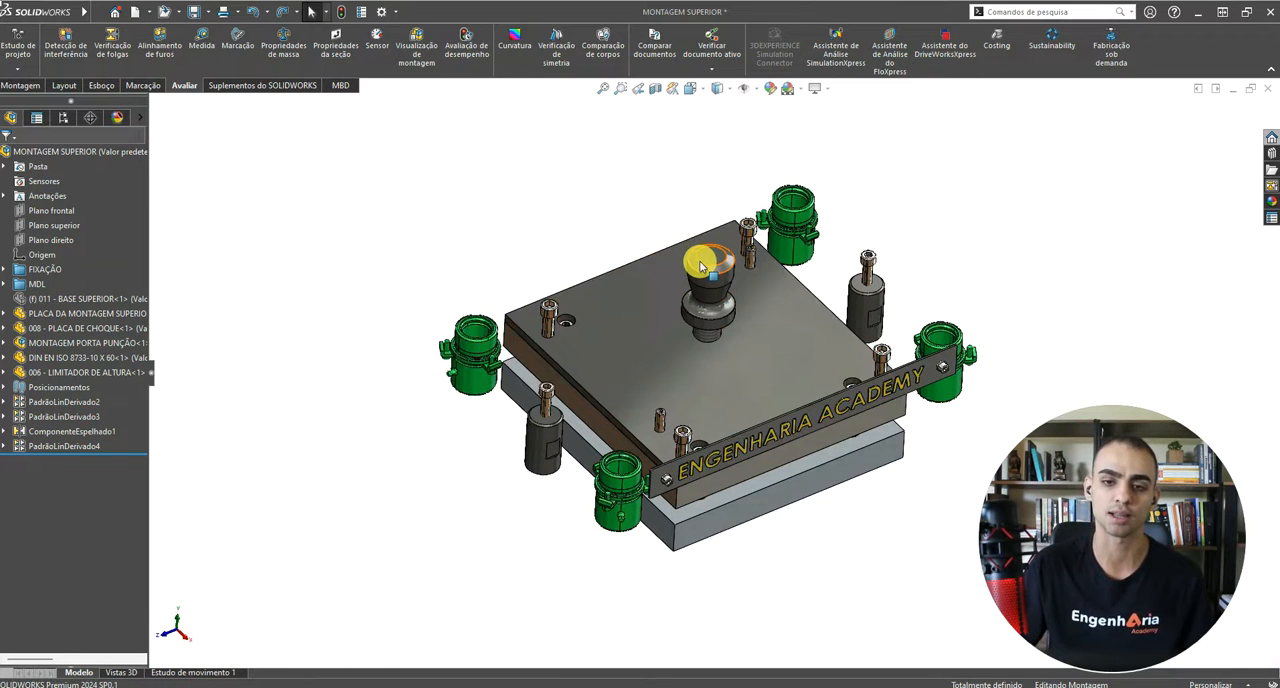
key("ctrl+z")
middle_click_drag(824, 318, 826, 267)
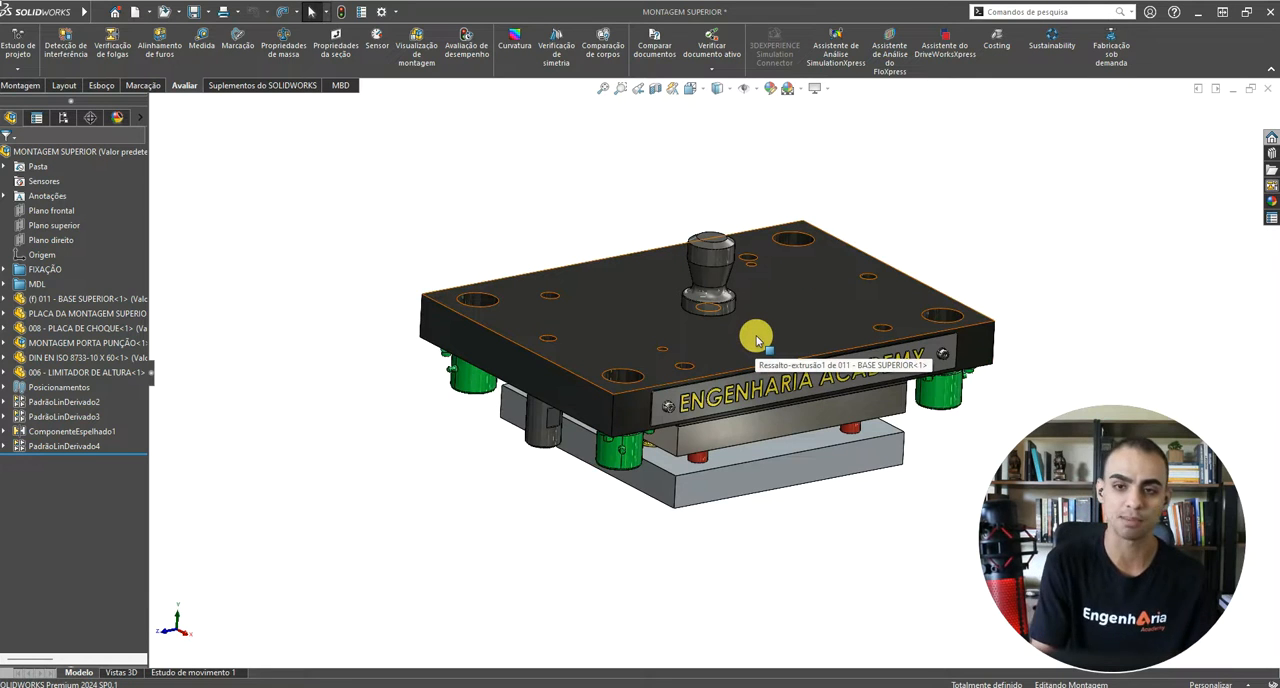
key("Tab")
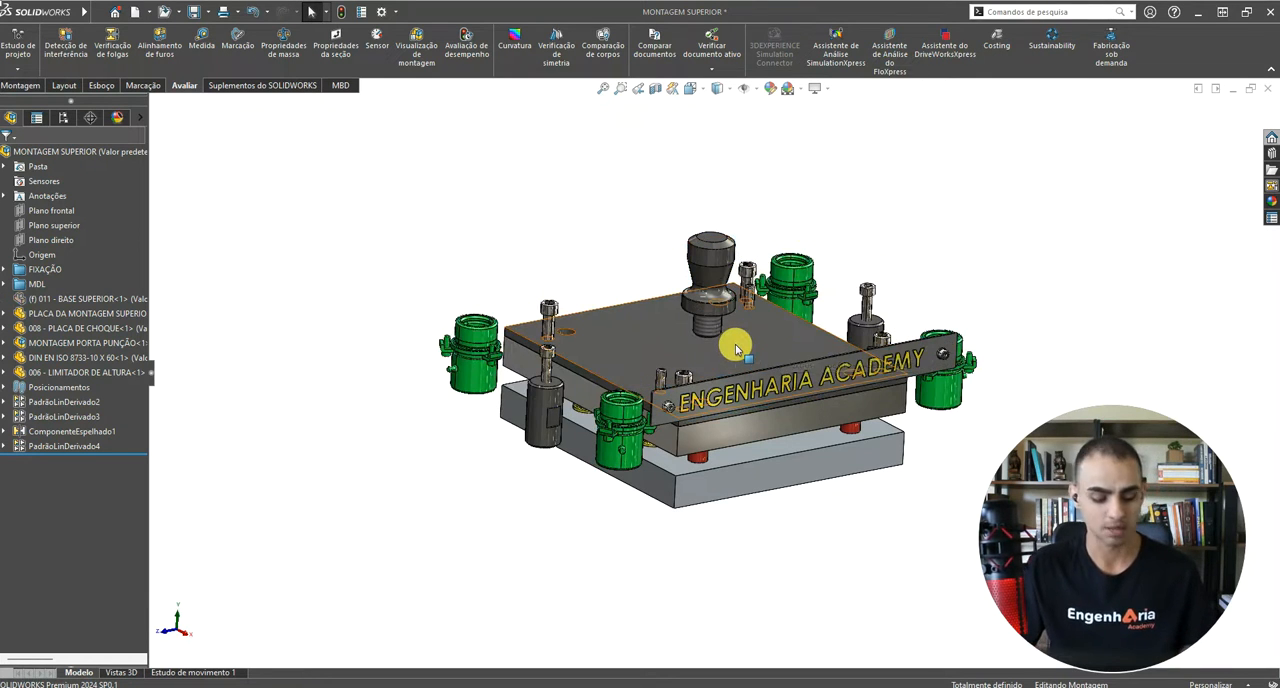
key("ctrl+z")
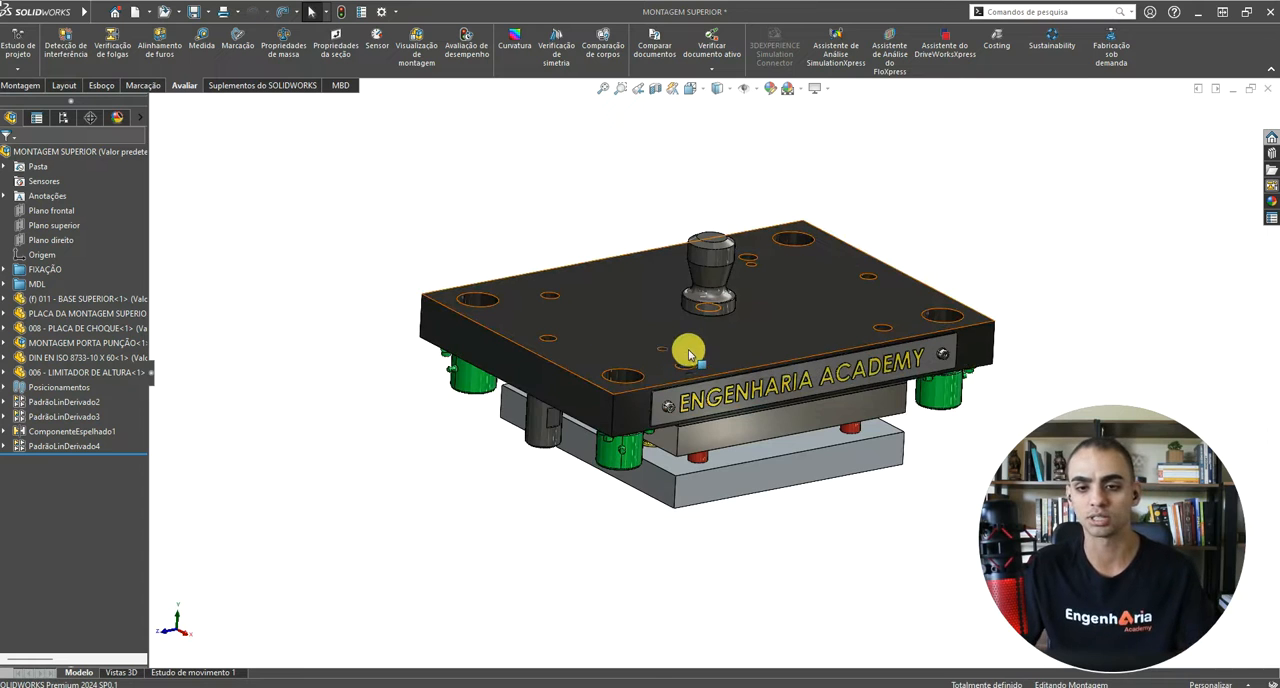
Step: Preview a section view of the upper assembly on the front plane and cancel it
left_click(656, 90)
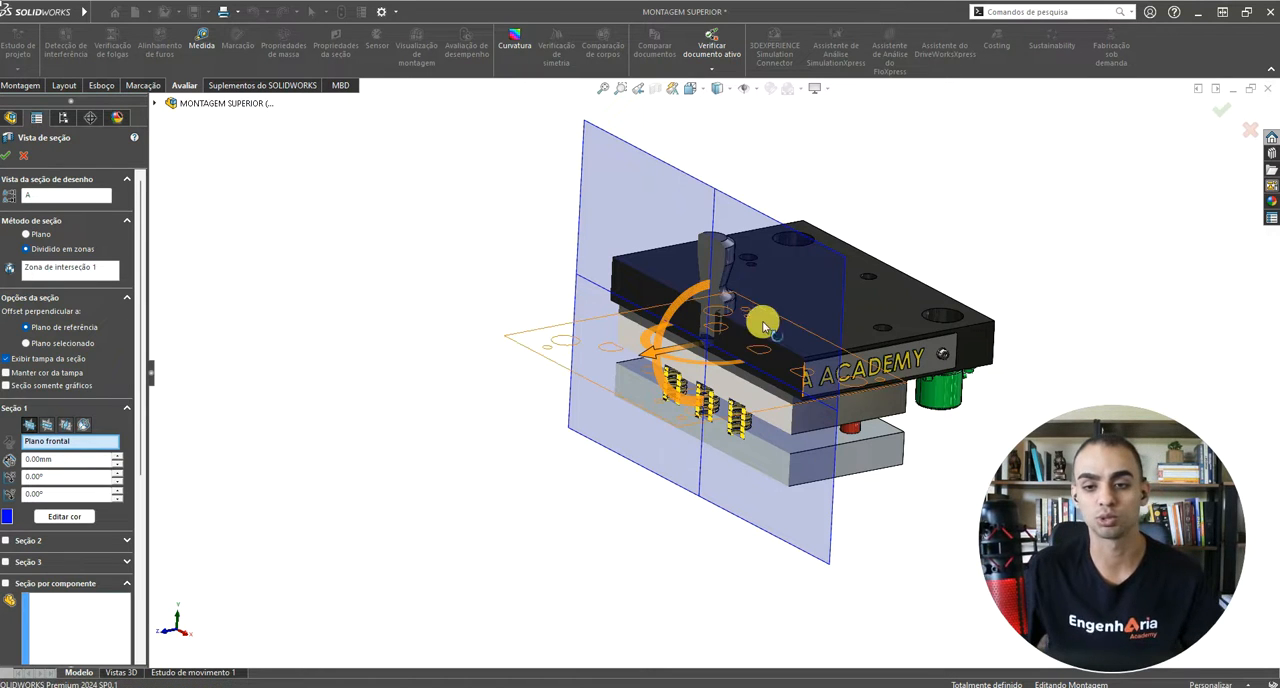
key("Escape")
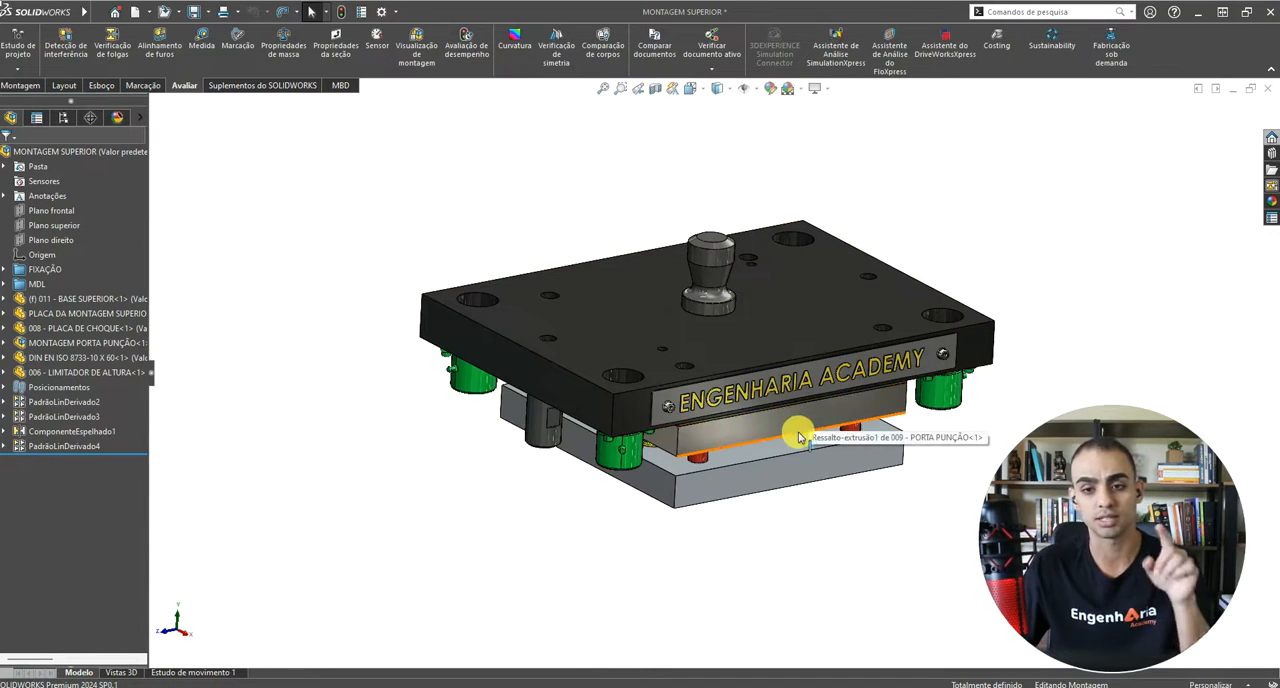
middle_click_drag(800, 431, 808, 460)
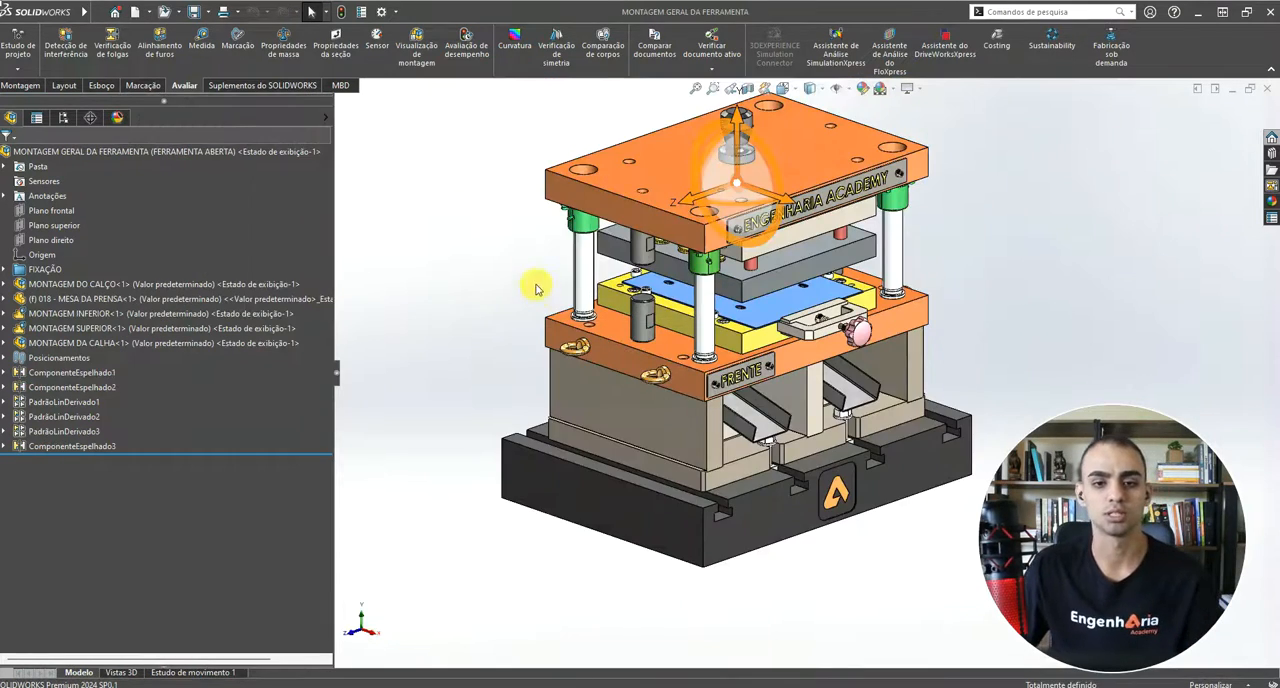
Step: Inspect the complete tool in the MONTAGEM GERAL DA FERRAMENTA window and return to the MONTAGEM SUPERIOR assembly
scroll(830, 345, "down", 3)
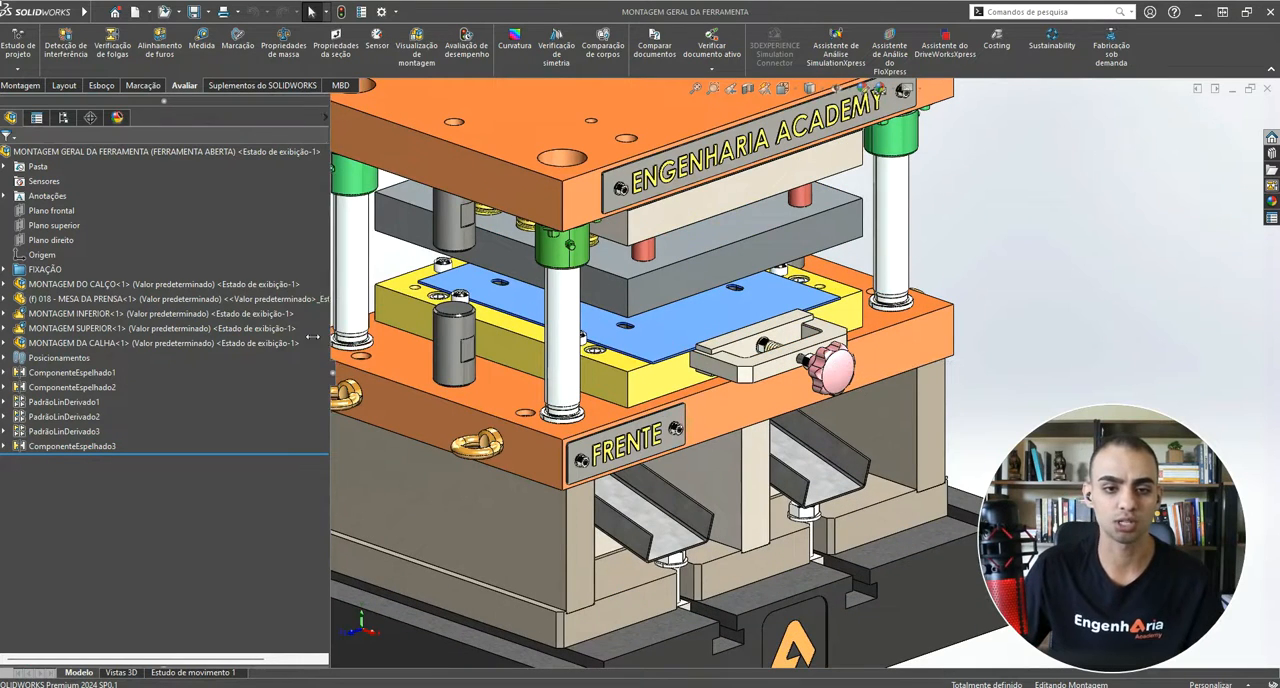
left_click_drag(332, 340, 206, 355)
key("f")
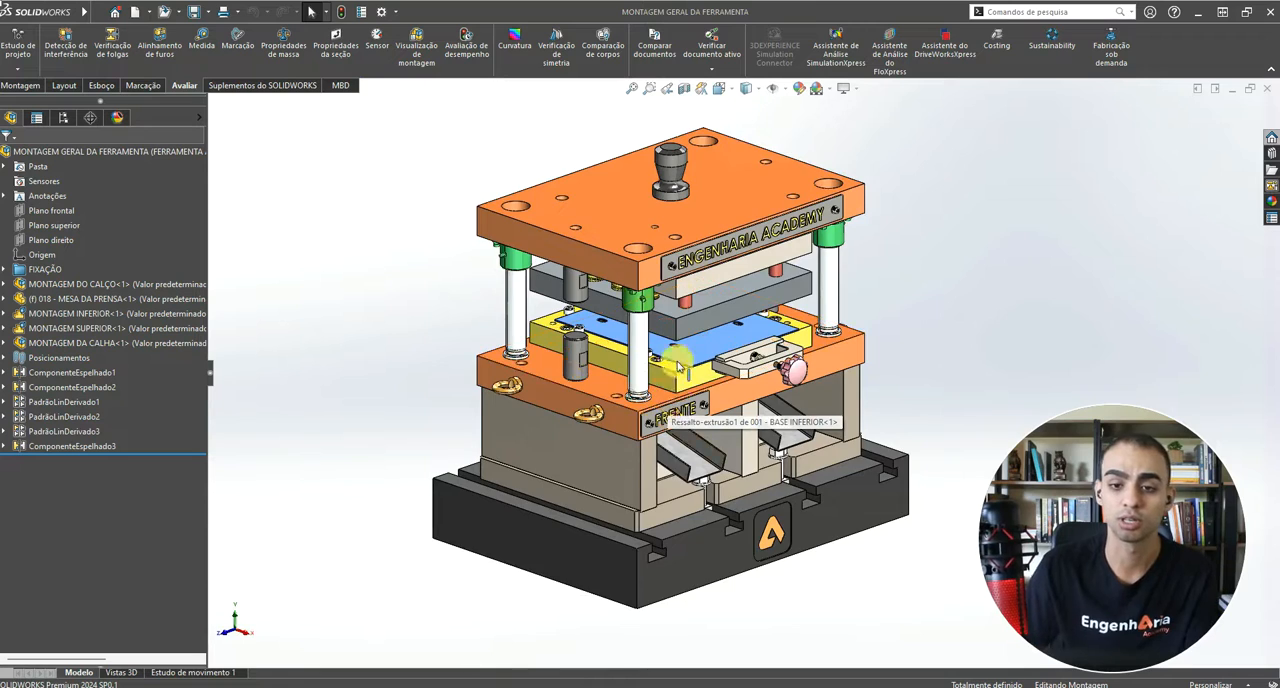
middle_click_drag(672, 362, 724, 498)
mouse_move(977, 686)
left_click(1058, 636)
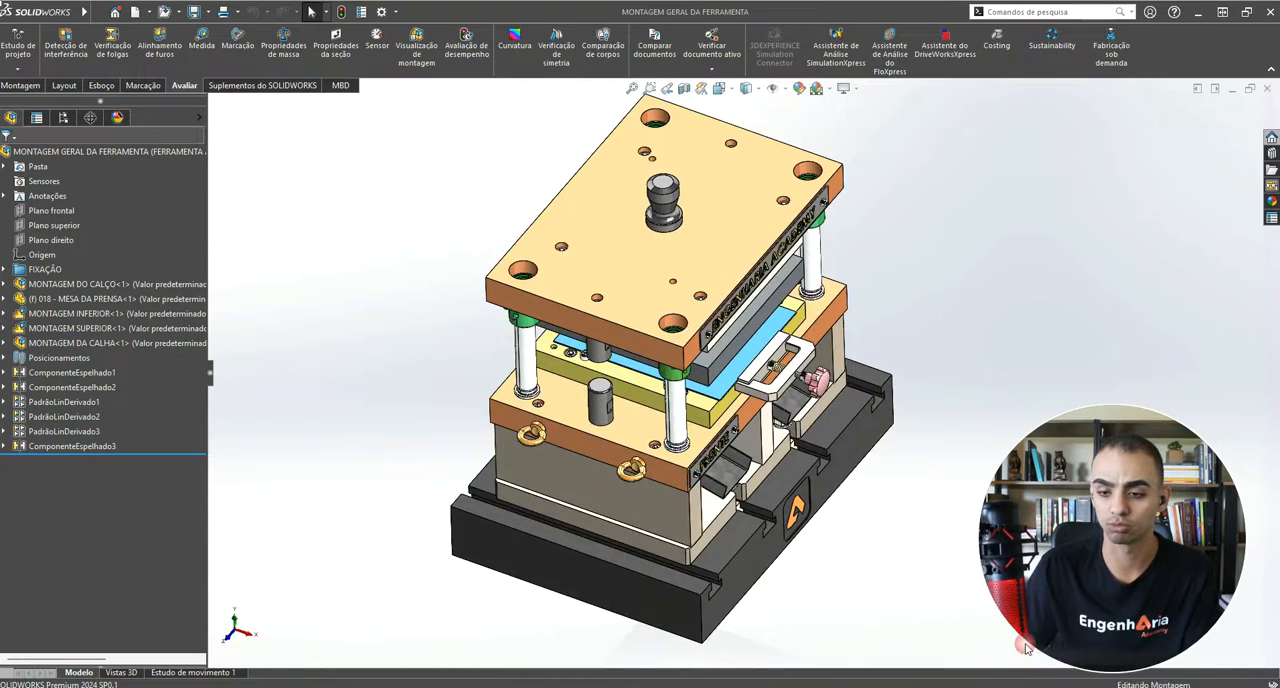
middle_click_drag(758, 391, 663, 448)
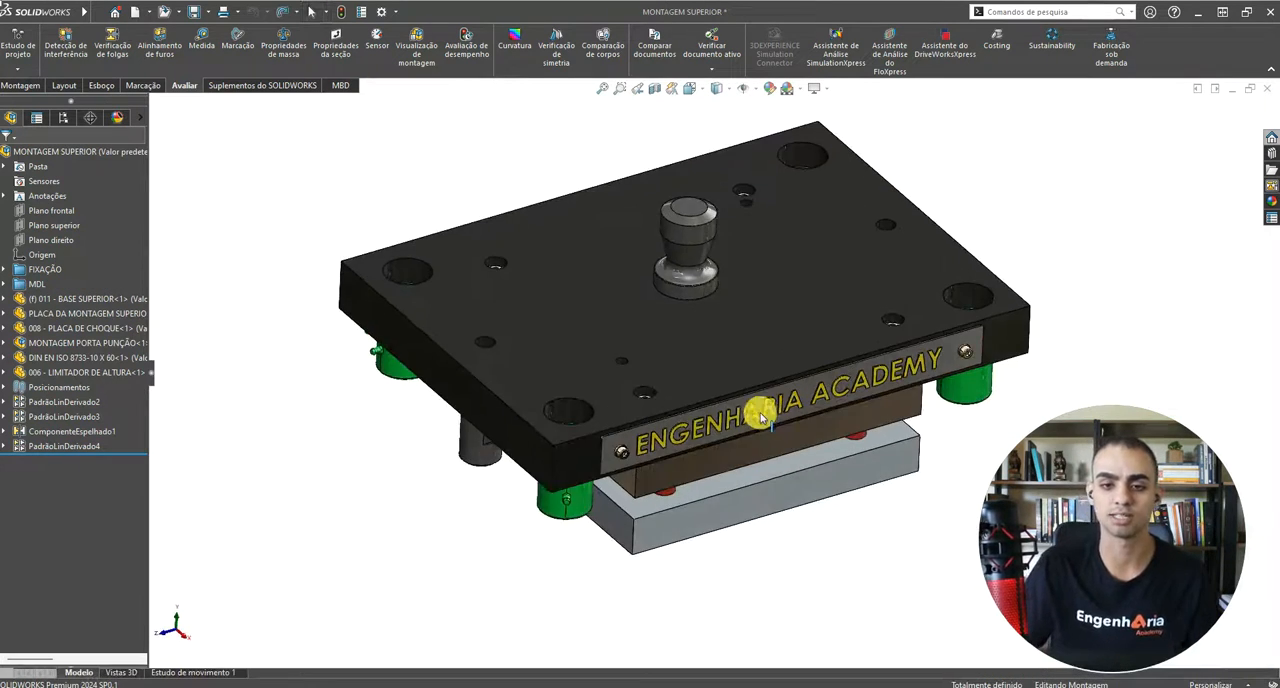
Step: Preview the front-plane section through the plates and springs, close it, and inspect the underside of the PRENSA CHAPA plate
left_click(656, 93)
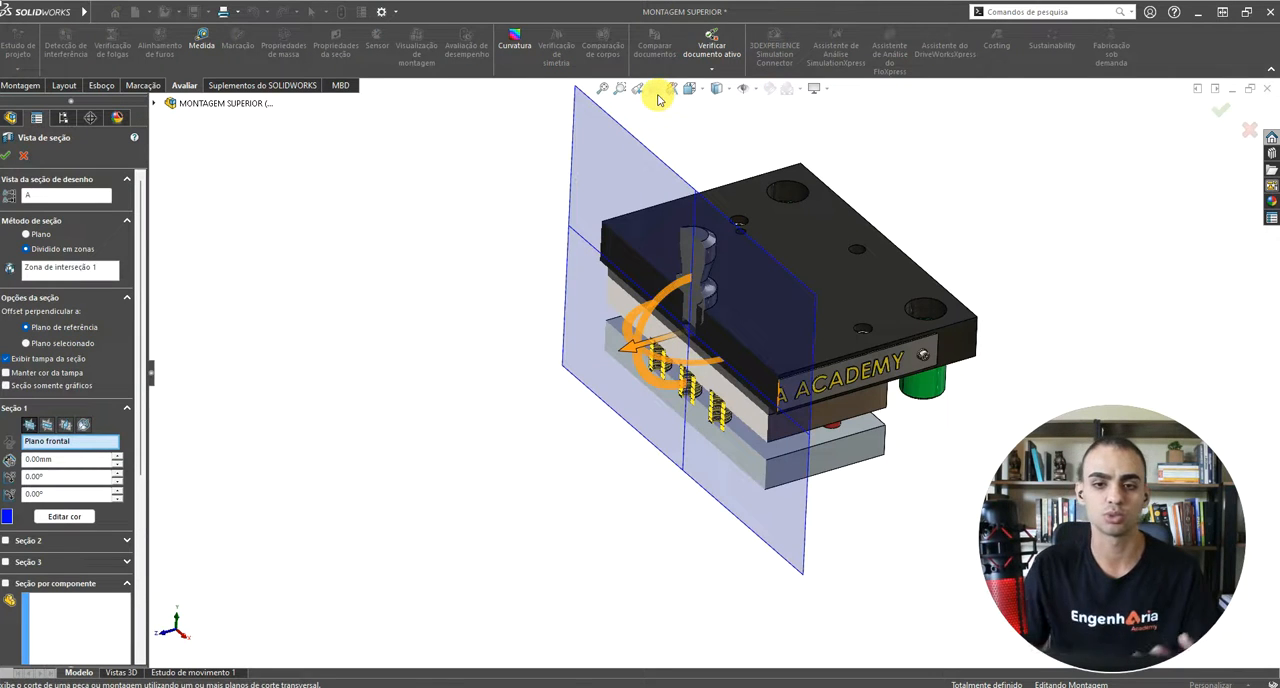
scroll(685, 370, "down", 3)
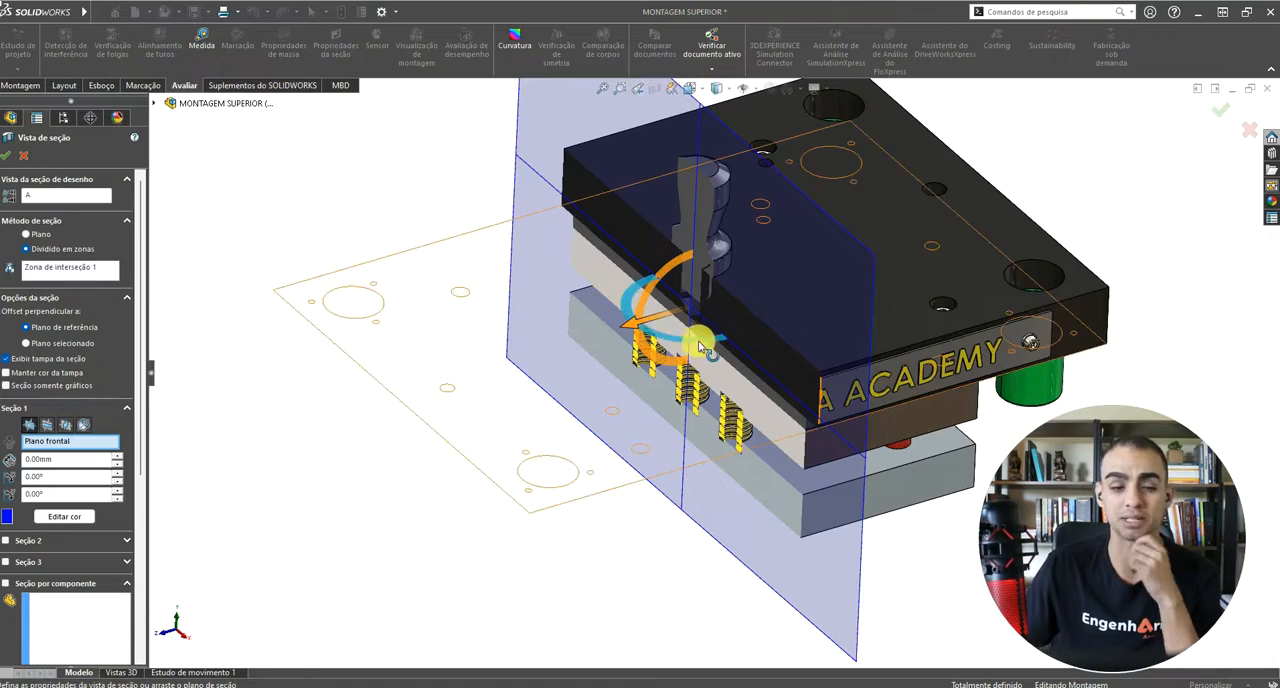
middle_click_drag(700, 345, 710, 284)
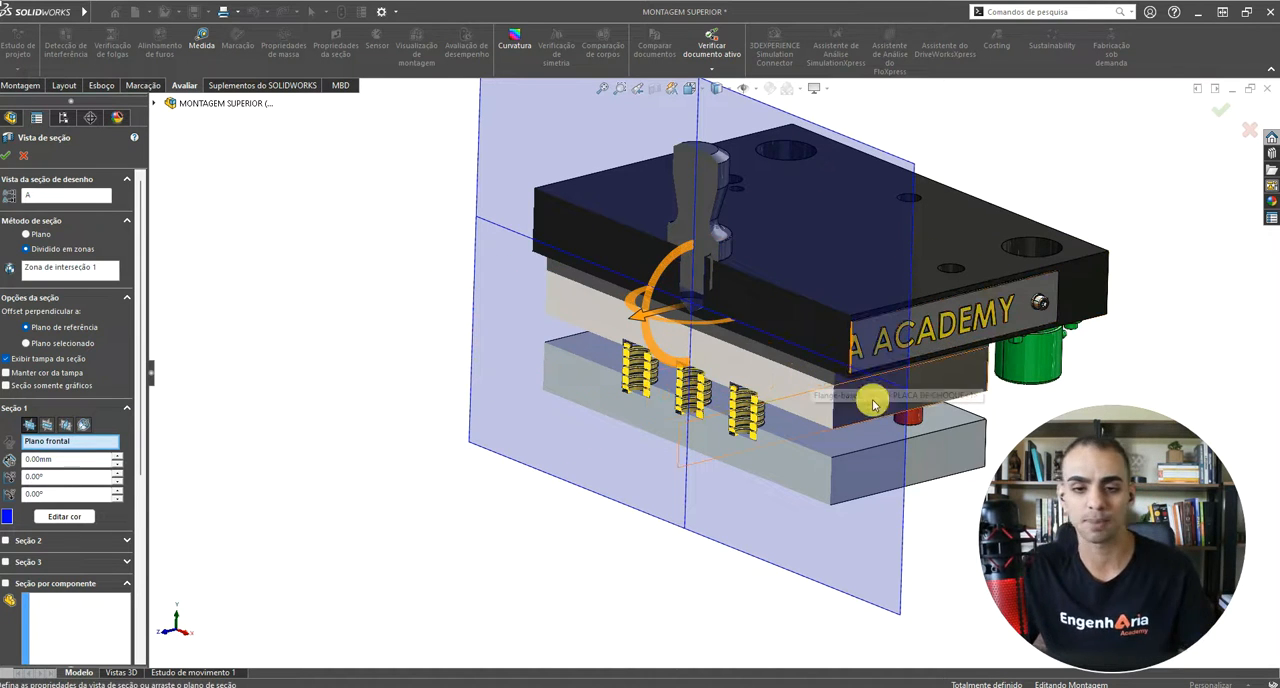
key("Escape")
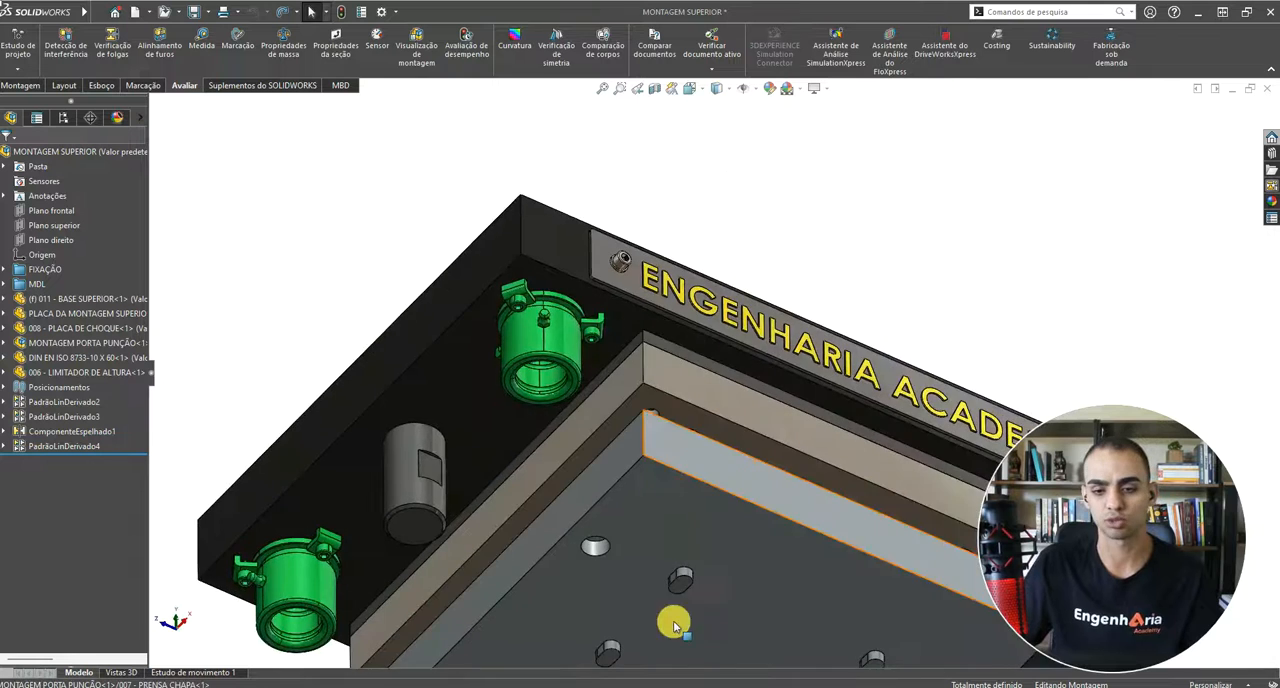
scroll(725, 526, "up", 2)
scroll(723, 526, "down", 1)
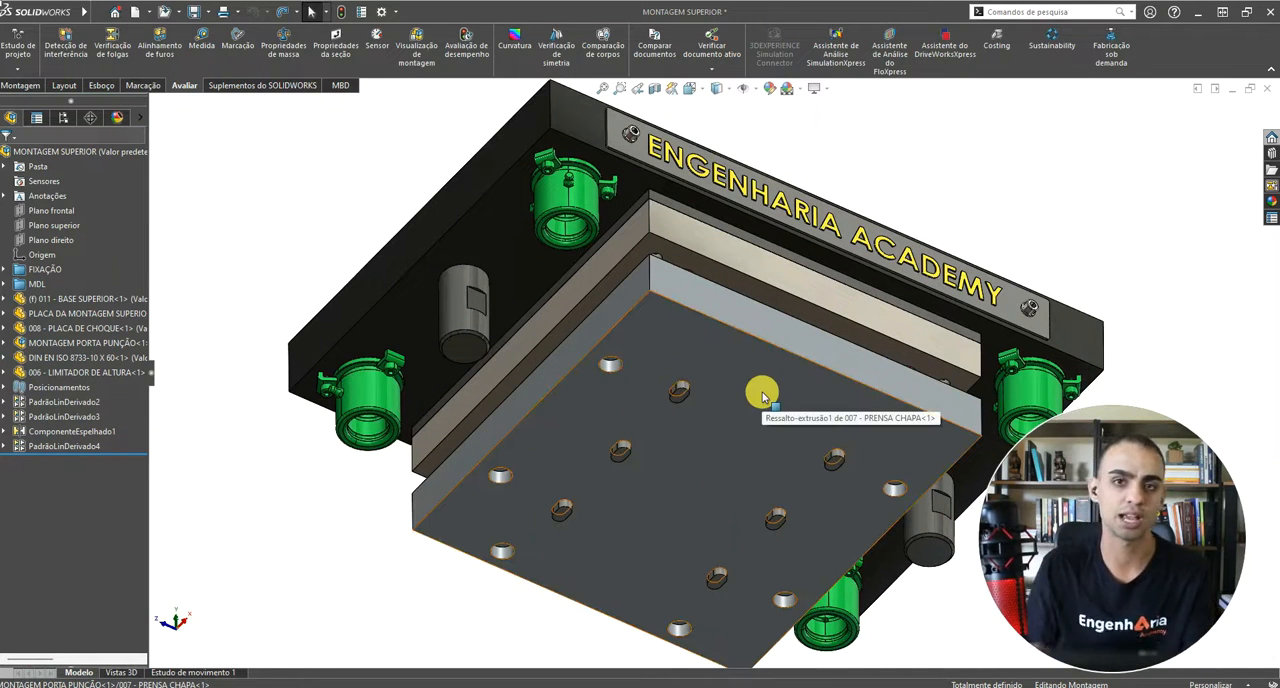
scroll(763, 396, "up", 5)
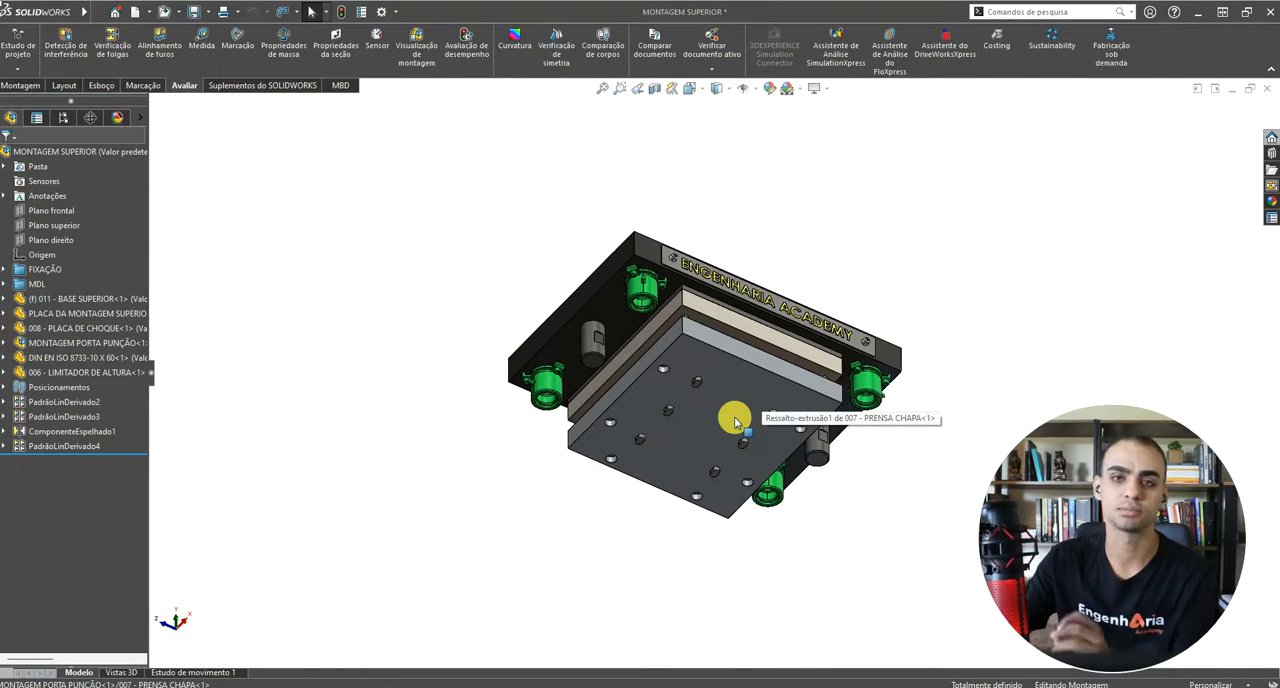
scroll(735, 418, "down", 5)
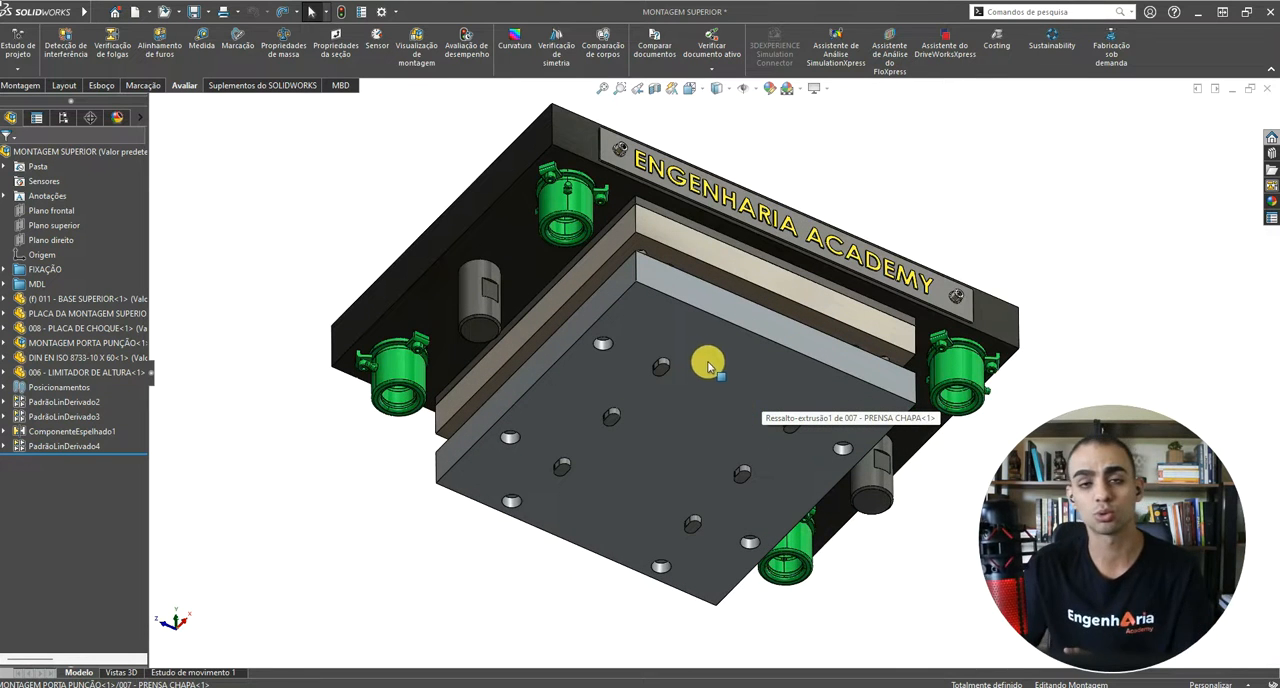
middle_click_drag(718, 283, 704, 525)
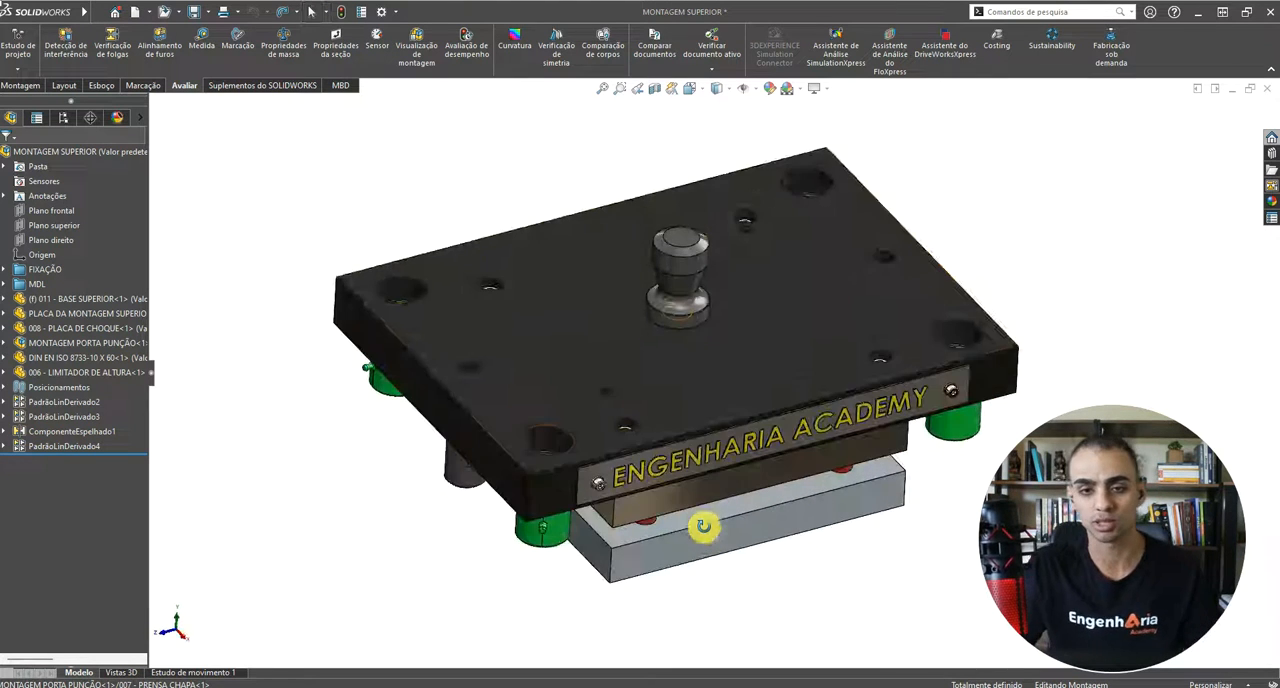
Step: Start a section view of the upper assembly on the front plane and widen its settings pane
left_click(652, 92)
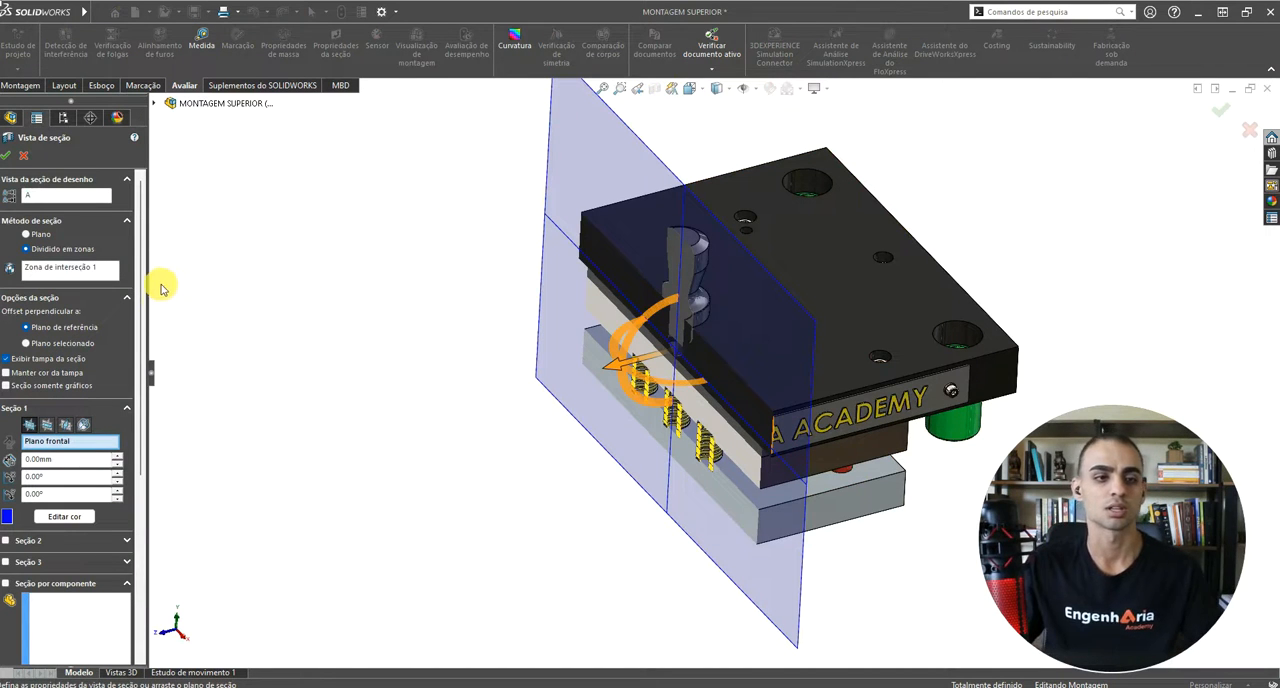
left_click_drag(148, 273, 208, 280)
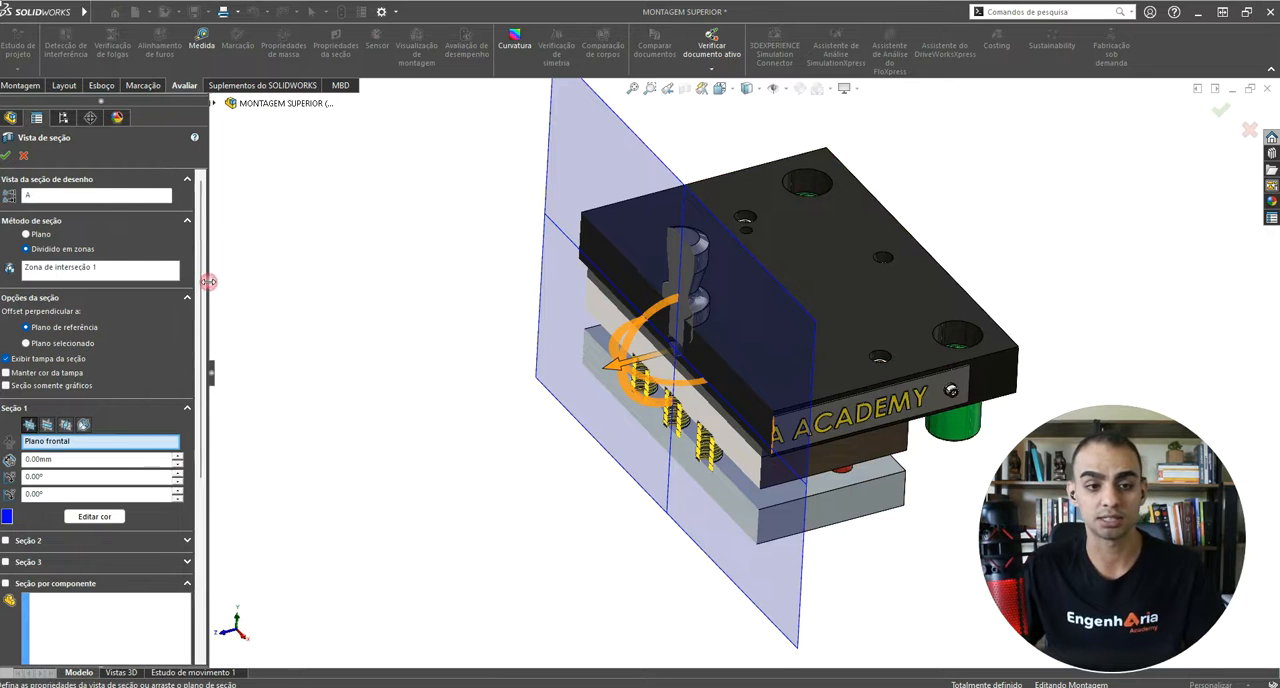
middle_click_drag(820, 466, 655, 387)
scroll(581, 366, "up", 2)
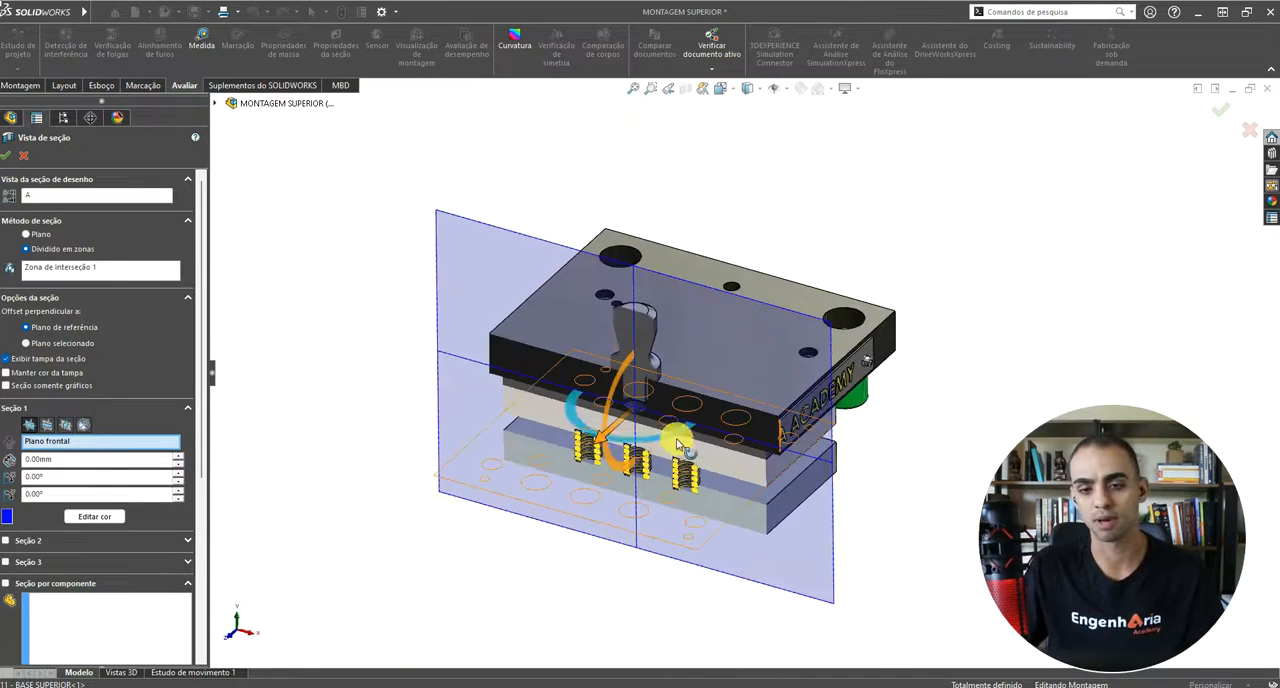
Step: Offset the section plane by about -60.91 mm and tilt it to about 333.47° and 9.06°
left_click_drag(577, 413, 625, 415)
middle_click_drag(625, 356, 718, 324)
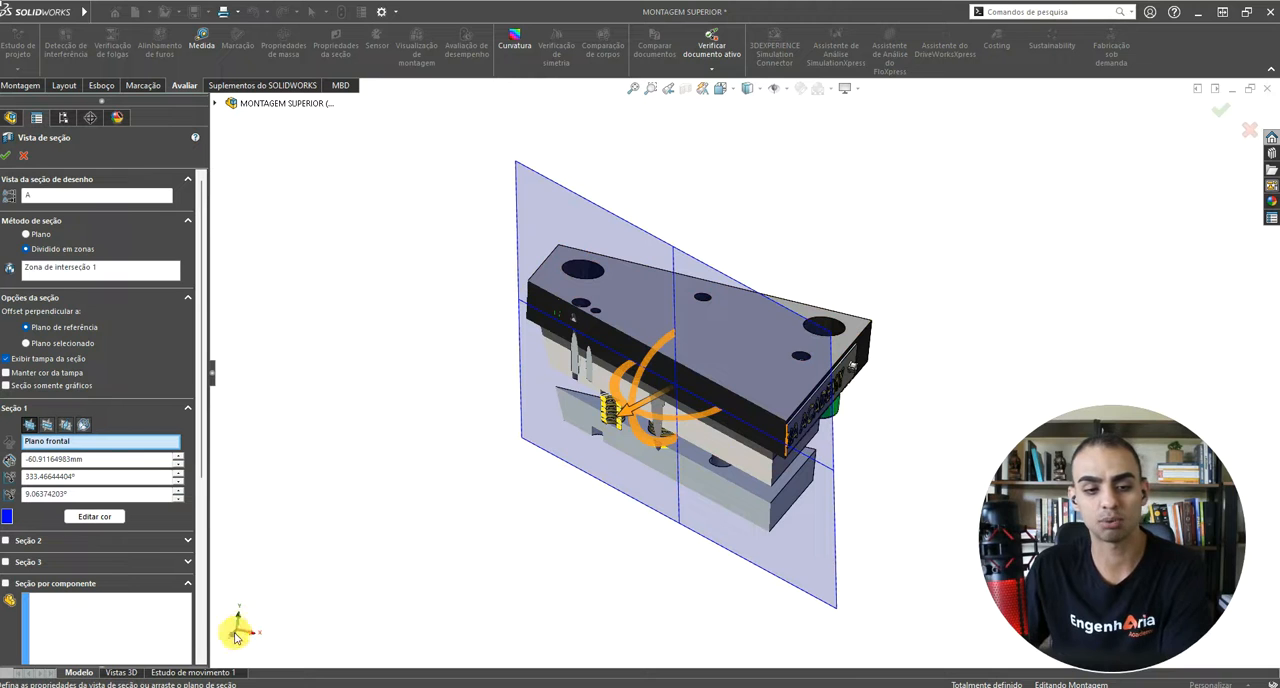
middle_click_drag(609, 429, 546, 451)
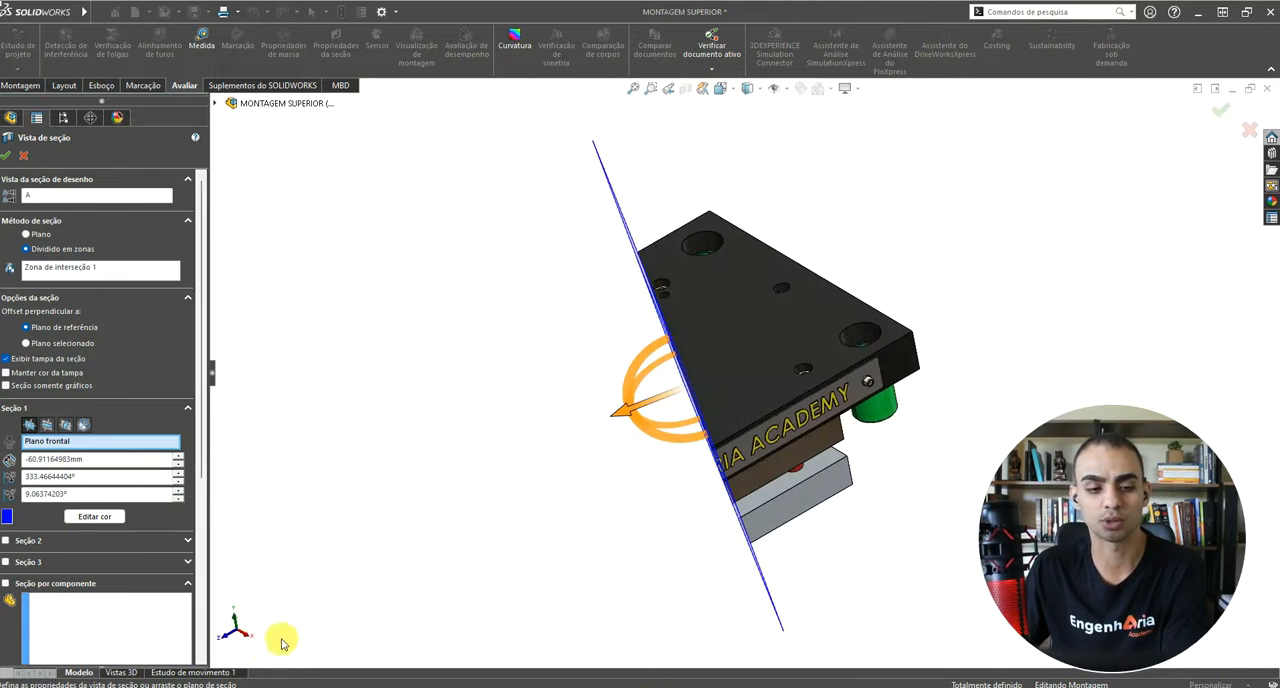
scroll(249, 651, "up", 2)
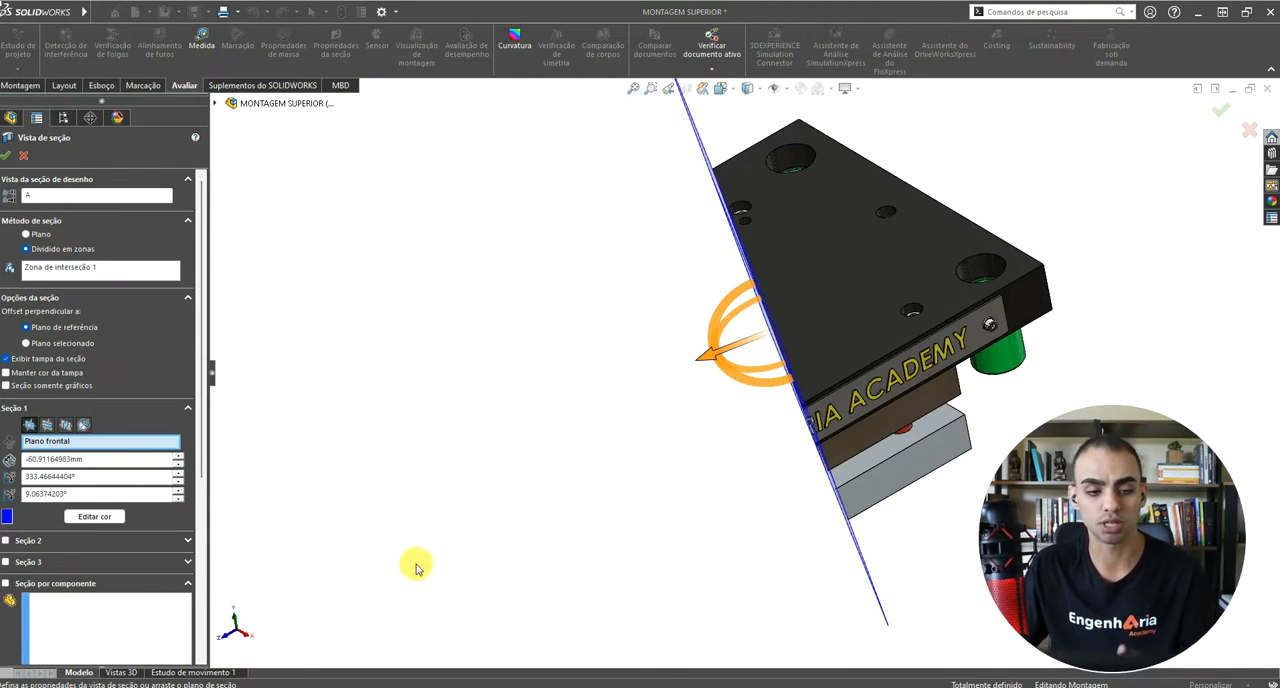
middle_click_drag(737, 390, 789, 271)
scroll(766, 371, "down", 2)
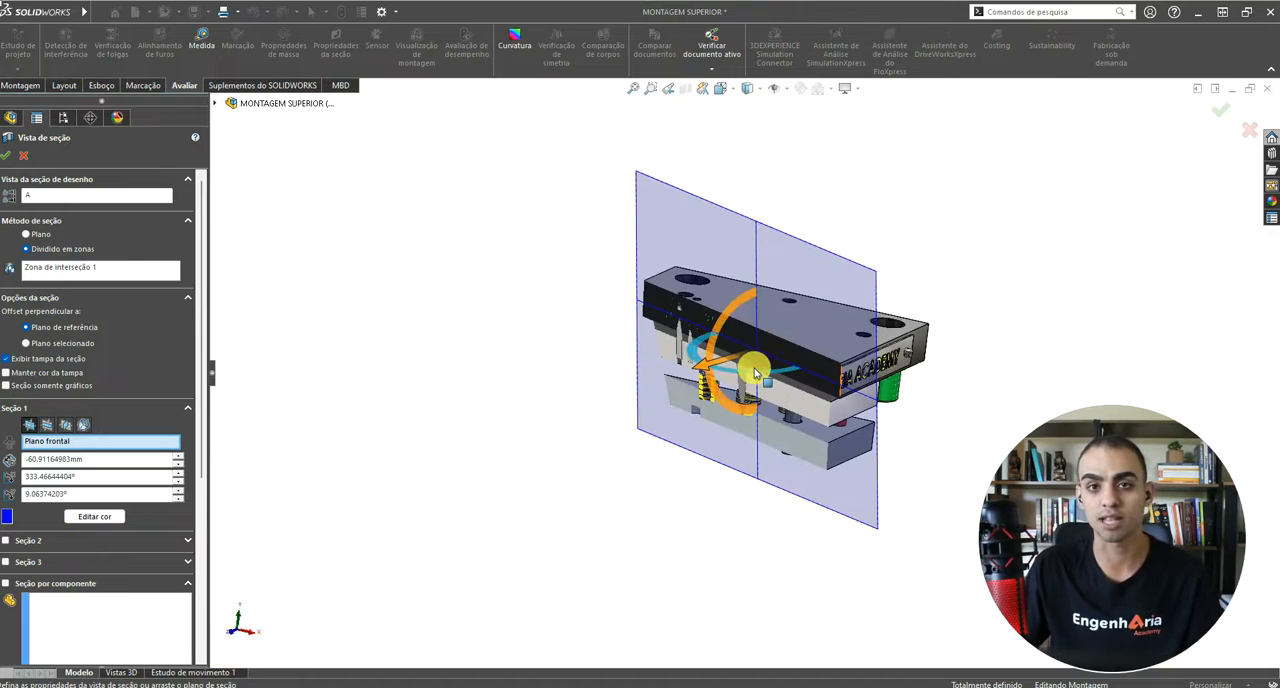
middle_click_drag(815, 380, 669, 300)
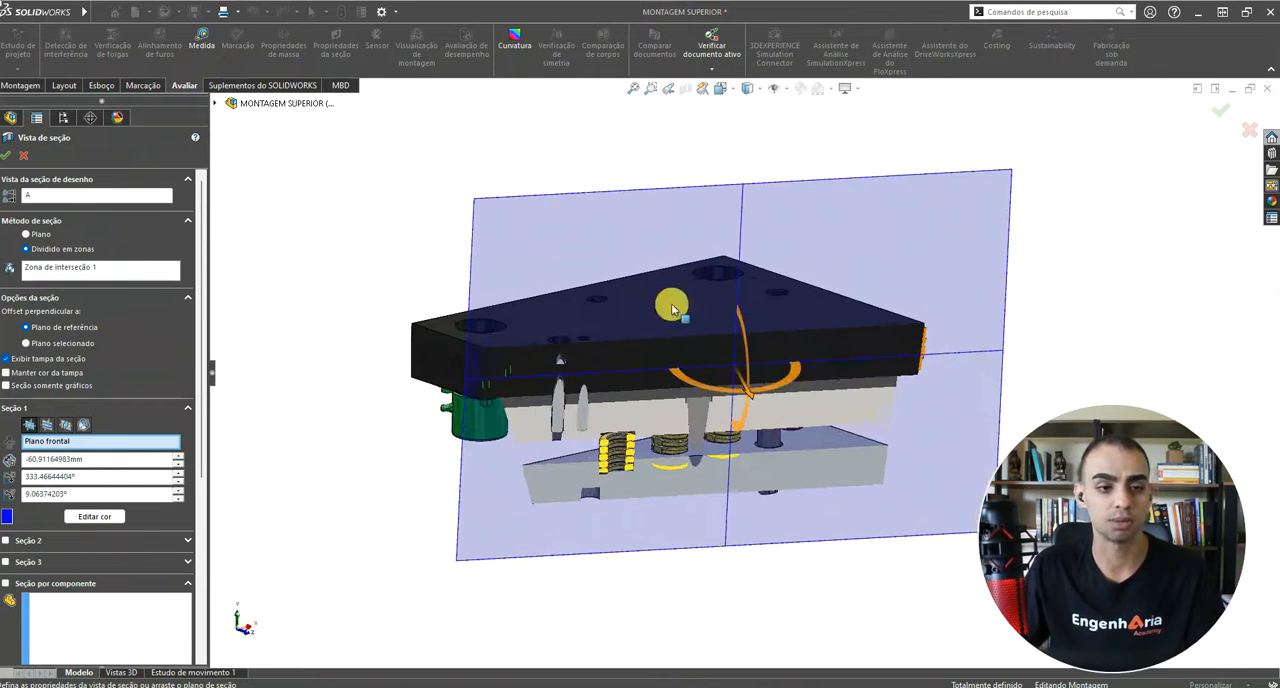
Step: Set the section's cutting plane to Plano superior
left_click(47, 425)
middle_click_drag(700, 400, 835, 330)
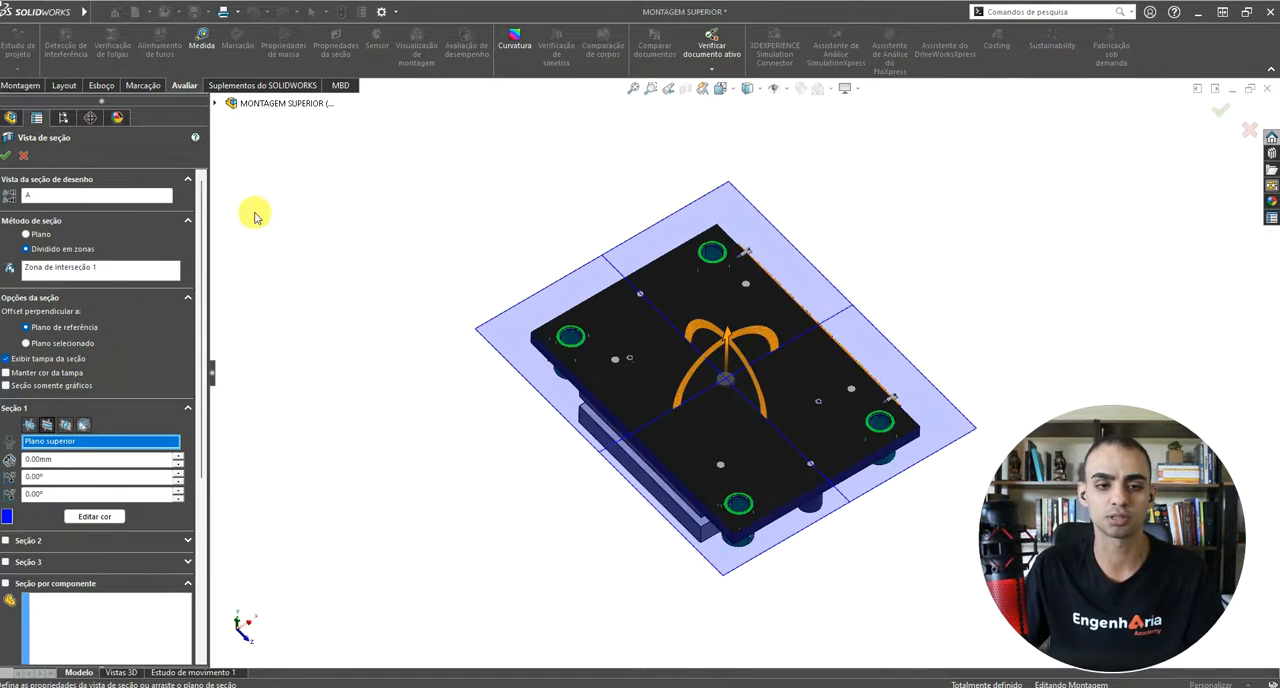
Step: Preview the section view on Plano direito and Plano frontal, and close it
left_click(216, 103)
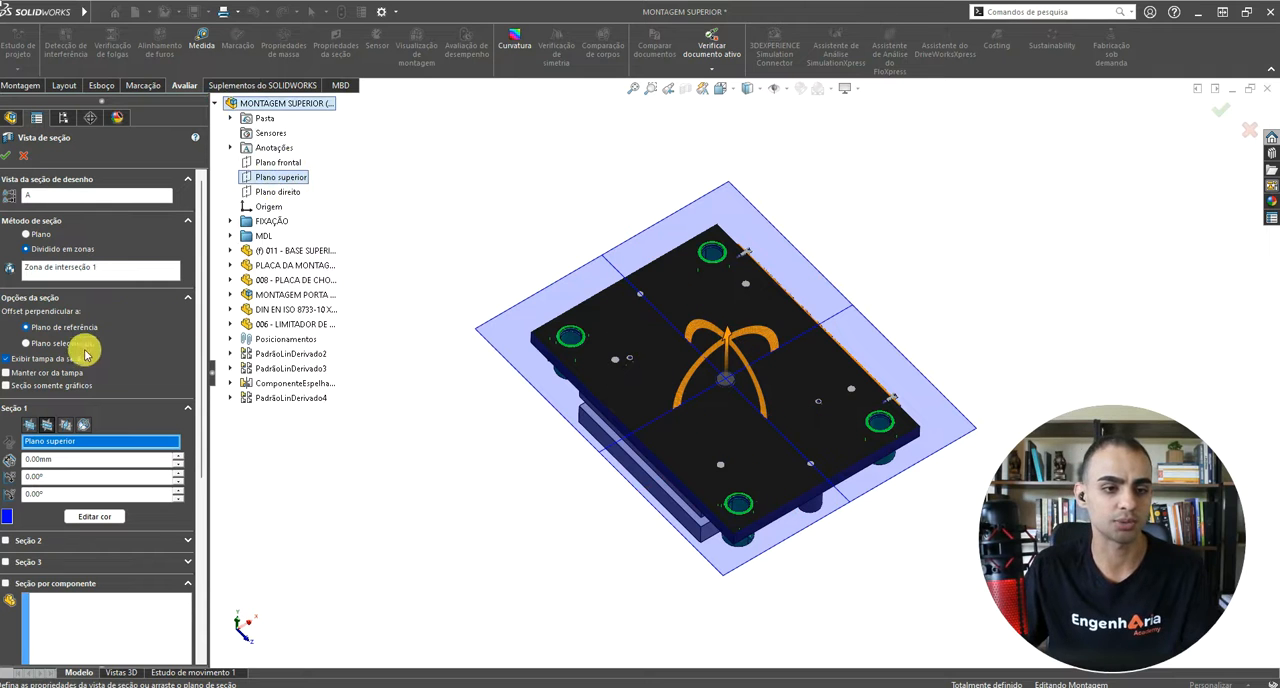
left_click(64, 426)
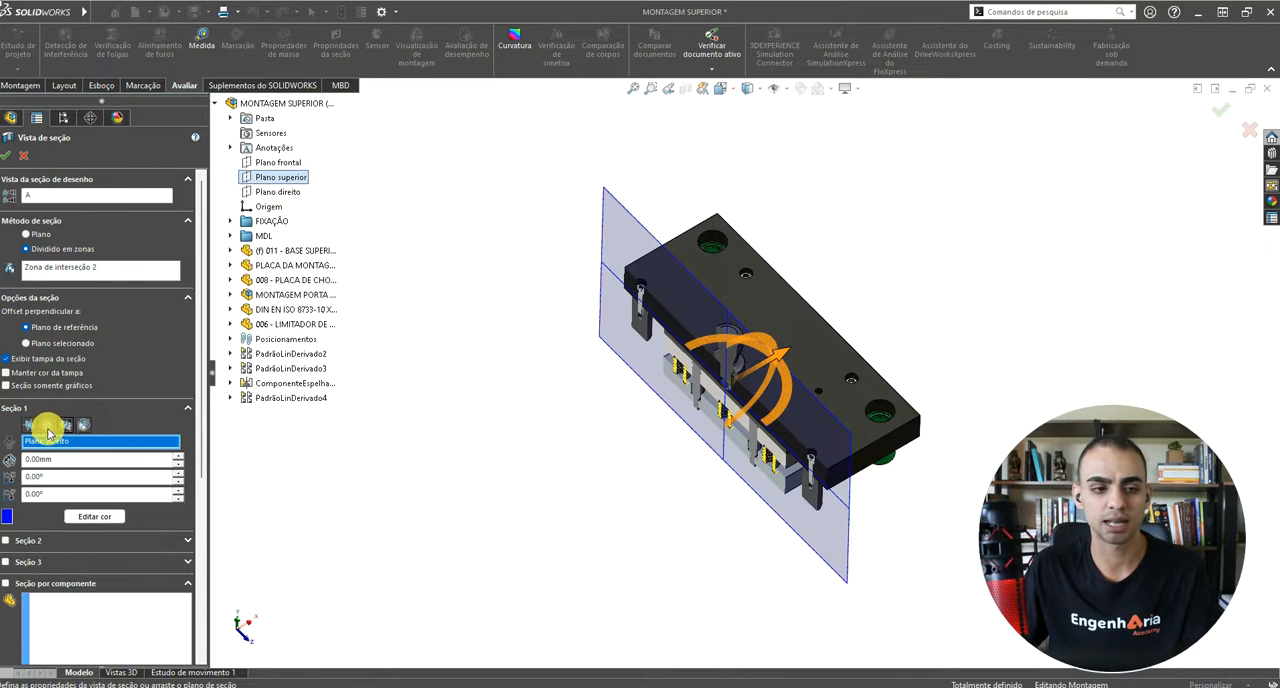
left_click(85, 426)
left_click(55, 427)
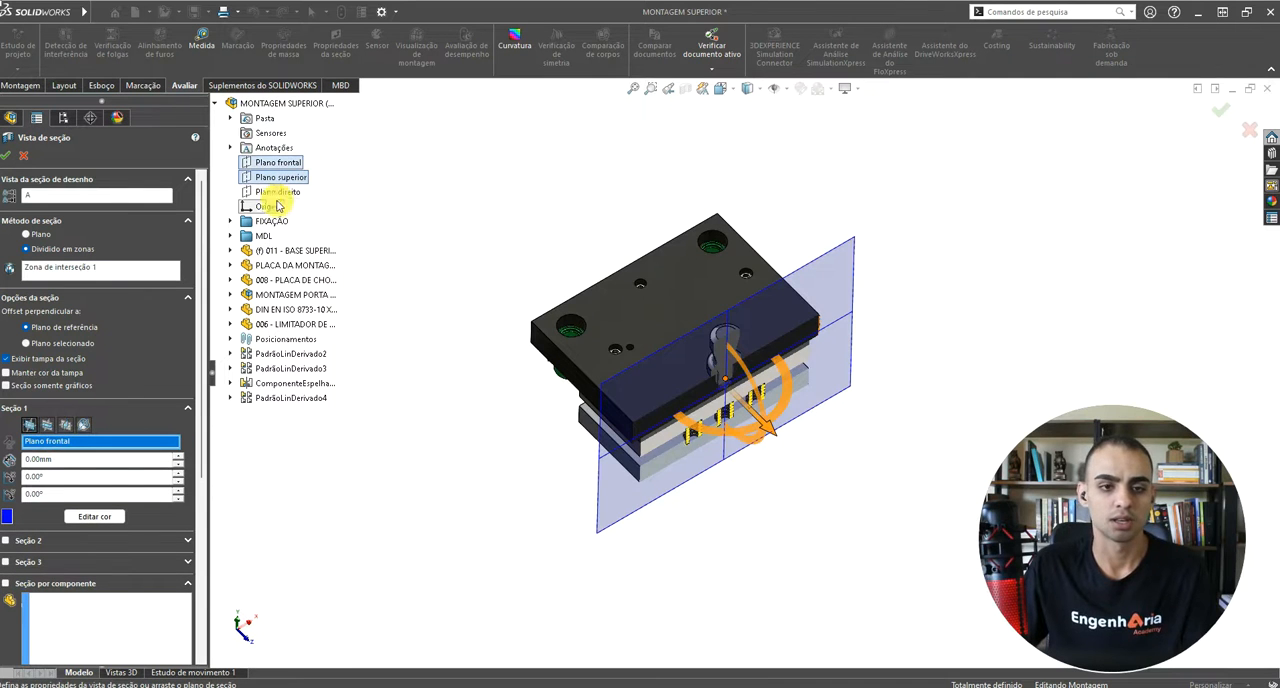
key("Escape")
Step: Select the green guide bushing at the upper plate's near corner and examine it from below
middle_click_drag(860, 314, 866, 273)
scroll(736, 394, "down", 3)
scroll(765, 497, "down", 2)
left_click(760, 498)
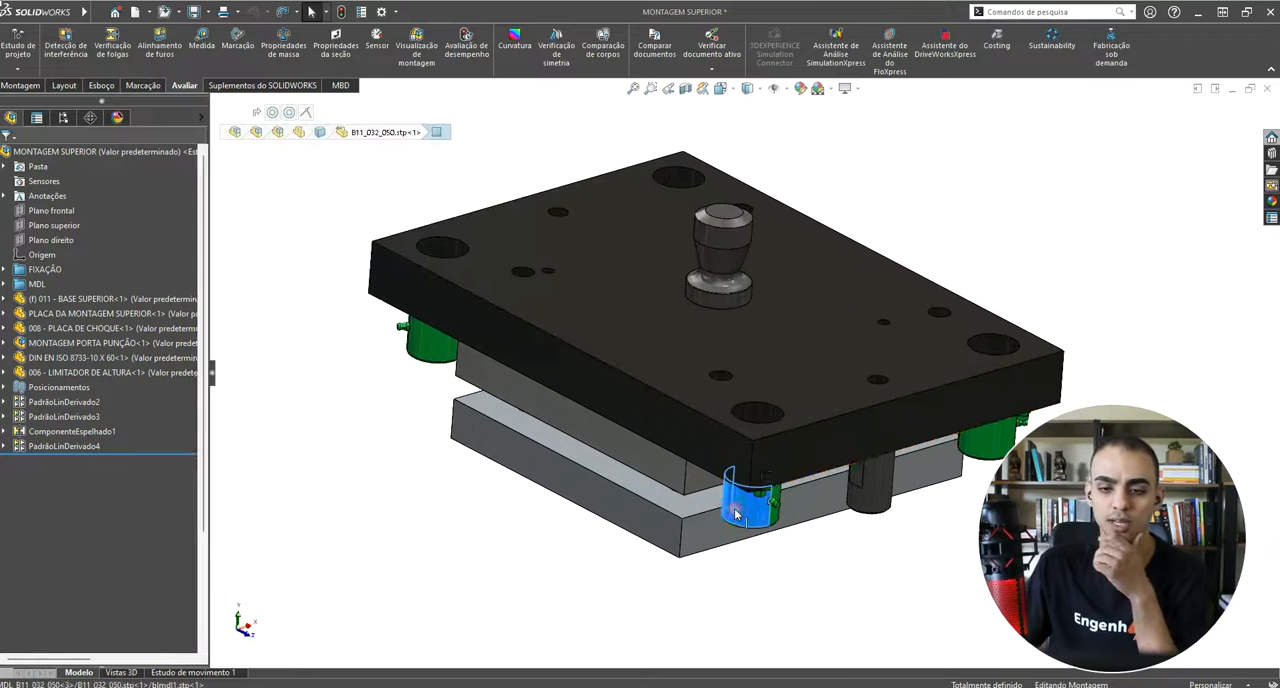
scroll(778, 497, "down", 2)
middle_click_drag(776, 498, 778, 359)
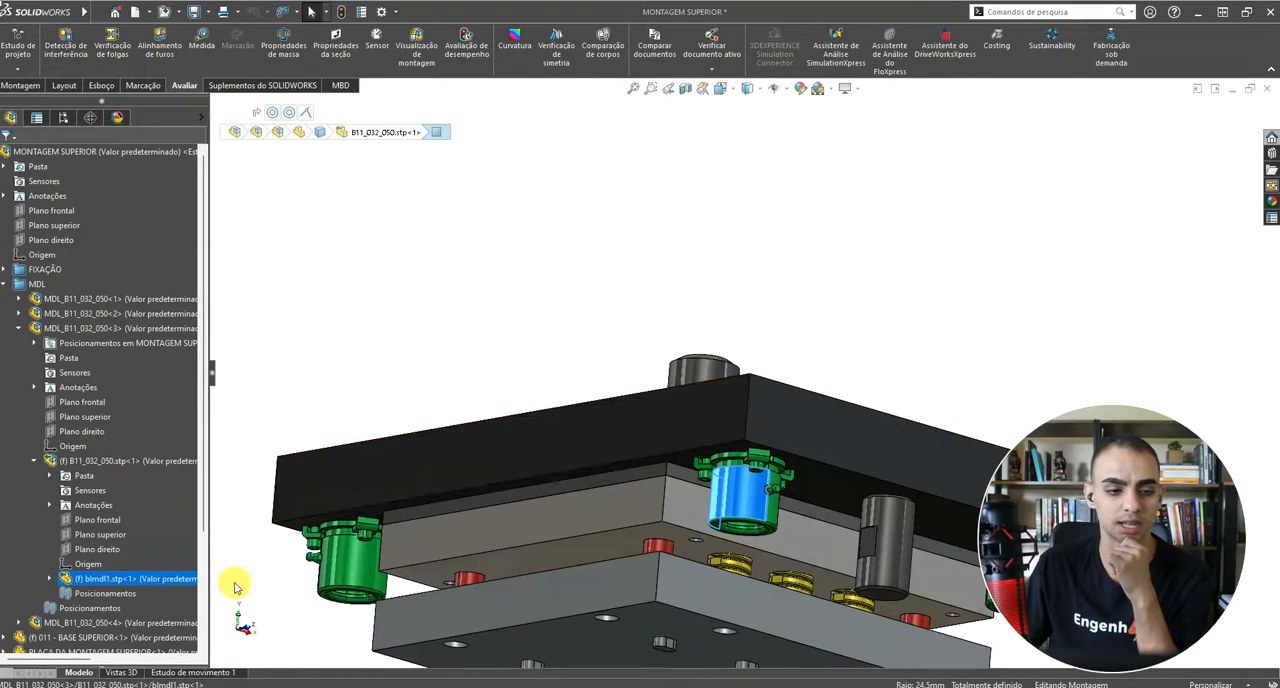
scroll(742, 488, "down", 1)
middle_click_drag(742, 488, 751, 422)
scroll(750, 420, "up", 3)
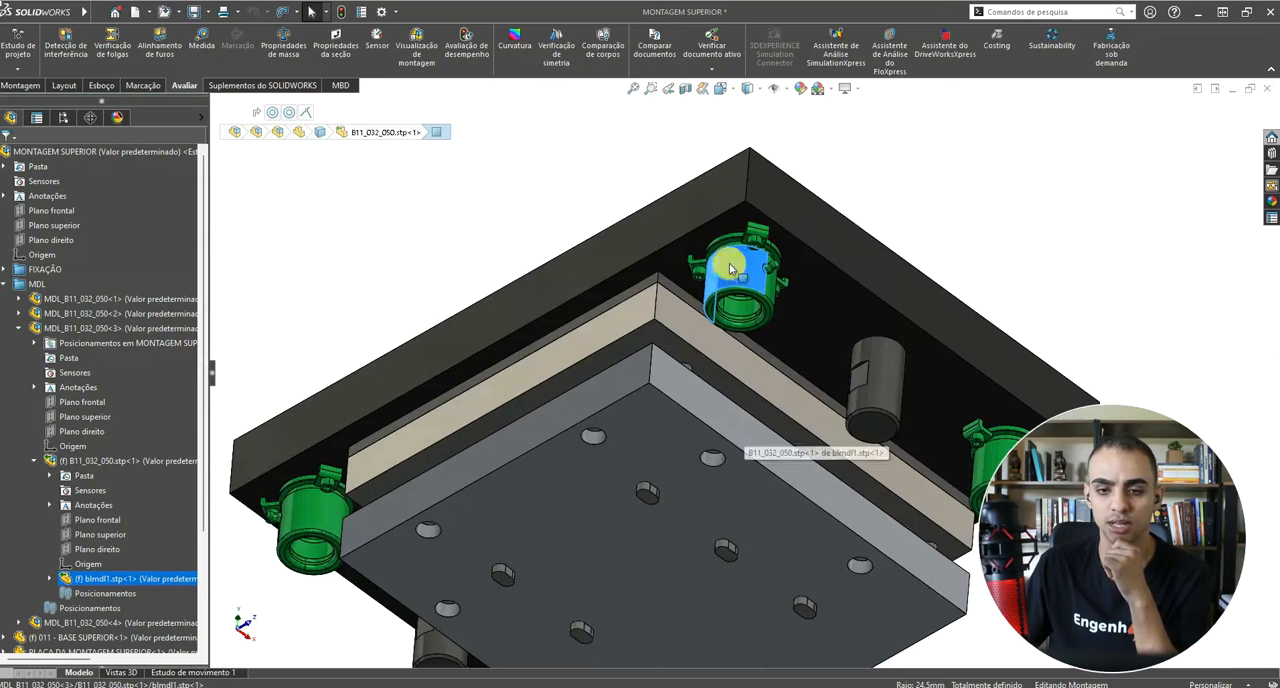
Step: Select the Plano superior belonging to the bushing part blmdl1.stp and view where it passes through the bushing
left_click(112, 580)
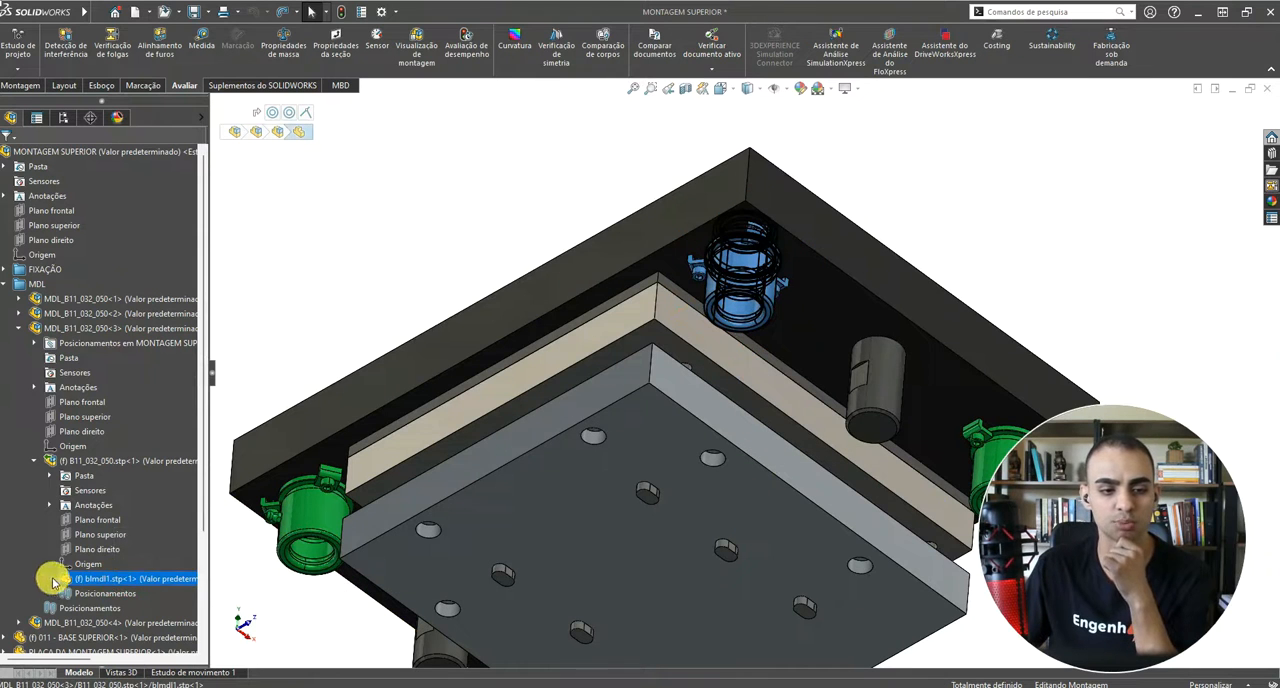
left_click(50, 579)
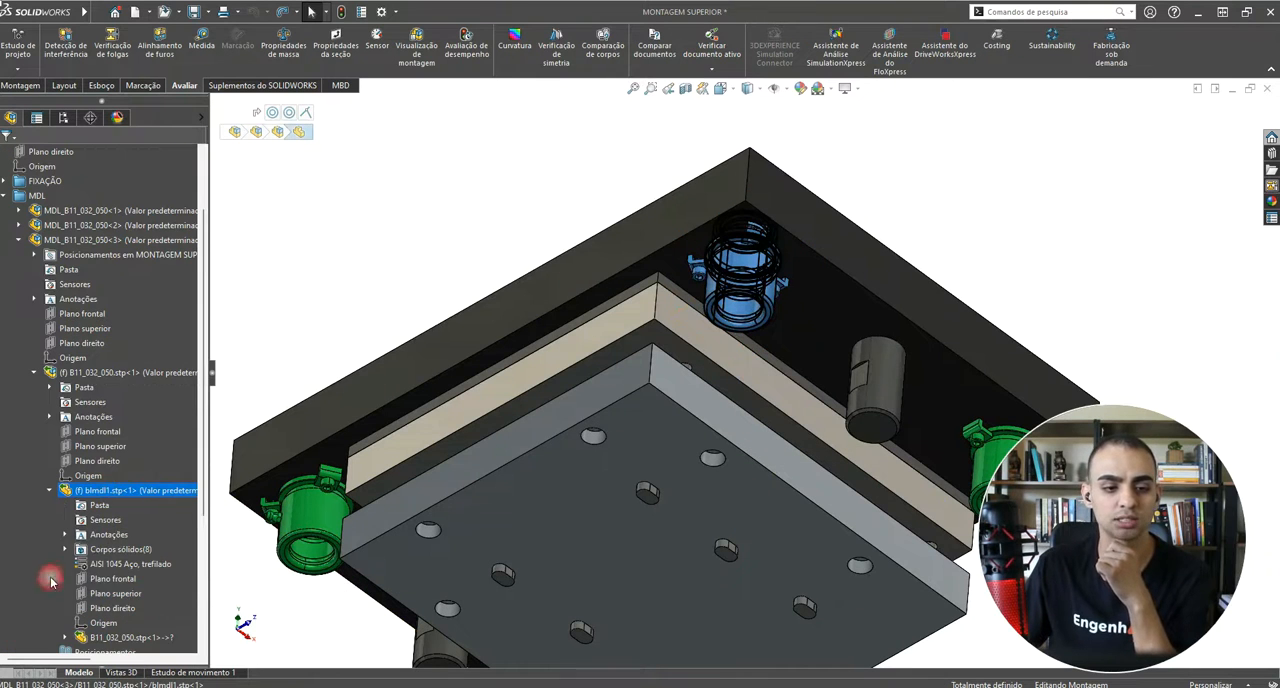
left_click(112, 595)
middle_click_drag(689, 300, 611, 414)
middle_click_drag(737, 294, 777, 297)
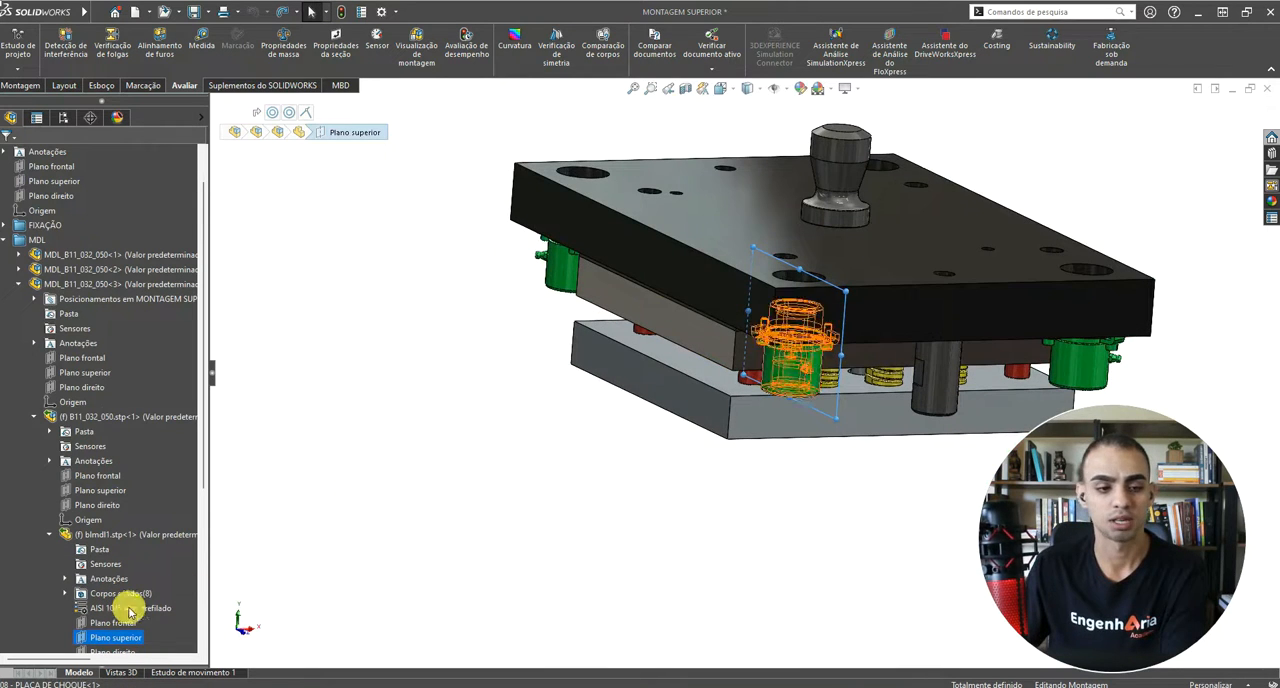
Step: Create a section view on the bushing's Plano superior, inspect the cut bushings, and widen the settings pane
left_click(684, 90)
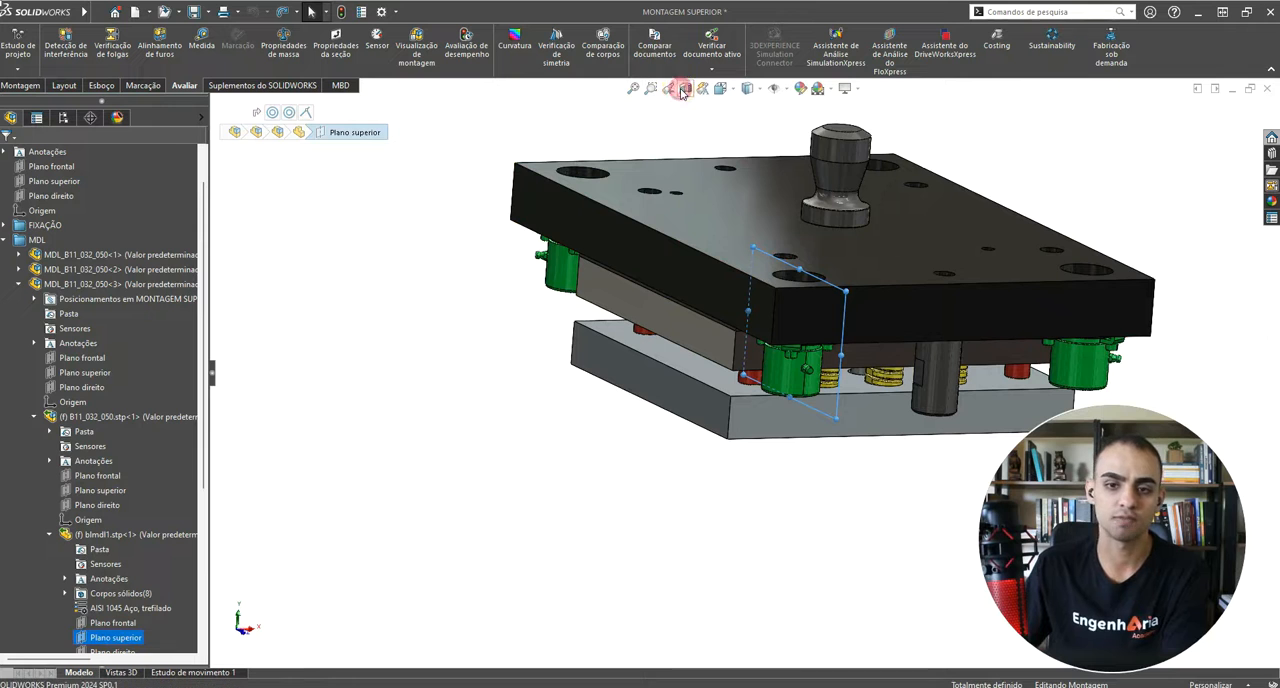
scroll(820, 274, "up", 1)
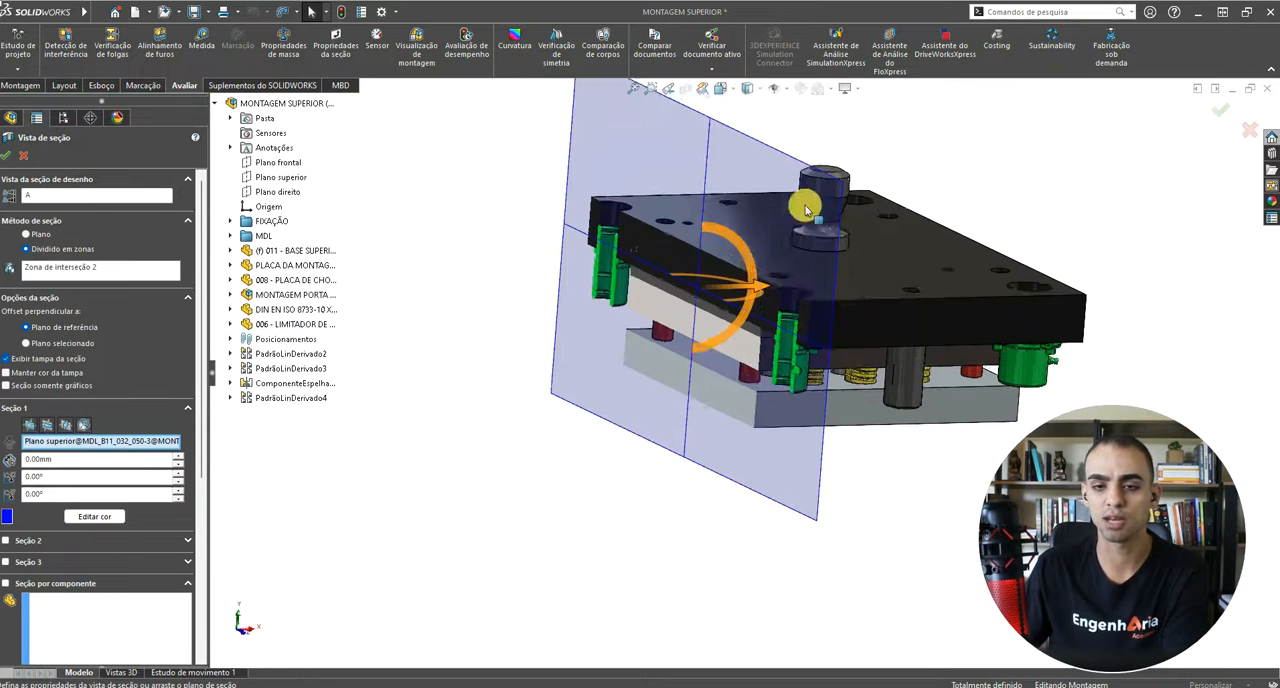
middle_click_drag(806, 209, 884, 346)
scroll(829, 432, "down", 1)
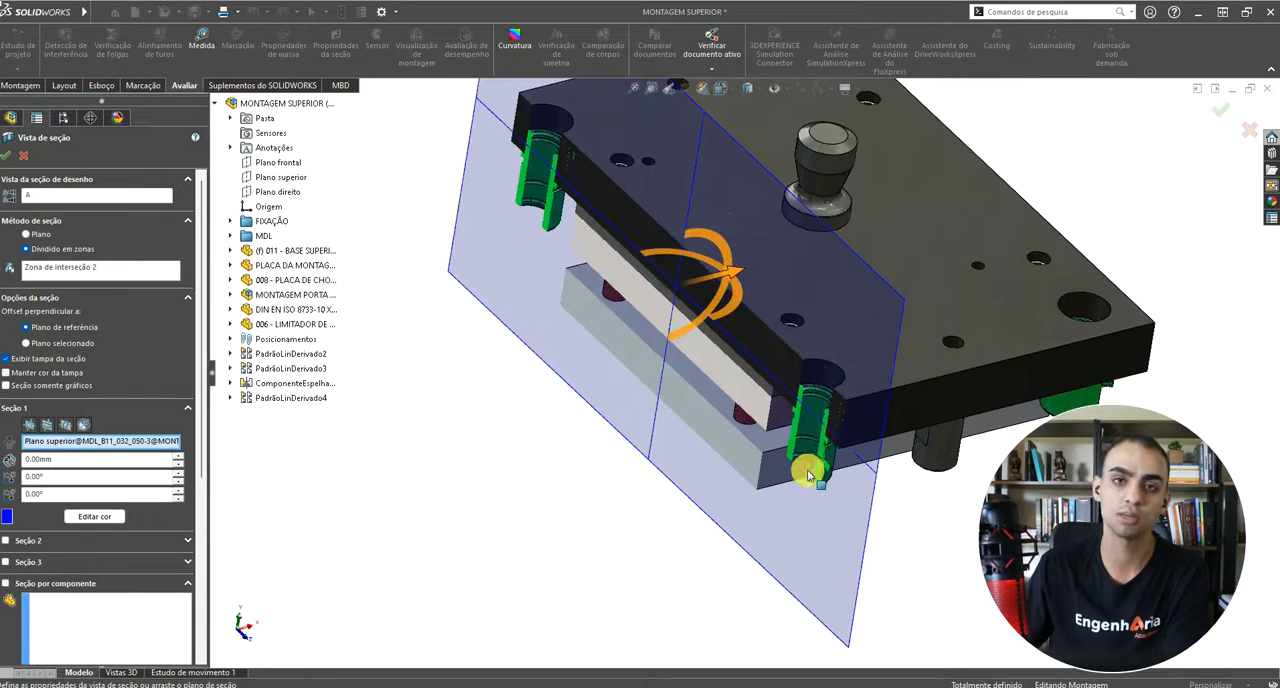
scroll(807, 428, "up", 1)
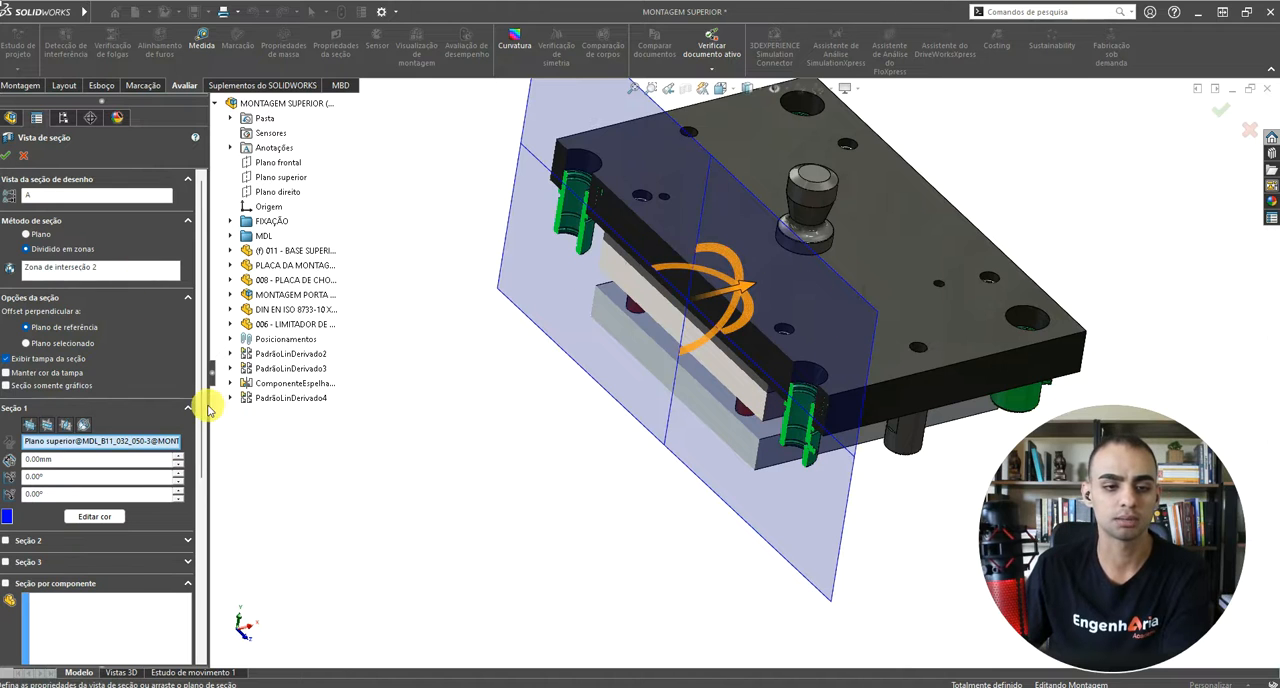
left_click_drag(210, 403, 243, 410)
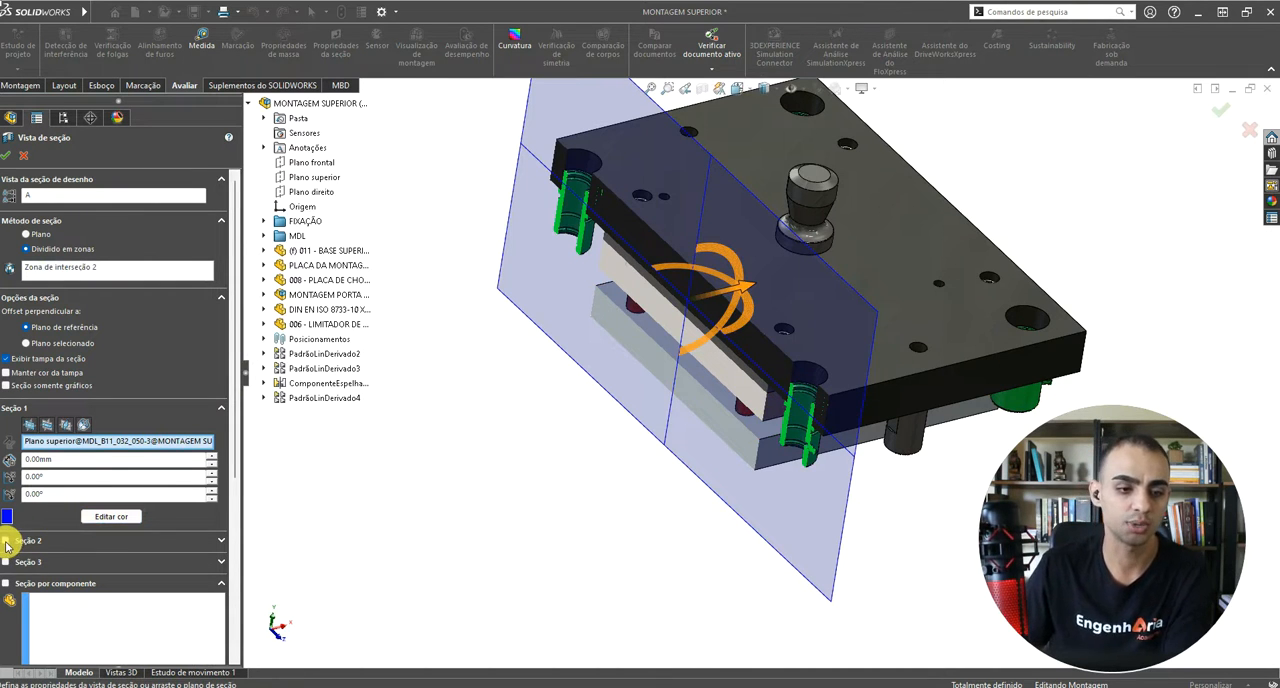
Step: Enable Seção 2, preview it on Plano direito and Plano superior, and set its cutting plane to Plano frontal
left_click(6, 541)
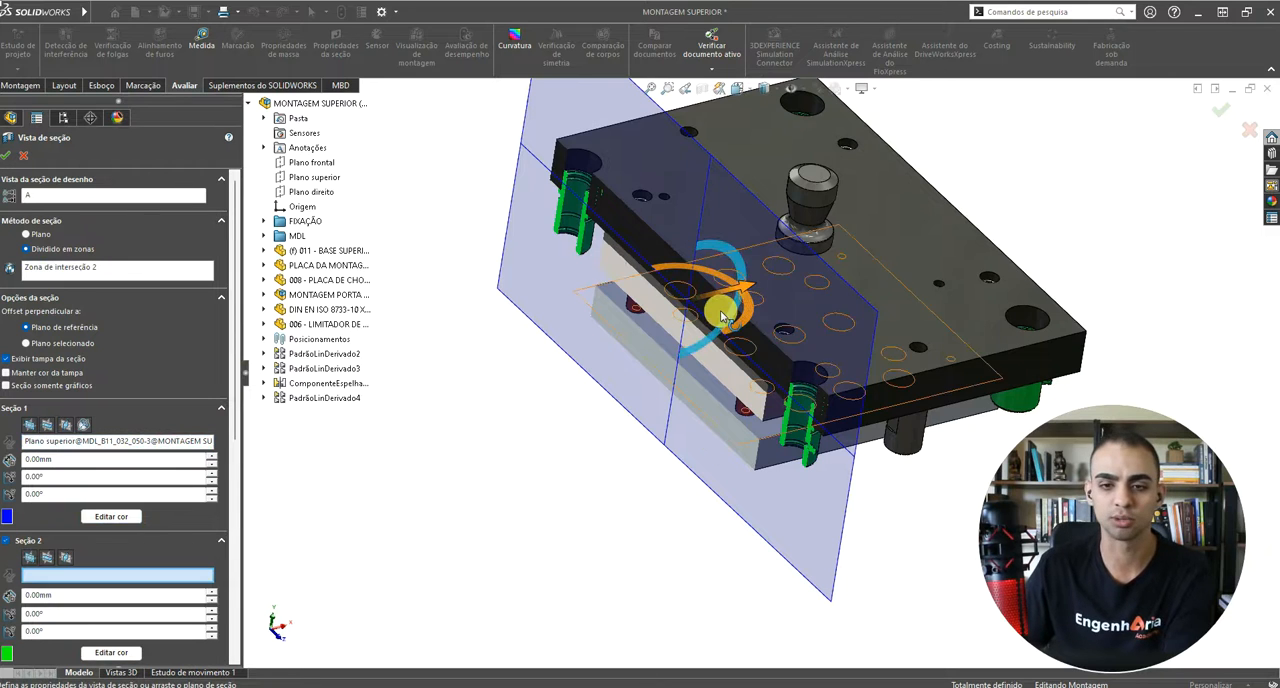
middle_click_drag(677, 309, 617, 316)
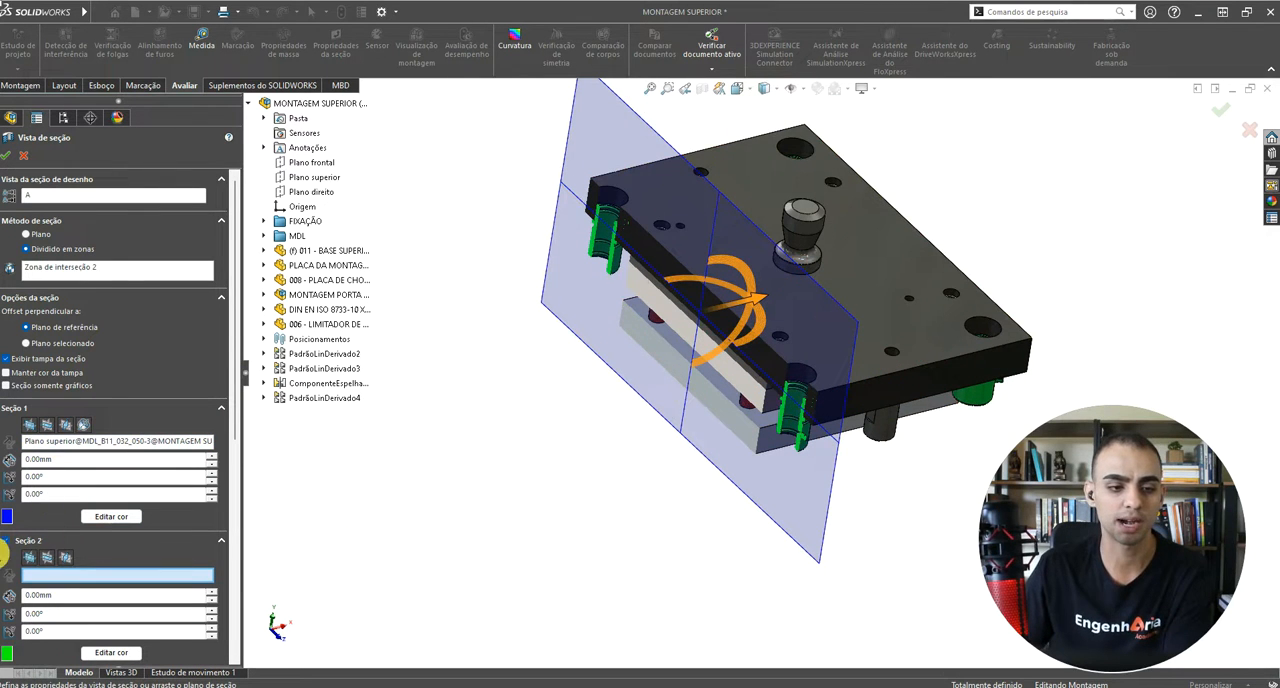
left_click(67, 560)
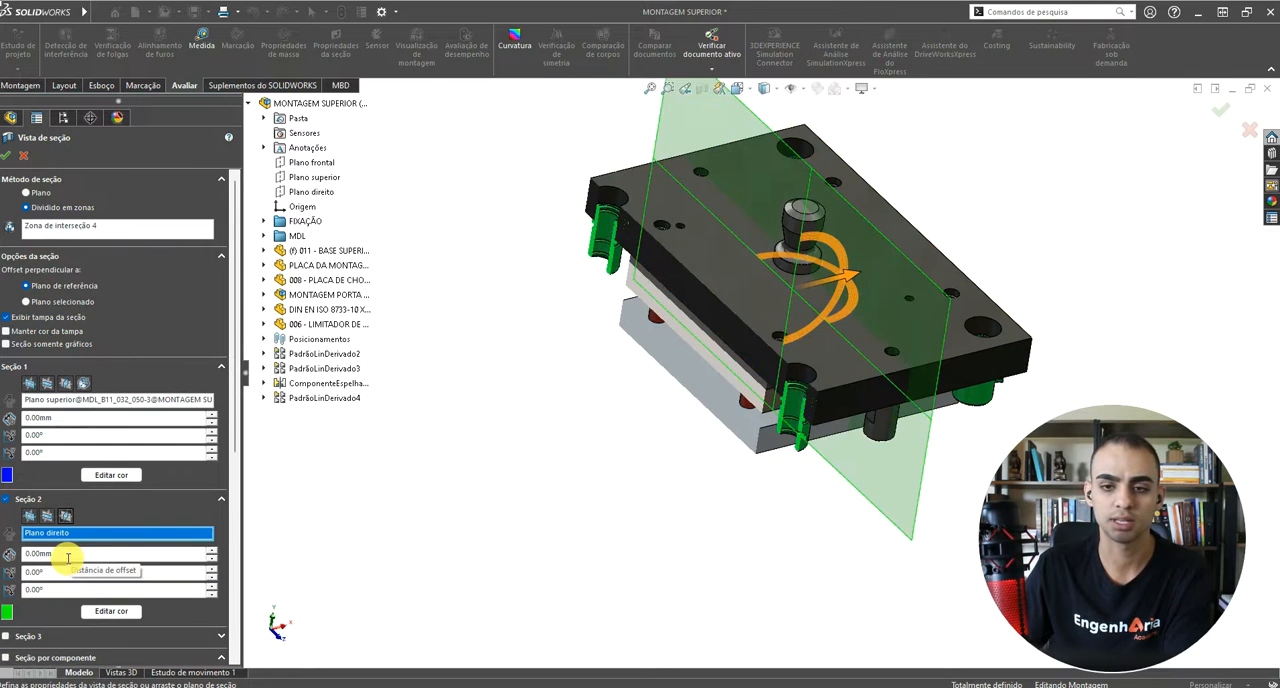
middle_click_drag(690, 299, 640, 340)
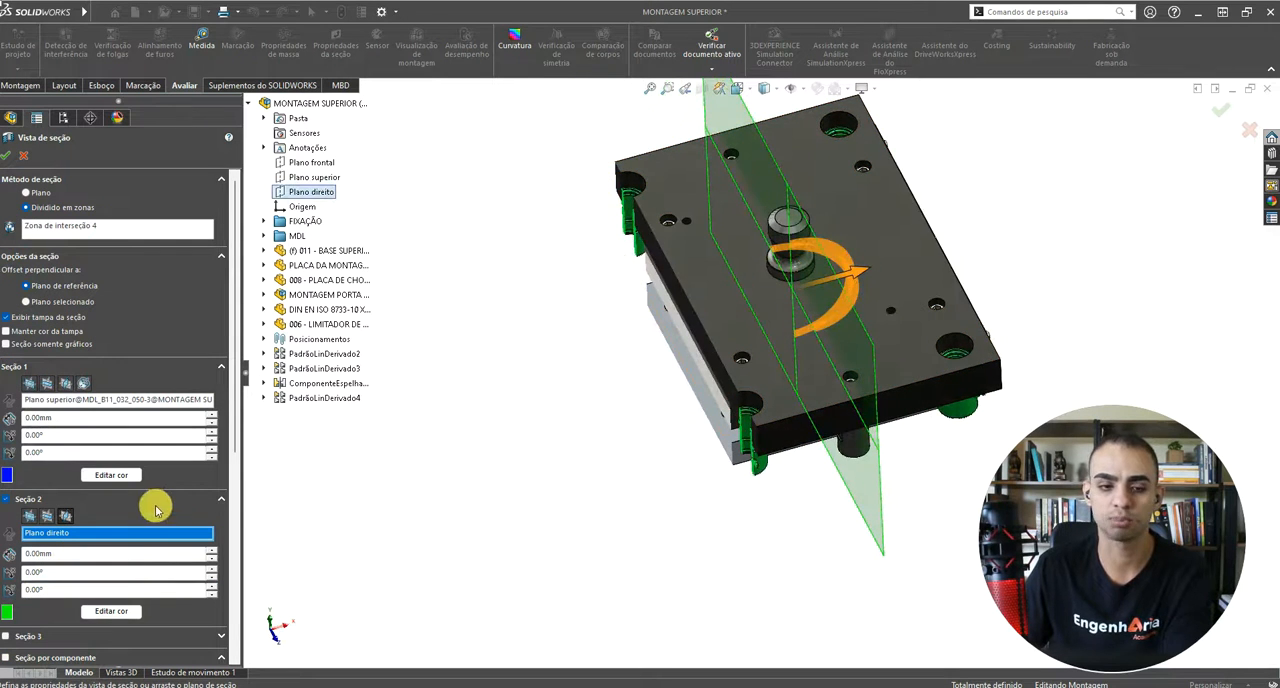
left_click(47, 516)
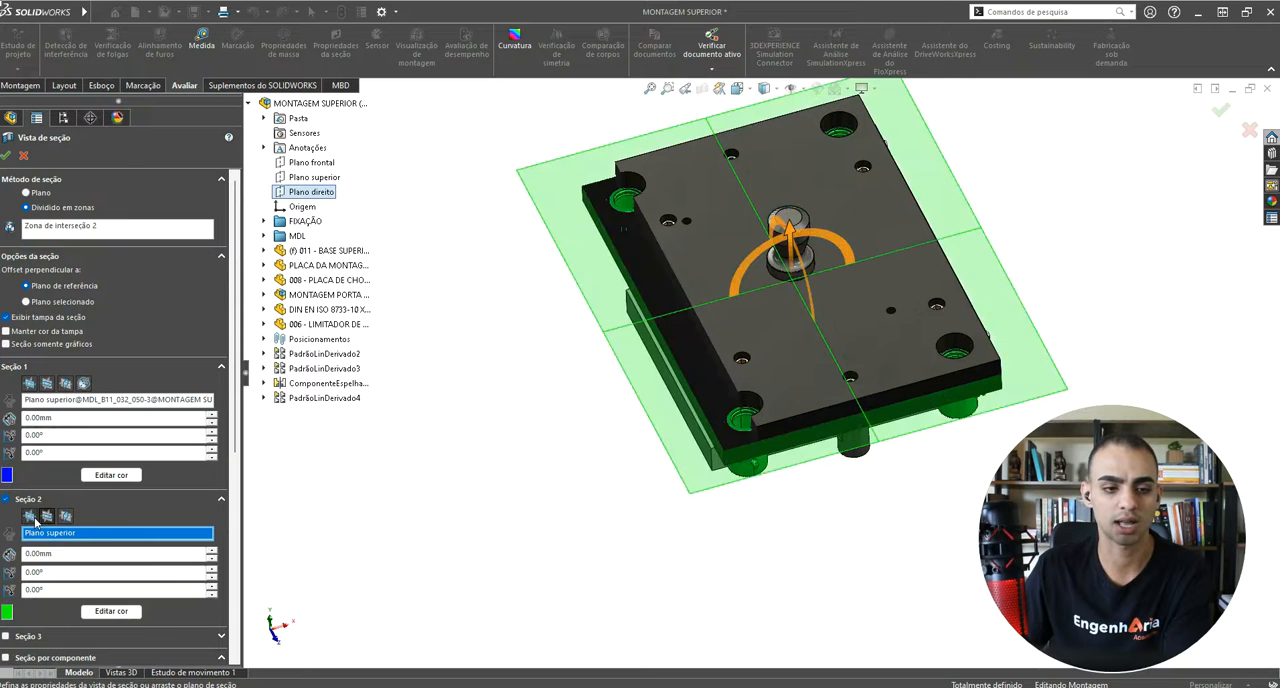
left_click(30, 517)
middle_click_drag(646, 303, 505, 312)
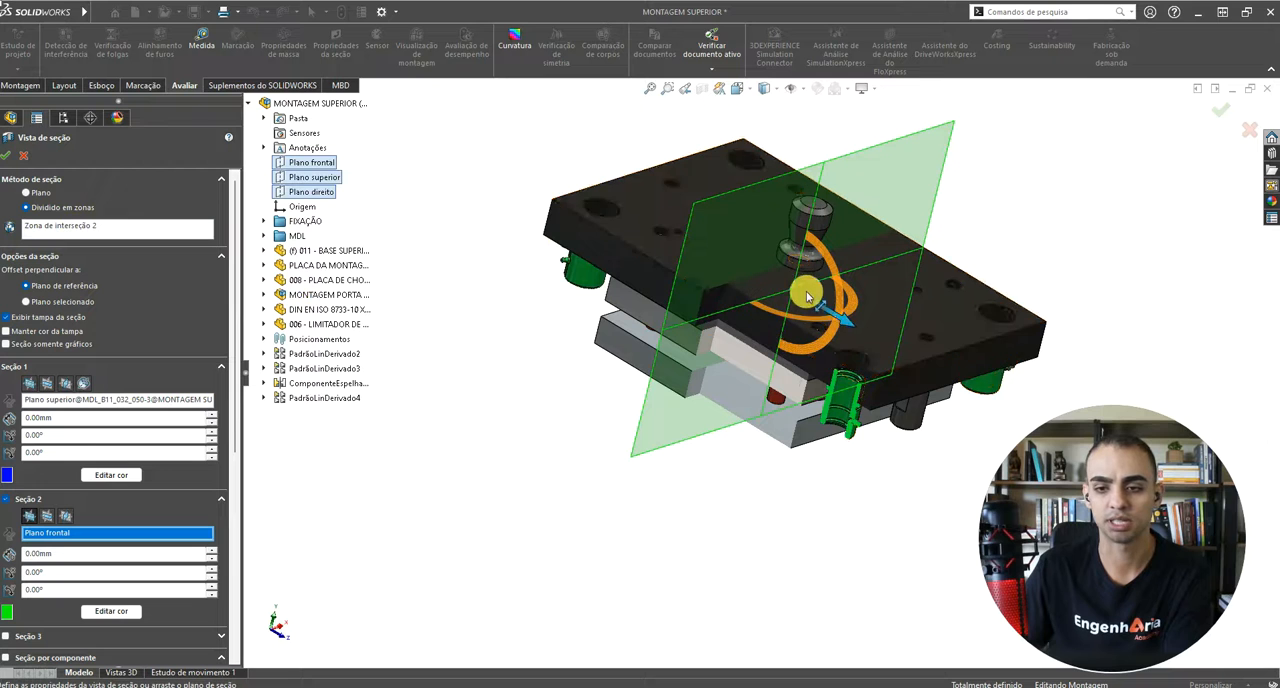
Step: Offset the second section plane to 213.00 mm so it cuts through the corner guide bushing
left_click_drag(849, 314, 1016, 407)
middle_click_drag(1017, 407, 790, 300)
scroll(788, 352, "down", 5)
left_click_drag(962, 316, 958, 306)
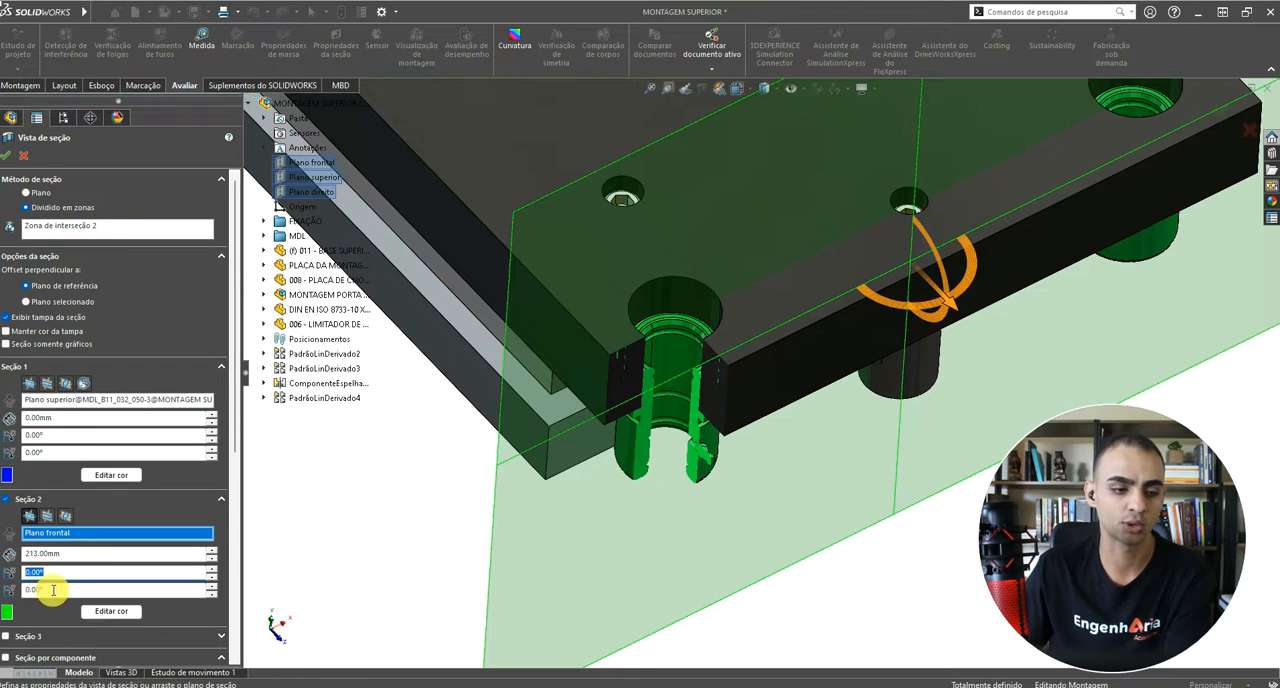
left_click(53, 590)
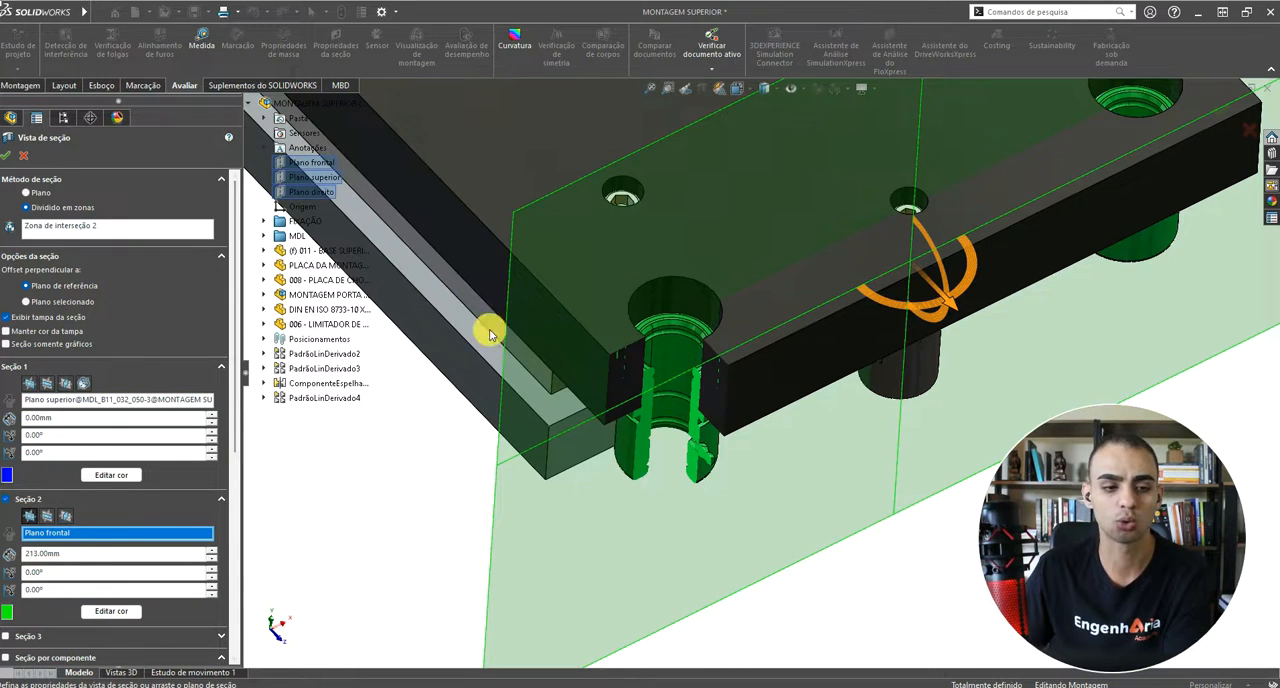
Step: Enable Seção 3 for a third cutting plane and disable it again
scroll(857, 230, "up", 6)
scroll(10, 628, "down", 3)
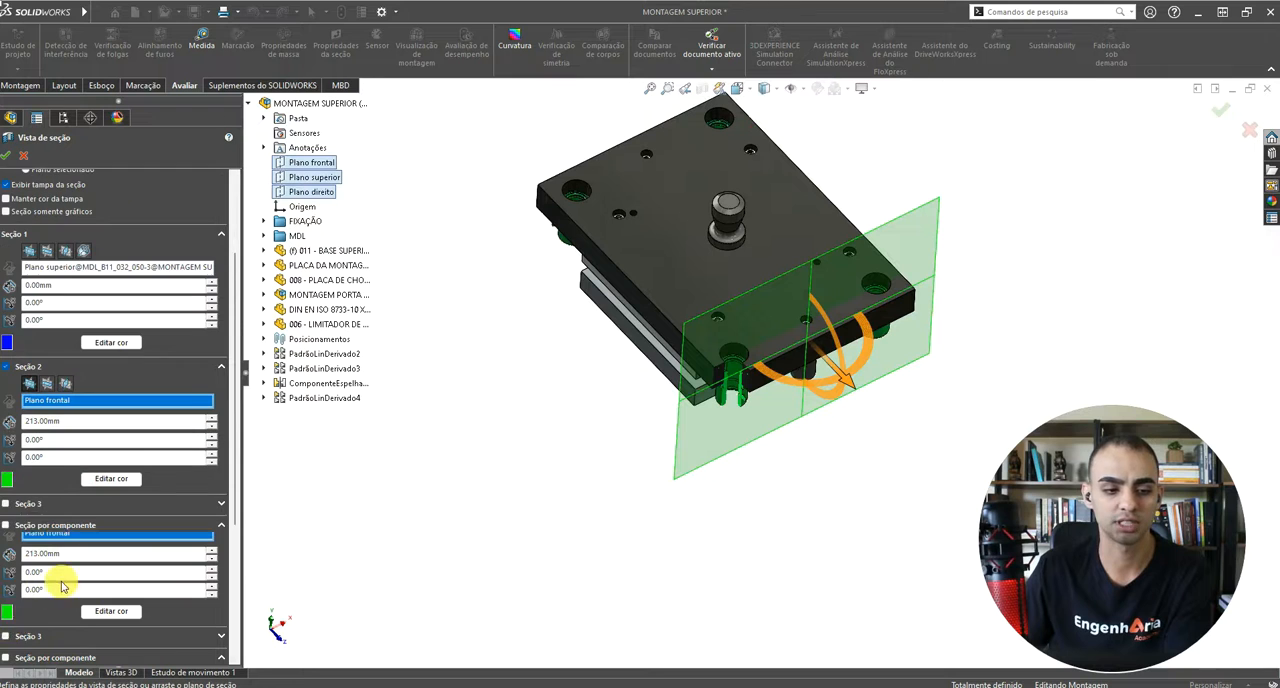
left_click(8, 505)
scroll(592, 305, "down", 3)
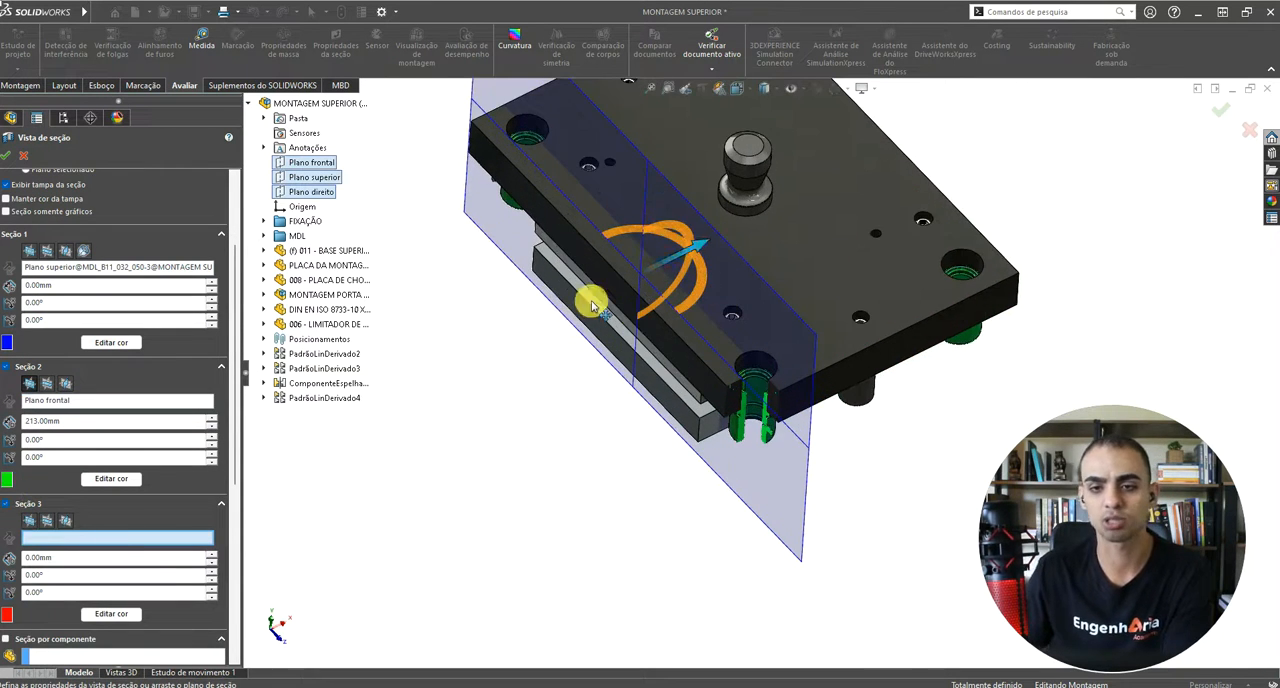
left_click(7, 504)
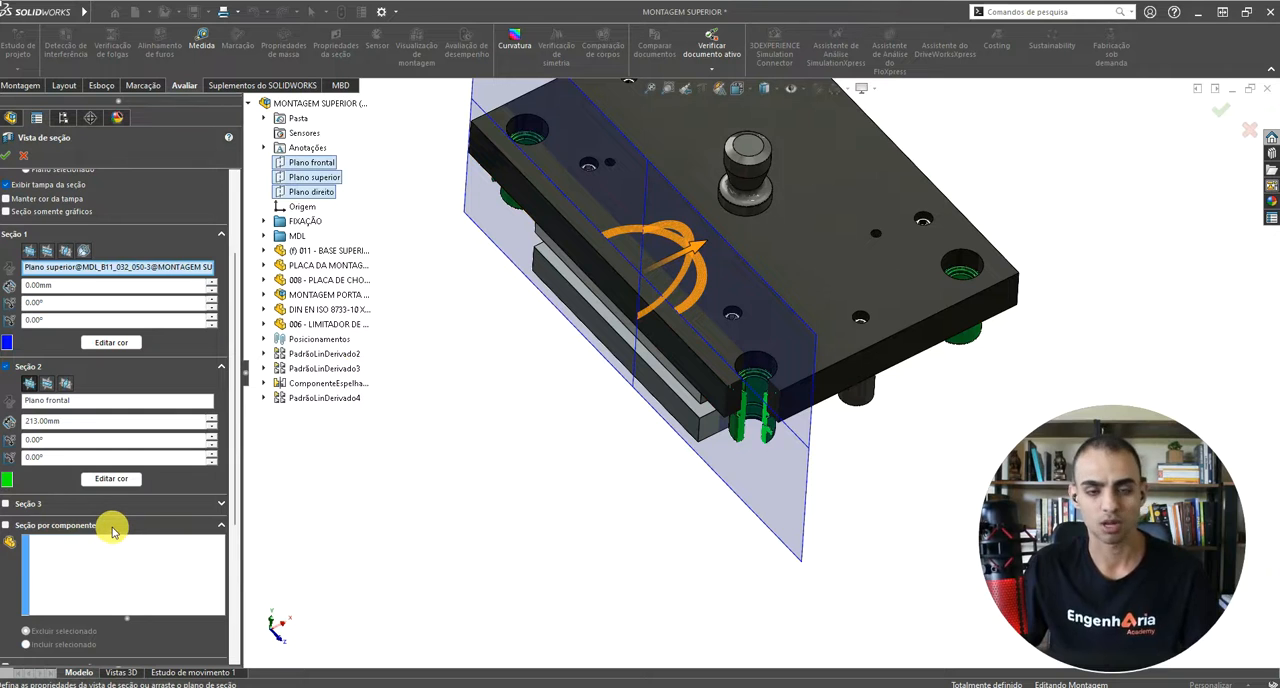
Step: Review the section-by-component and transparent-component options, and close the section view
scroll(50, 350, "up", 3)
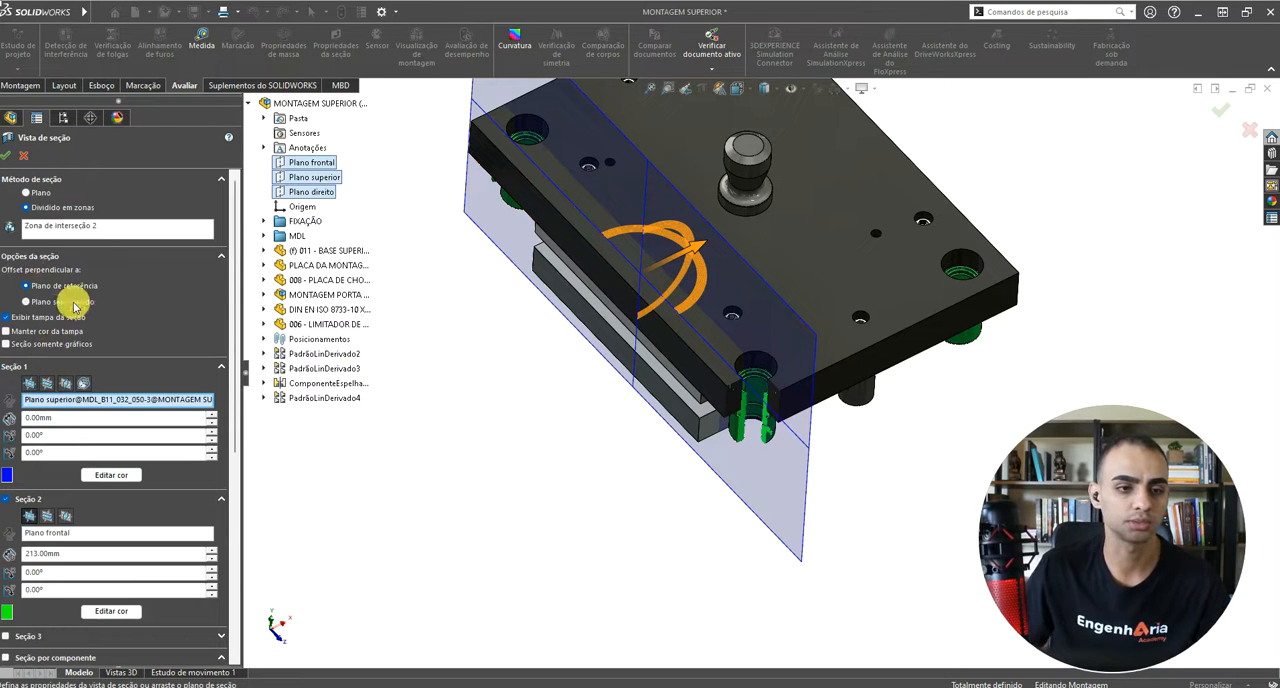
scroll(122, 510, "down", 8)
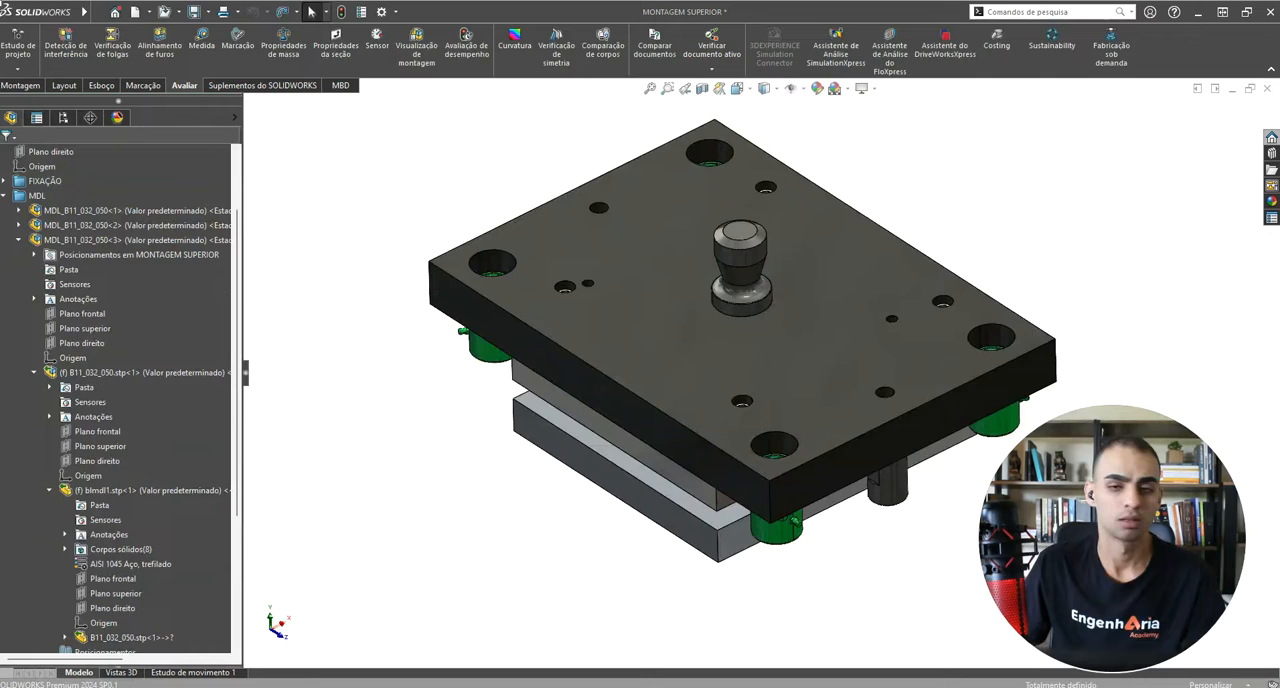
middle_click_drag(860, 374, 700, 100)
left_click(703, 89)
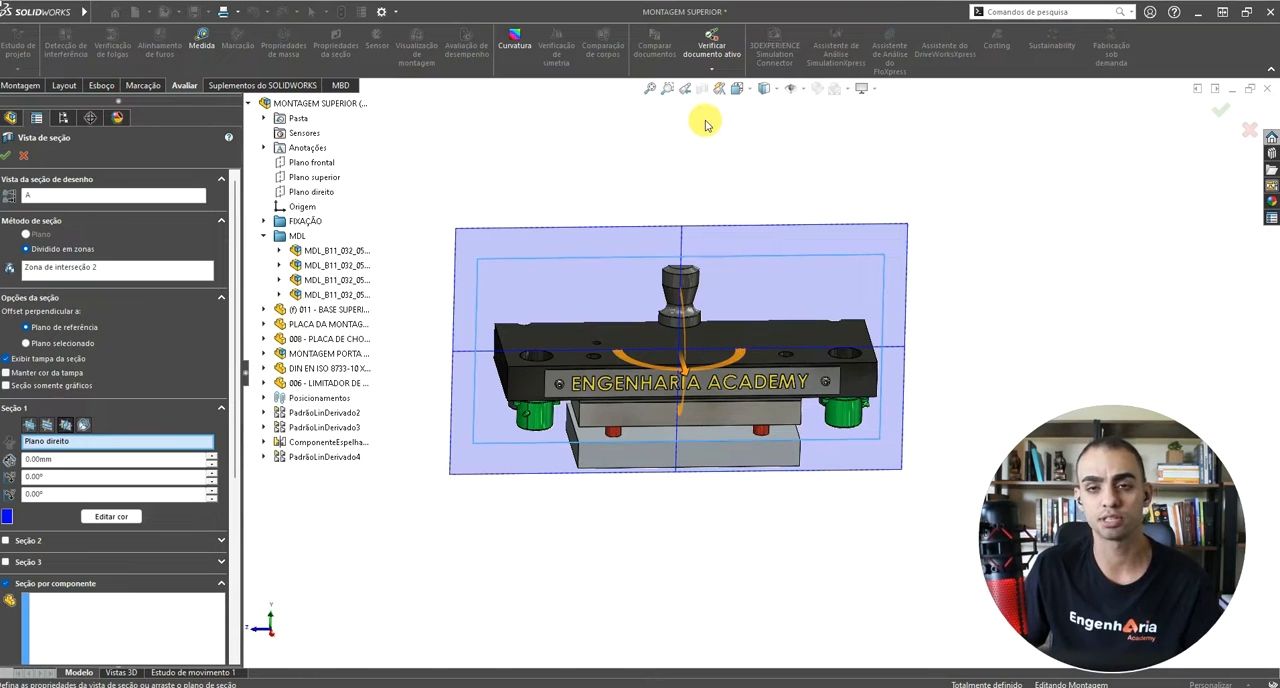
key("Escape")
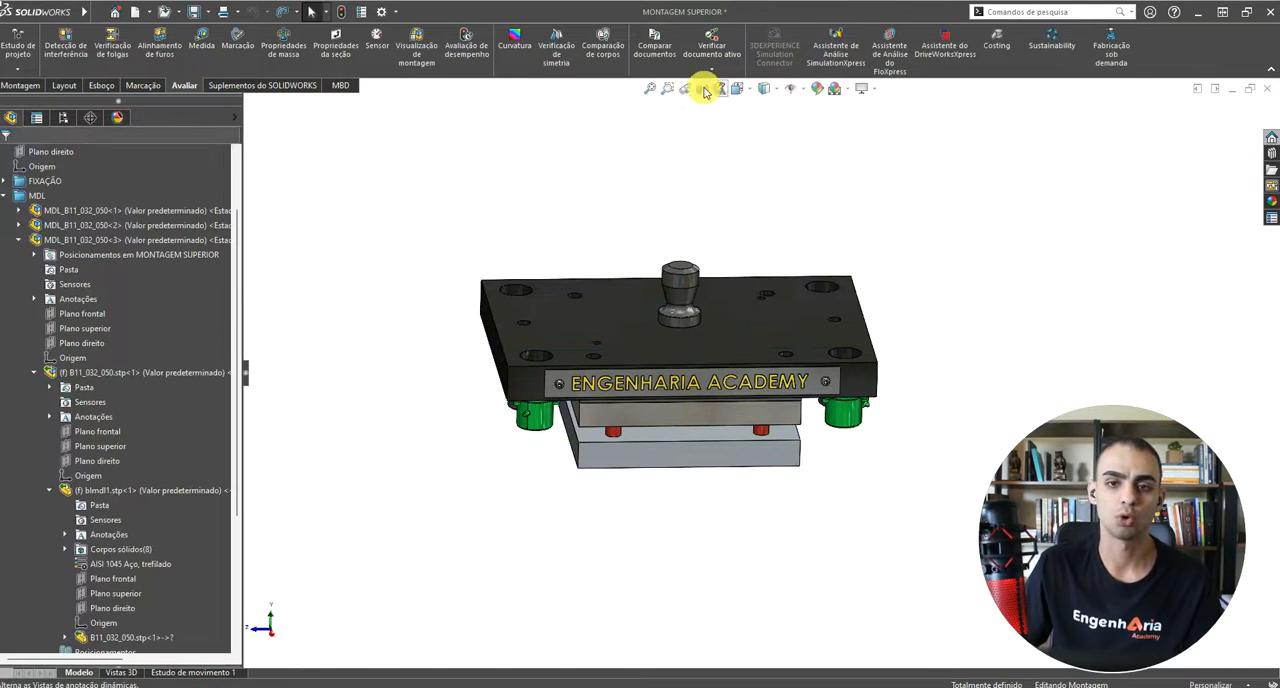
Step: Open the keyboard shortcut customization and look through the list of commands
right_click(1166, 56)
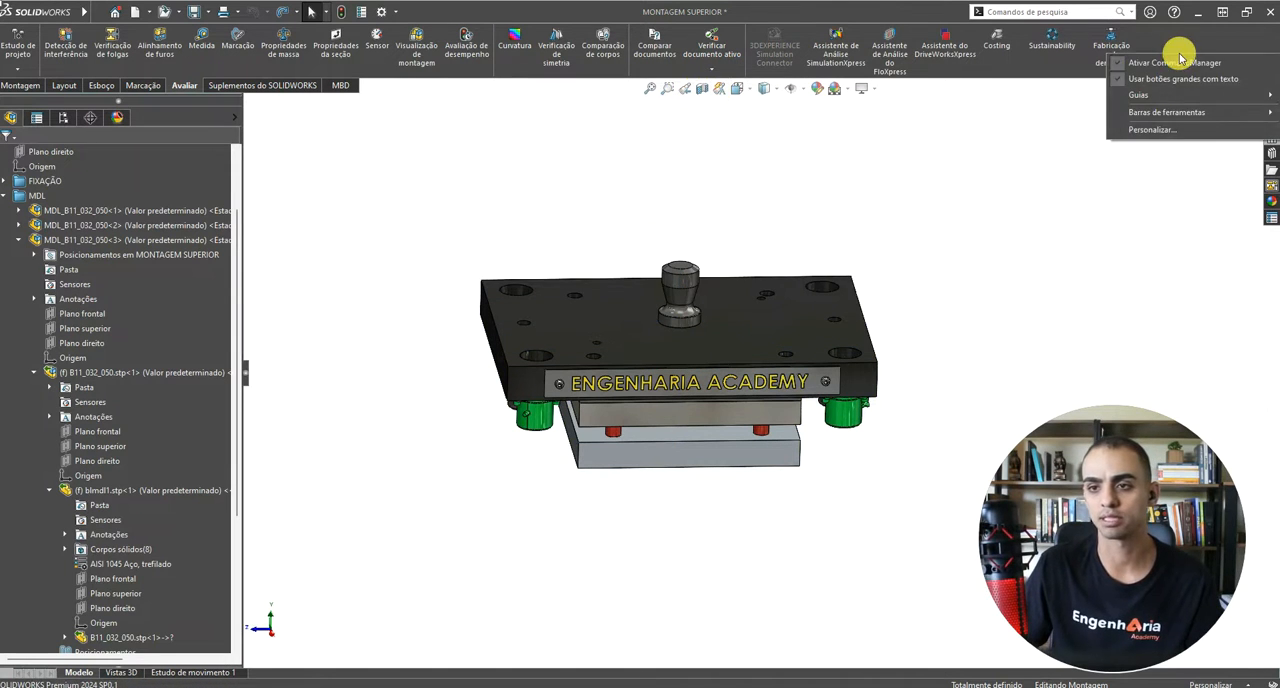
left_click(1170, 130)
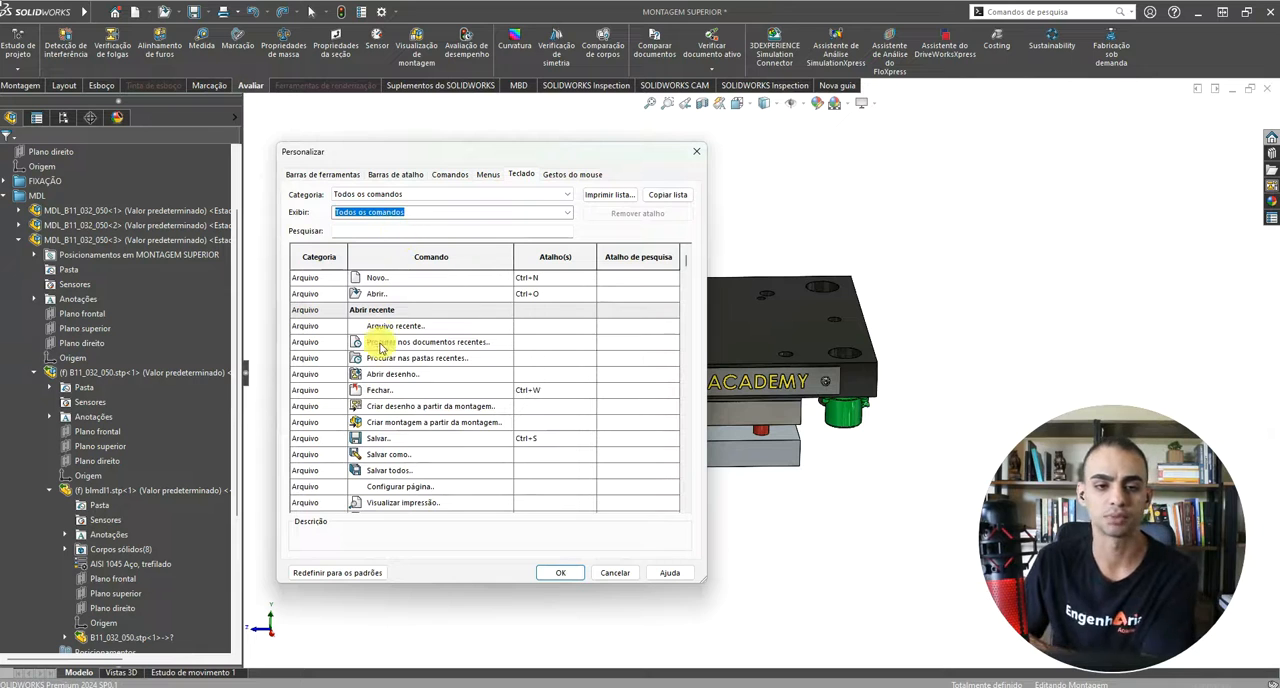
scroll(395, 400, "down", 5)
scroll(406, 406, "down", 3)
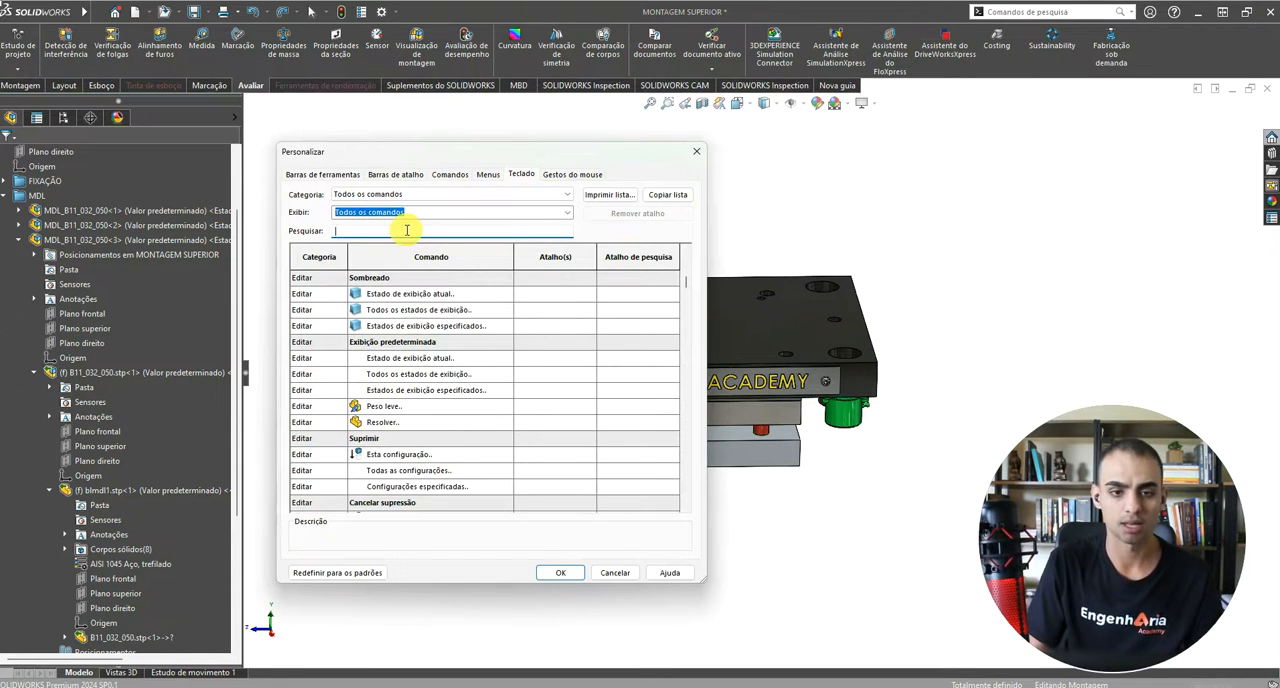
Step: Find the Vista de seção command, assign V as its keyboard shortcut in place of the vertex filter, and save the customization
type("vistra")
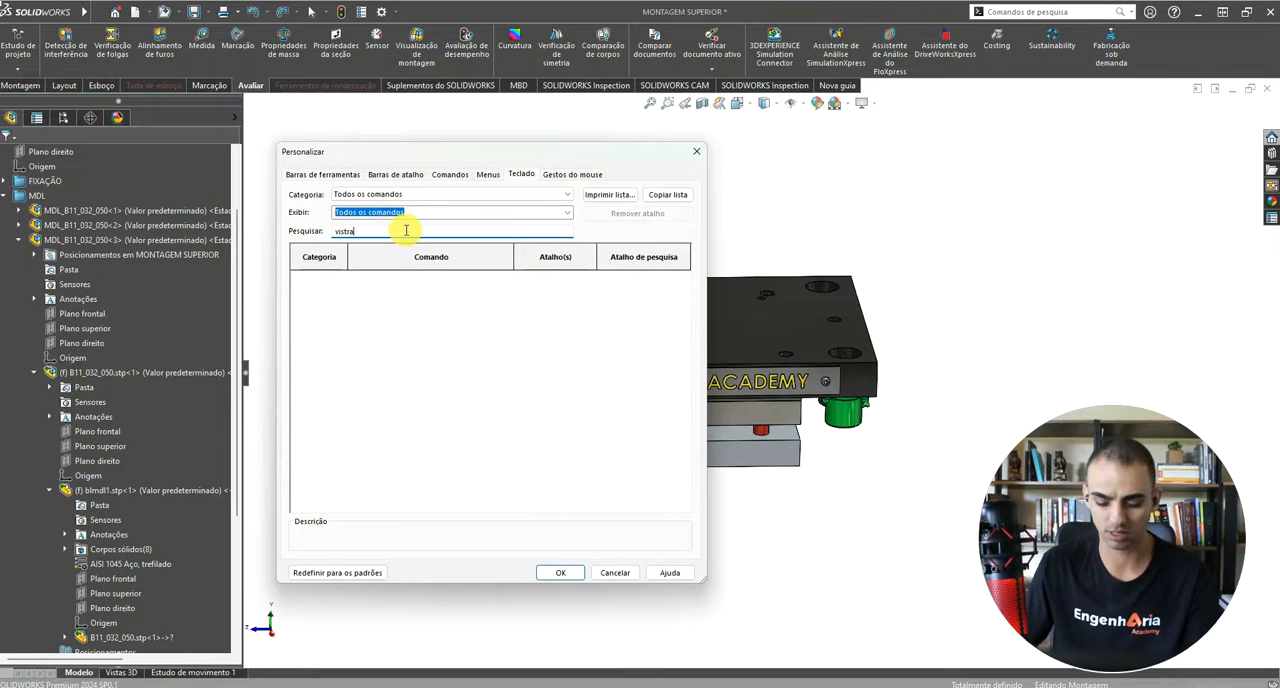
key("BackSpace")
key("BackSpace")
left_click(554, 320)
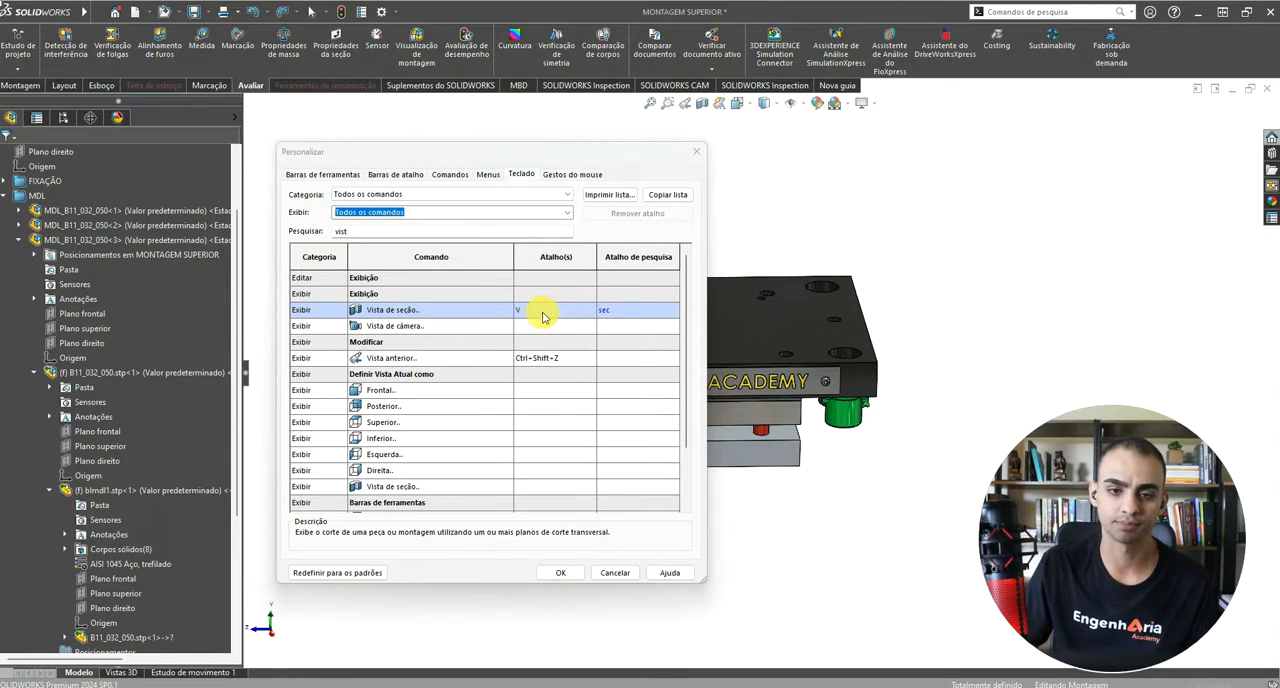
key("v")
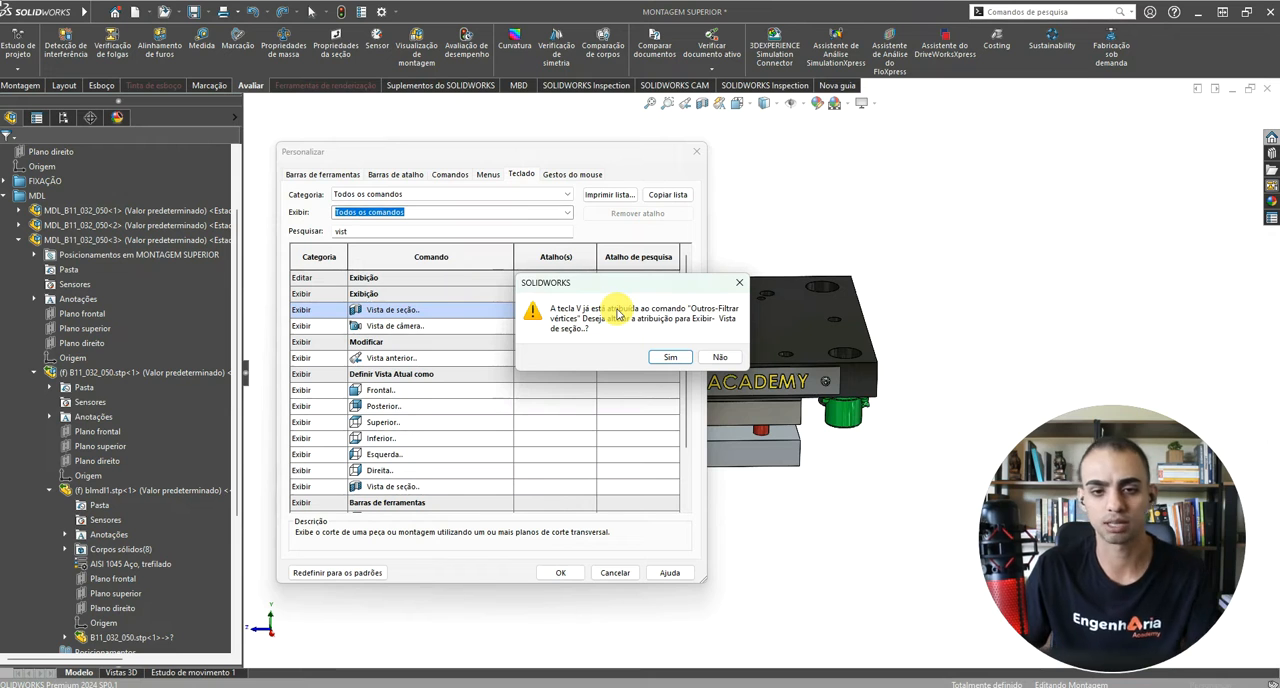
left_click(670, 357)
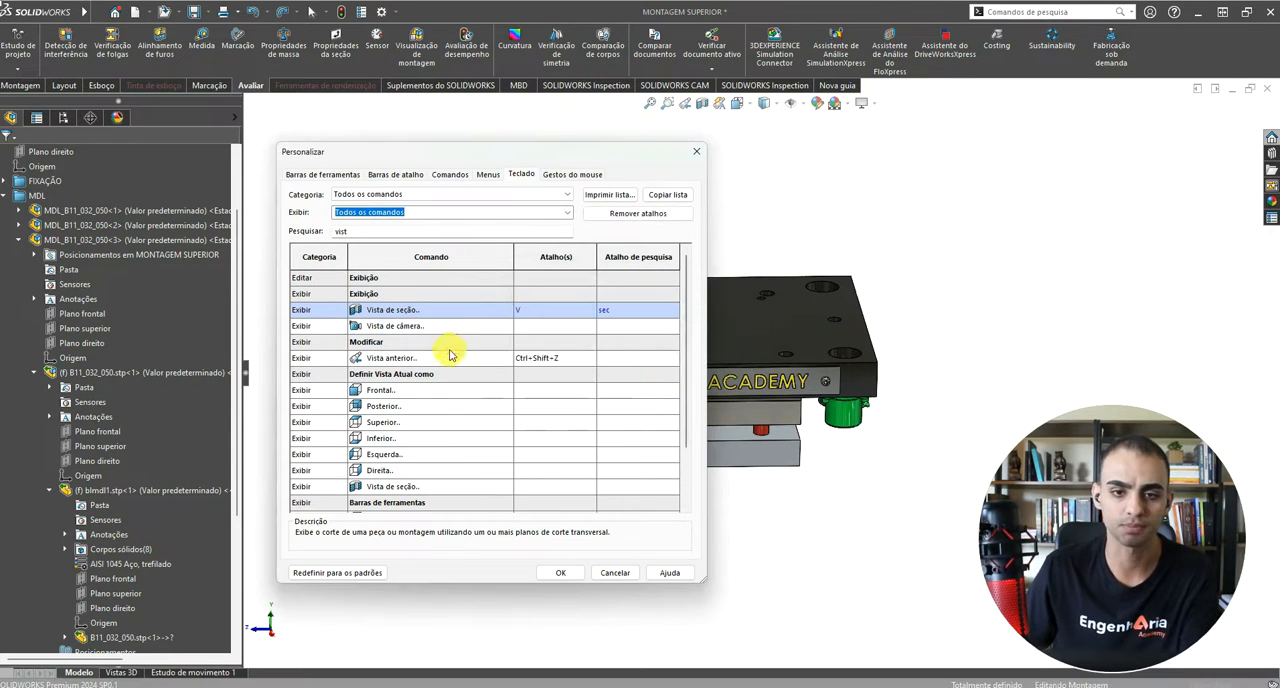
left_click(558, 573)
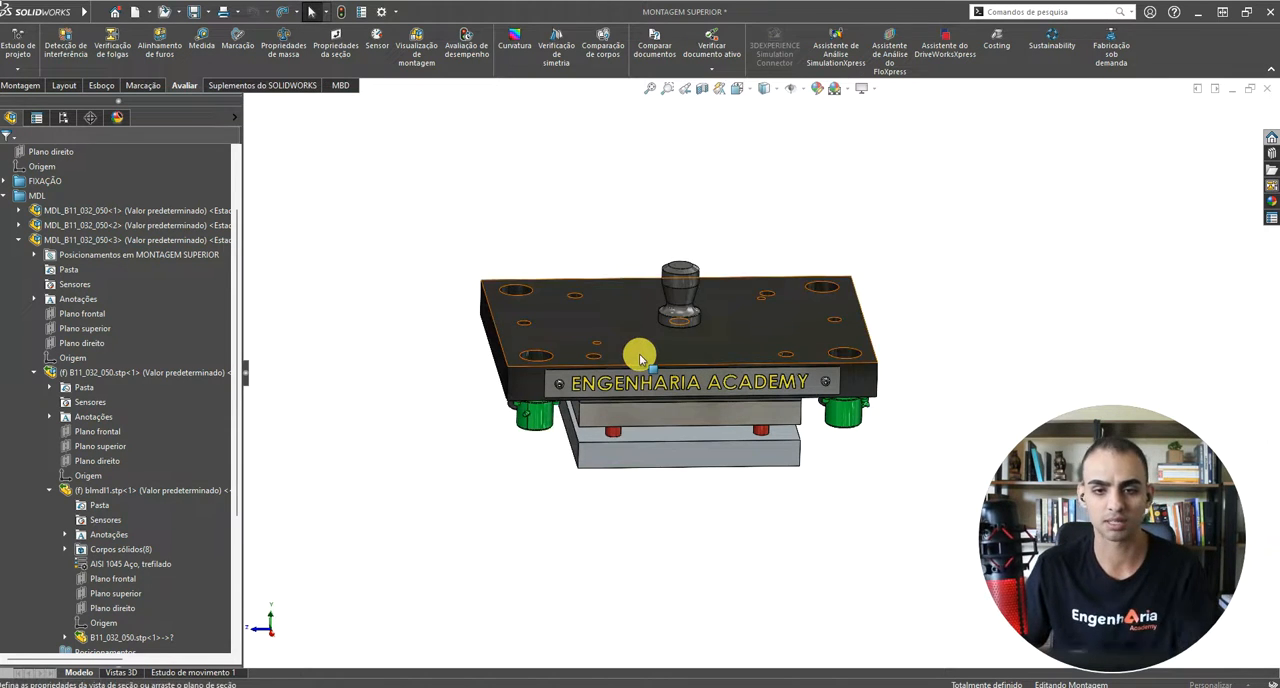
Step: Start a section view of the assembly along Plano direito, showing the section-by-component options
key("v")
middle_click_drag(485, 377, 670, 382)
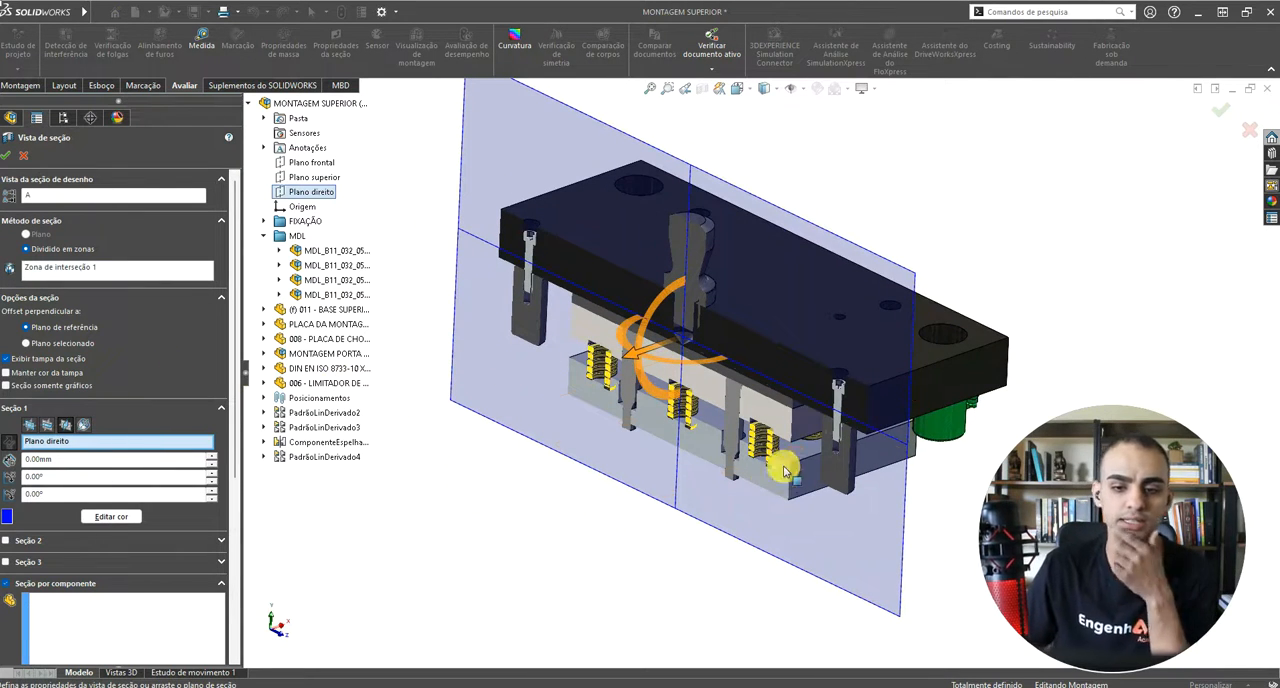
scroll(180, 366, "down", 3)
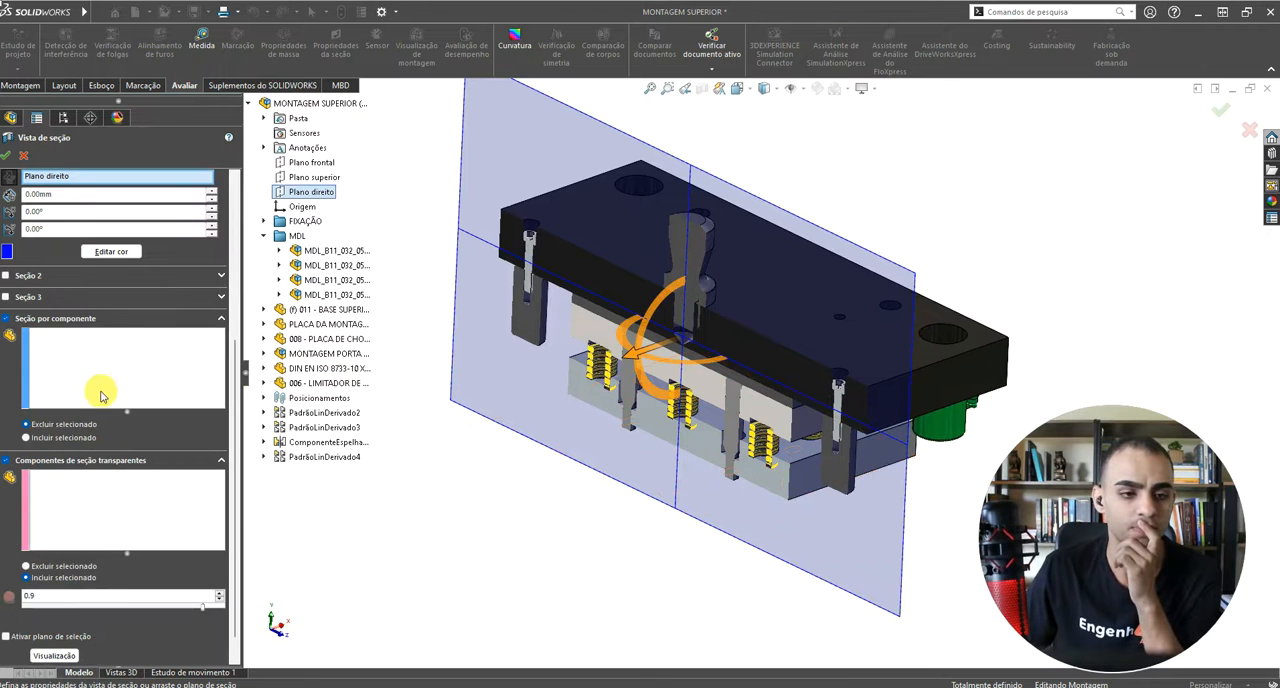
Step: Exclude the three yellow springs along the cutting plane from the section by component and accept the section view
left_click(45, 347)
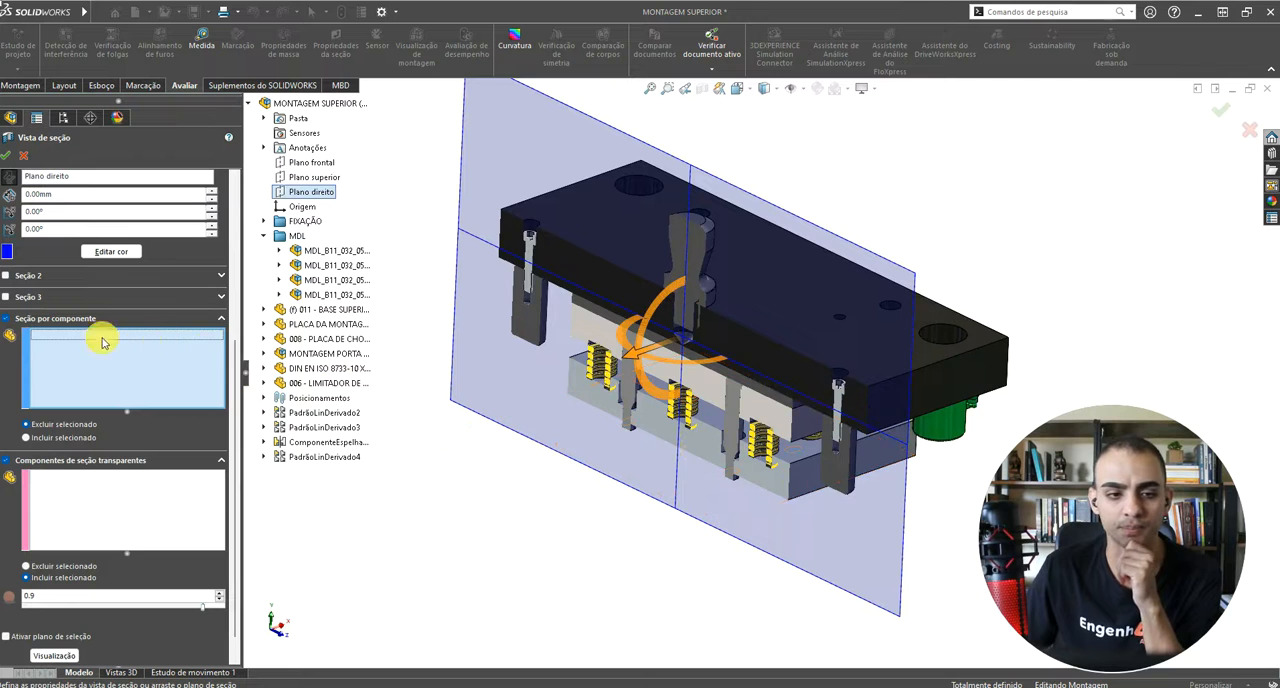
scroll(700, 418, "down", 2)
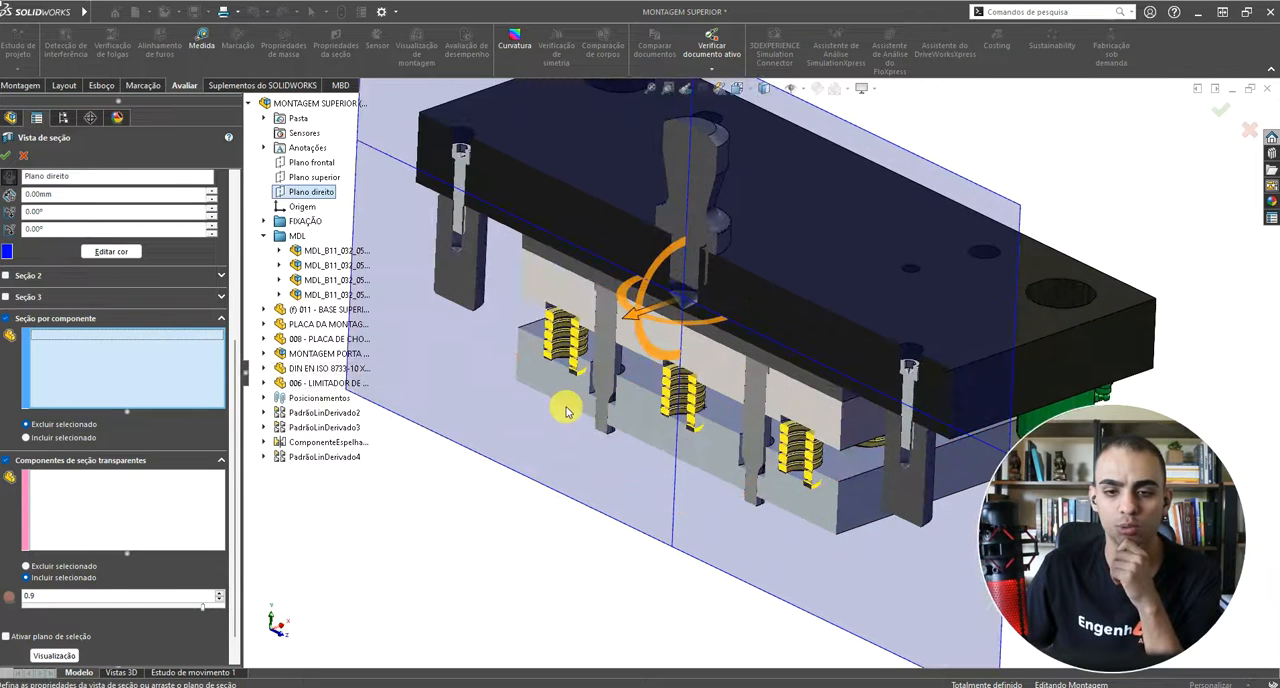
scroll(620, 370, "down", 4)
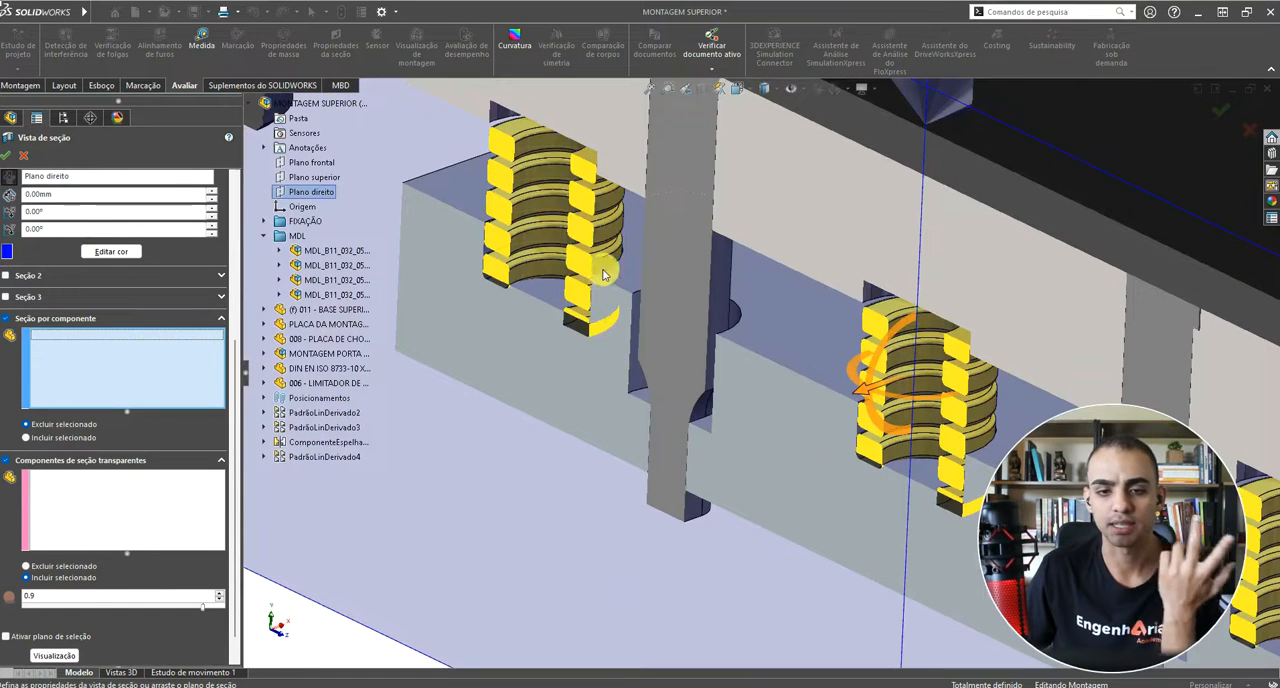
left_click(586, 200)
left_click(905, 342)
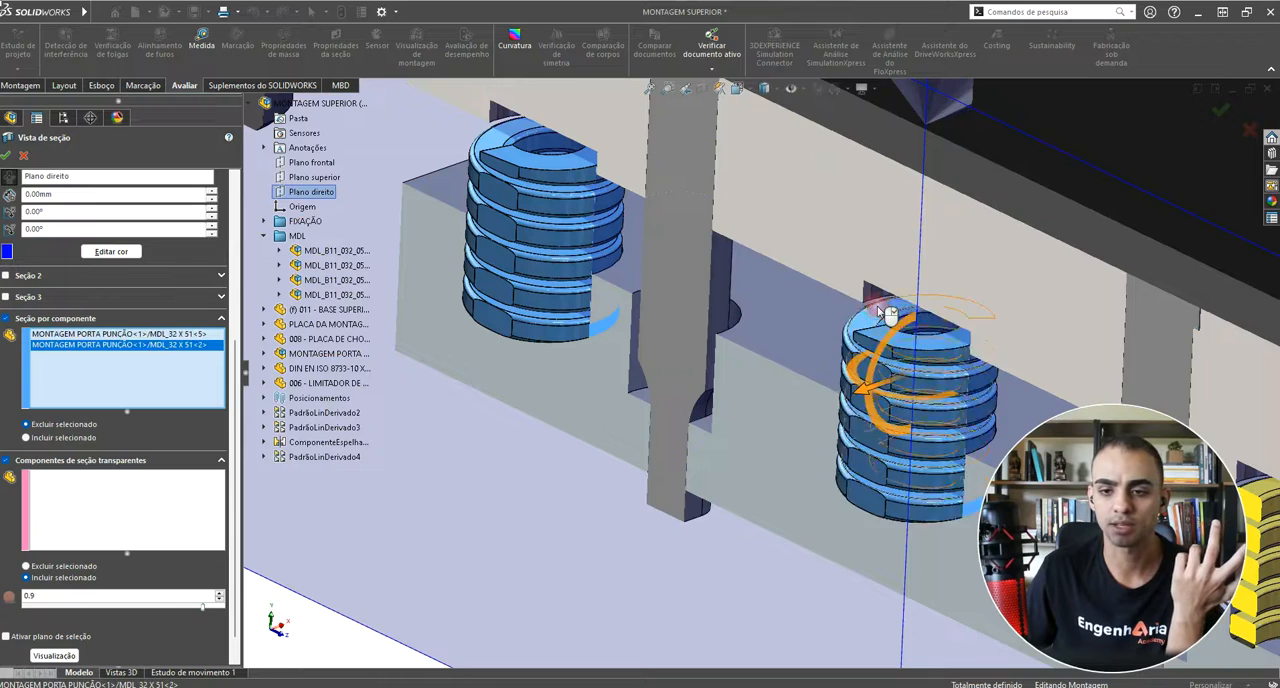
scroll(895, 320, "up", 5)
scroll(865, 425, "down", 5)
left_click(872, 430)
scroll(846, 470, "up", 5)
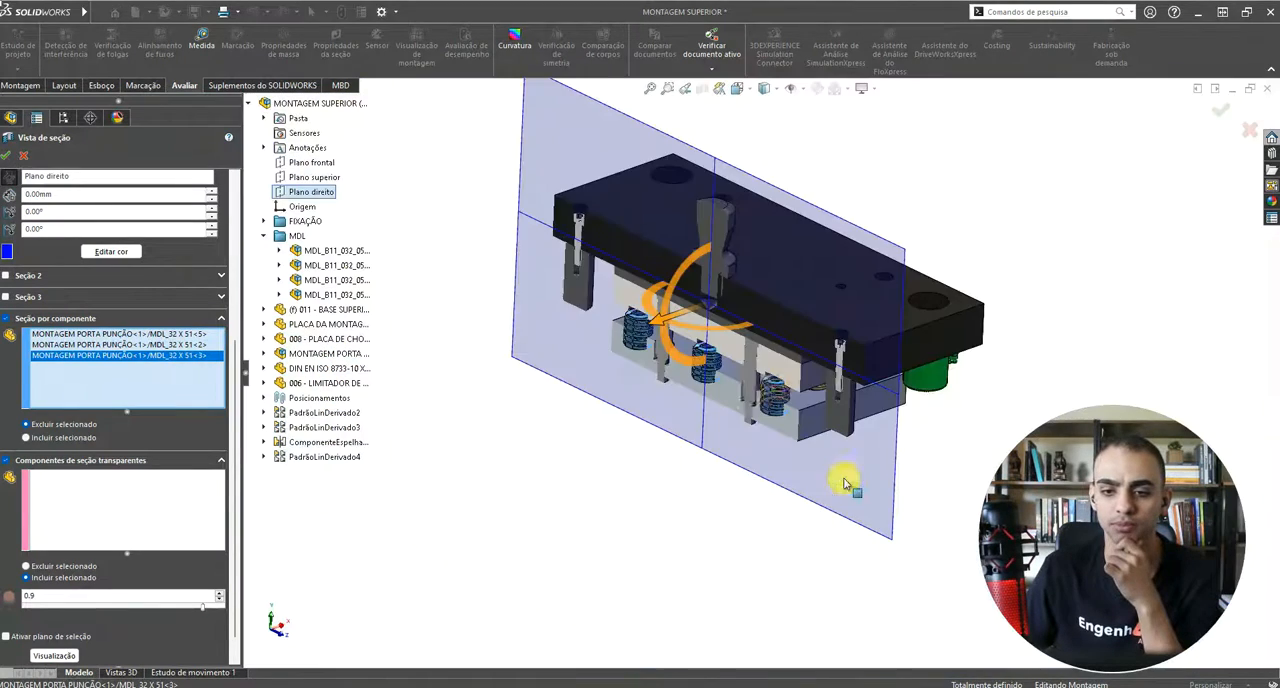
scroll(700, 372, "down", 3)
scroll(700, 372, "down", 5)
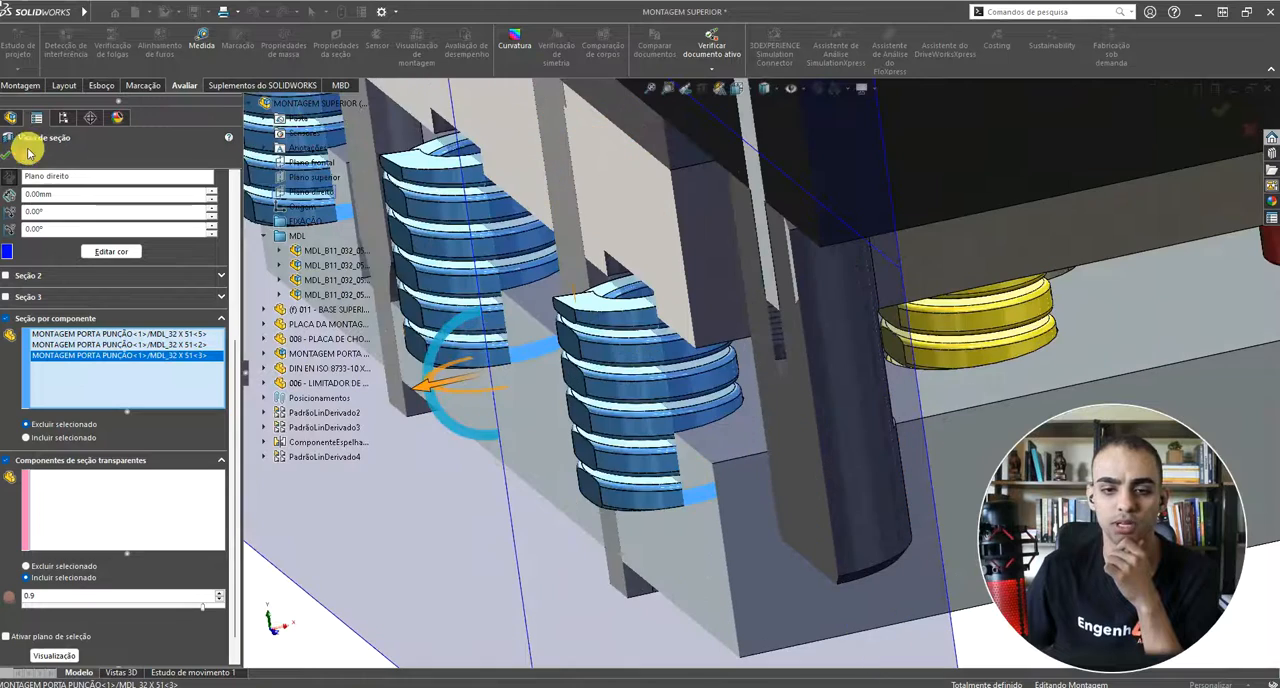
left_click(7, 155)
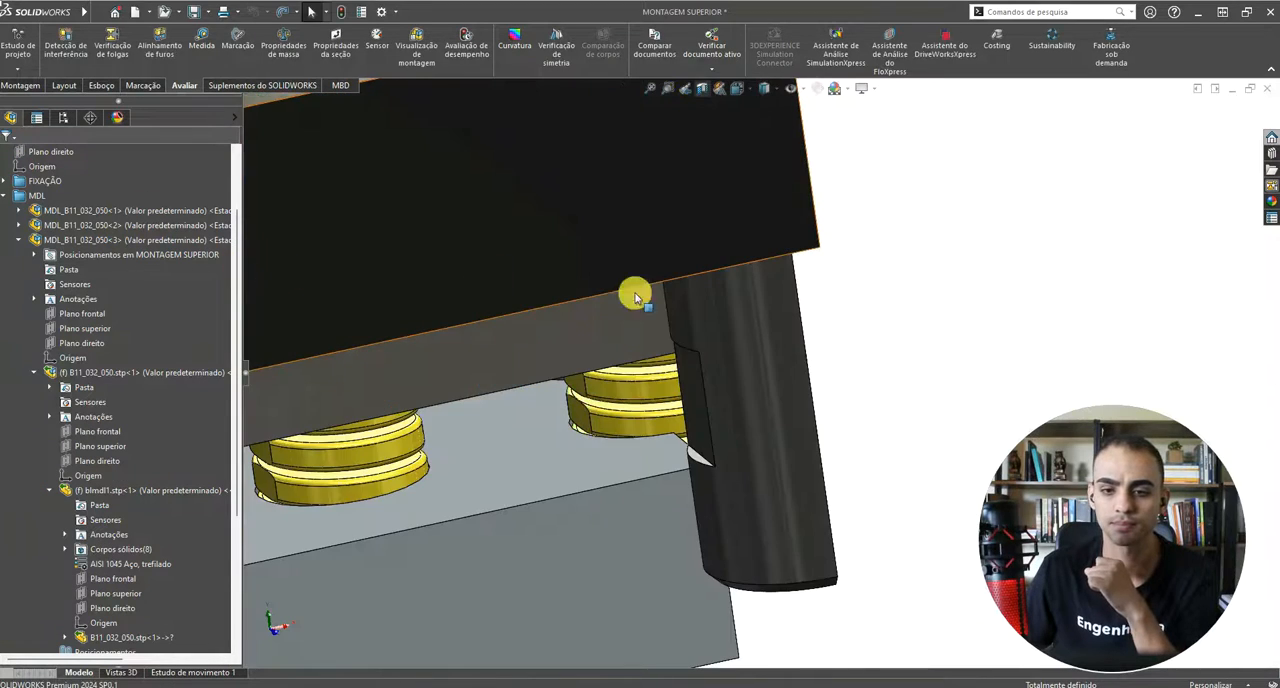
Step: Examine the three excluded springs and the surrounding cut components of the sectioned assembly from several angles
scroll(634, 291, "up", 10)
scroll(637, 314, "down", 2)
middle_click_drag(637, 316, 440, 415)
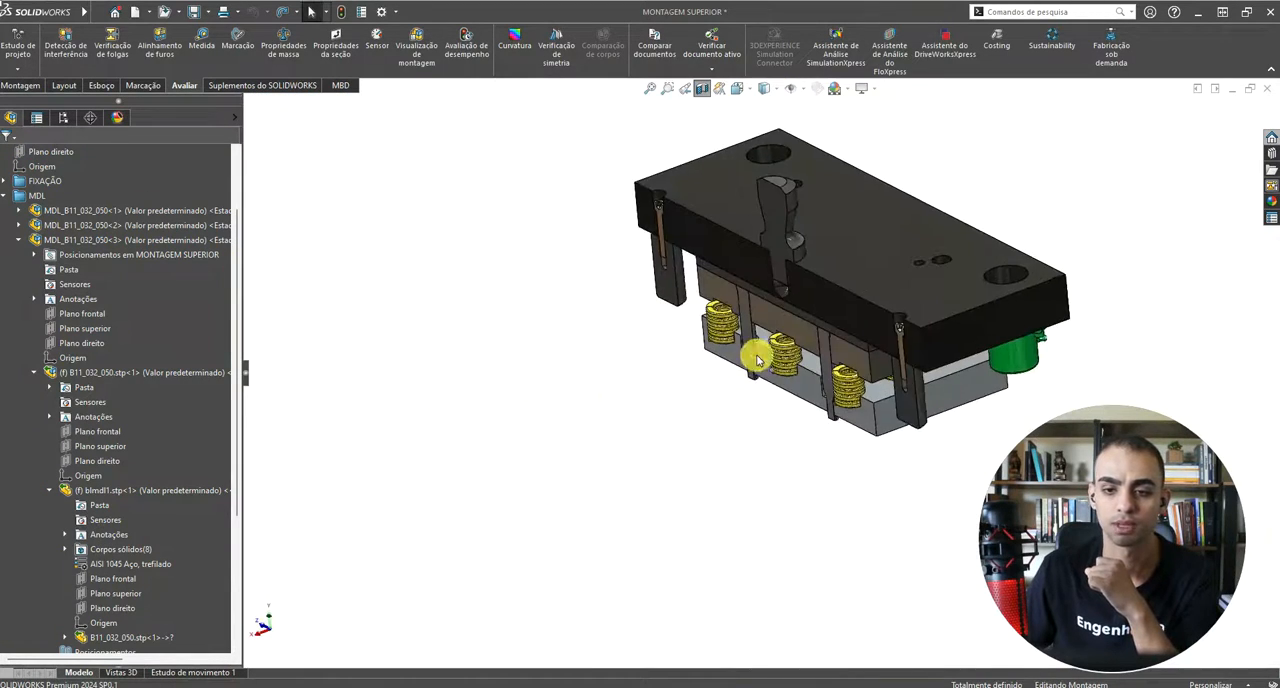
scroll(800, 352, "down", 9)
scroll(730, 350, "up", 6)
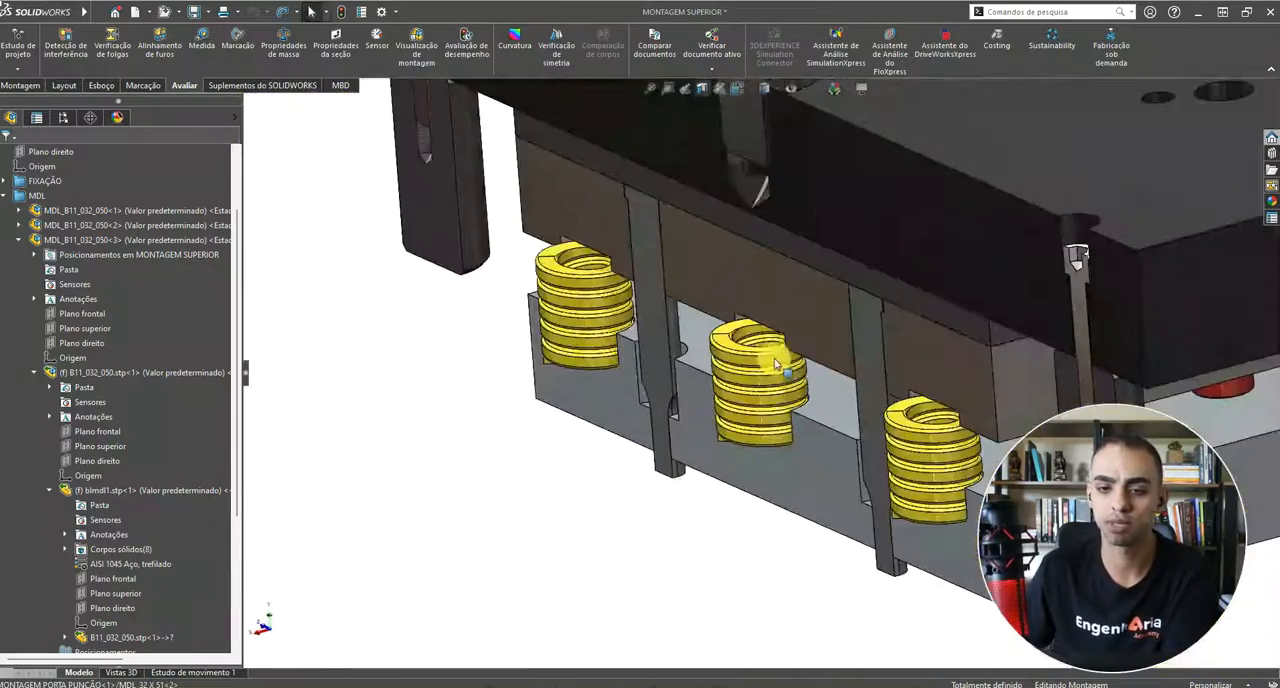
scroll(749, 400, "down", 5)
scroll(749, 400, "up", 5)
scroll(857, 337, "up", 5)
scroll(603, 231, "down", 5)
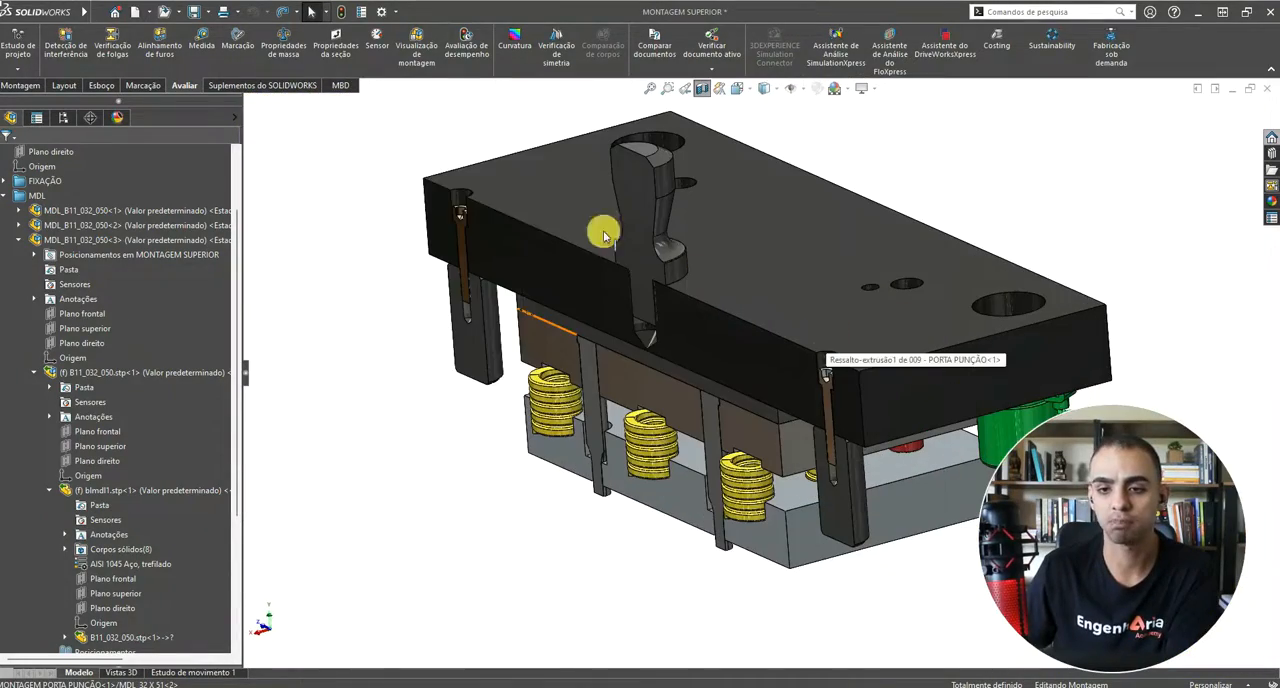
scroll(162, 176, "up", 2)
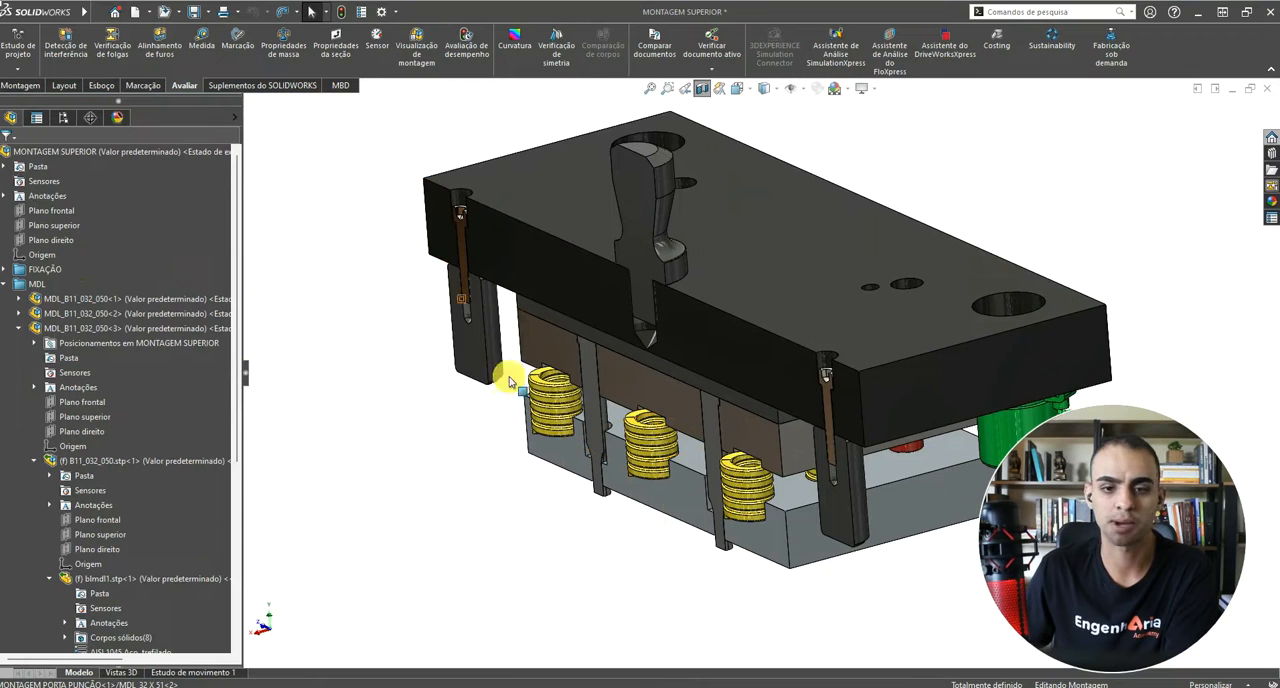
scroll(712, 452, "down", 2)
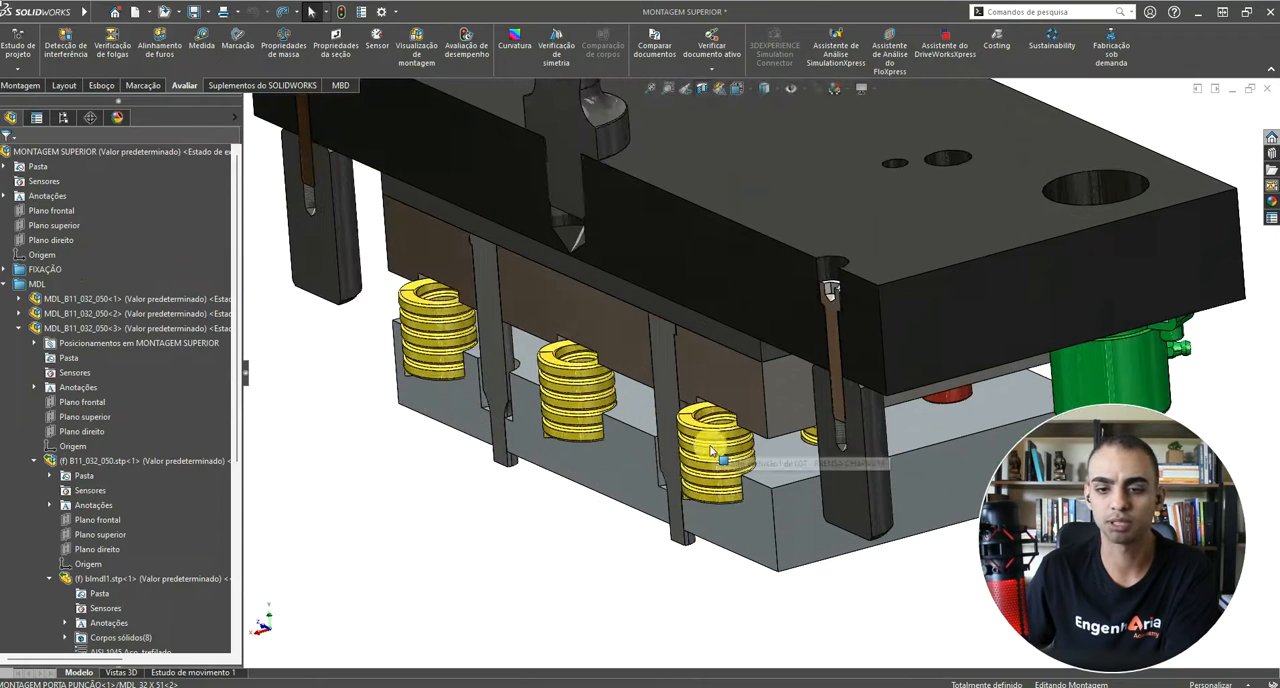
Step: Look through the available background scenes without changing the current one, and inspect the sectioned assembly from different angles
left_click(30, 329)
scroll(680, 298, "up", 4)
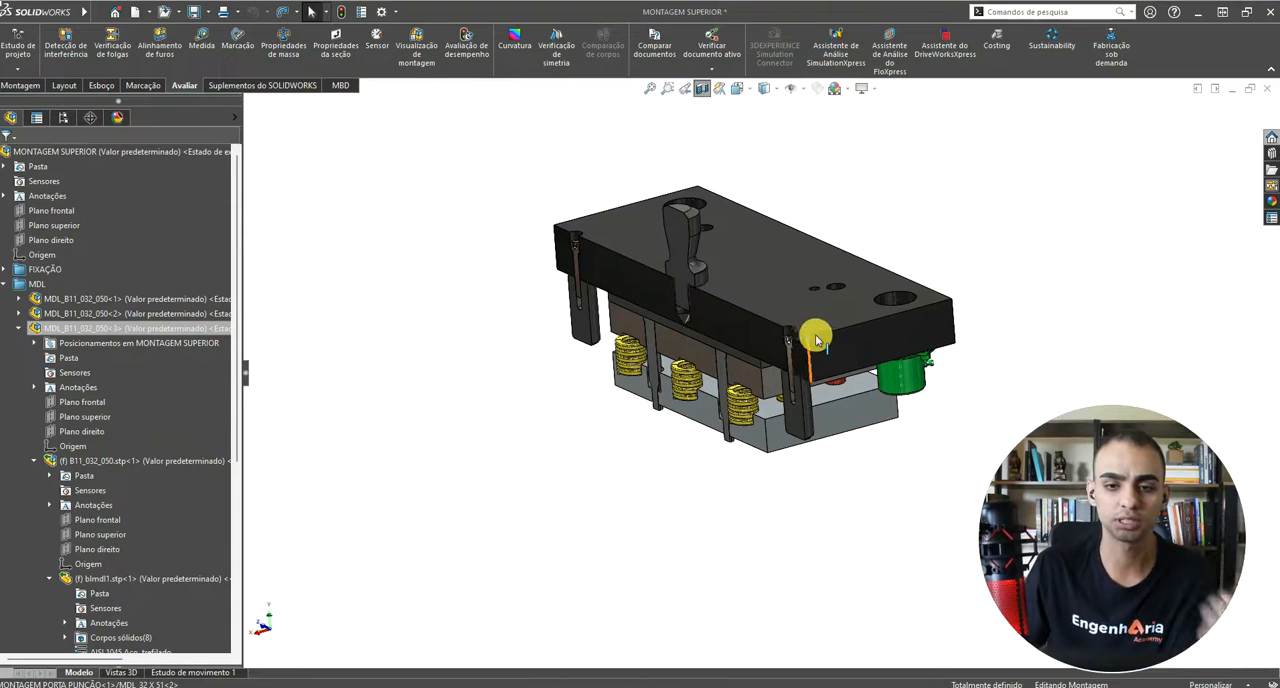
scroll(782, 308, "down", 1)
middle_click_drag(828, 213, 745, 116)
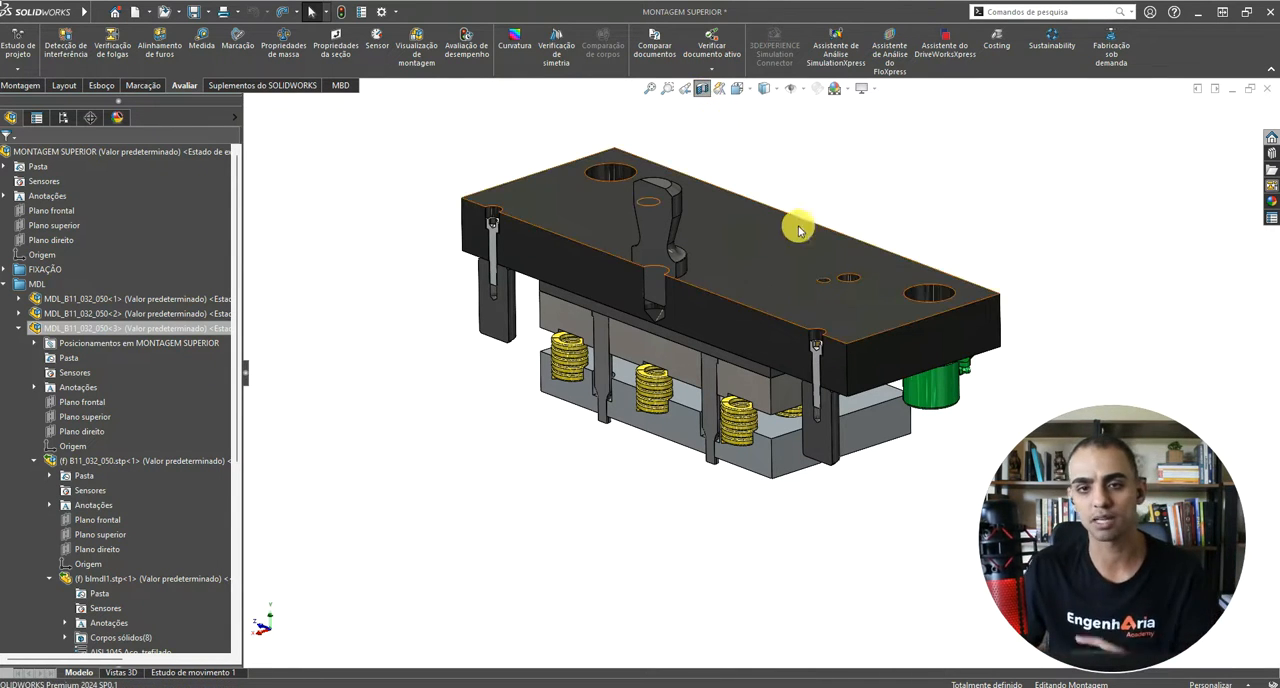
scroll(789, 349, "up", 3)
scroll(777, 314, "down", 3)
scroll(777, 314, "up", 1)
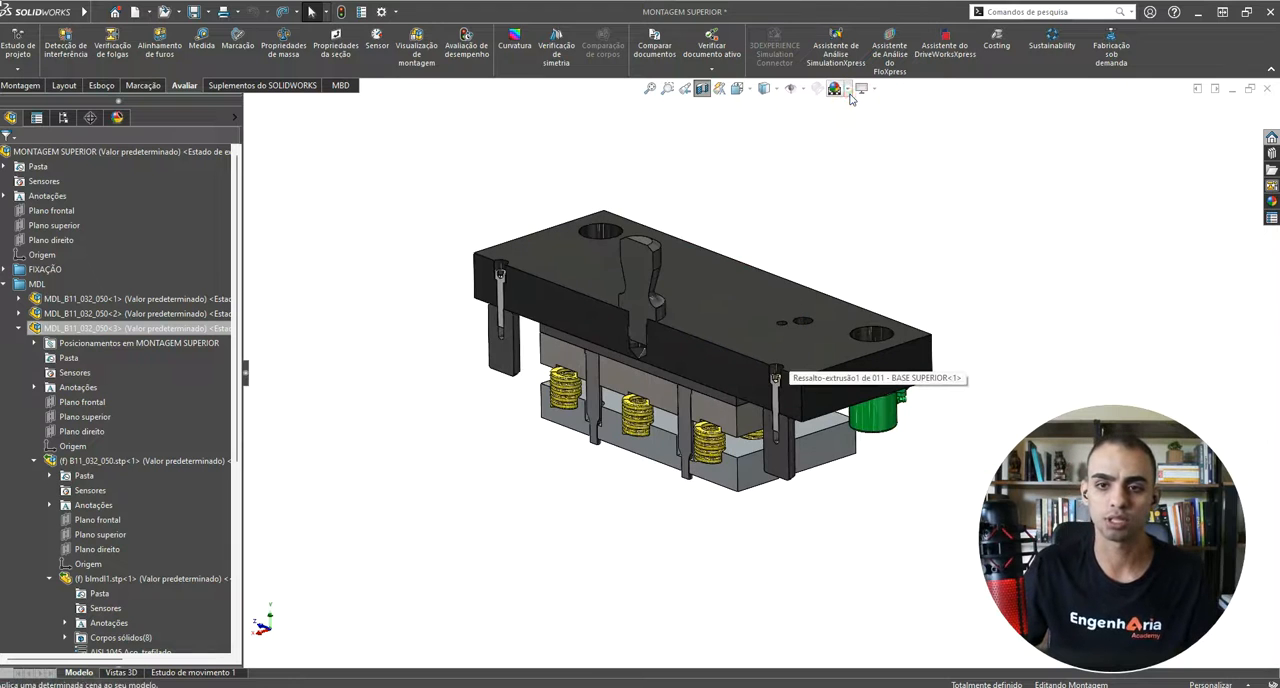
left_click(847, 89)
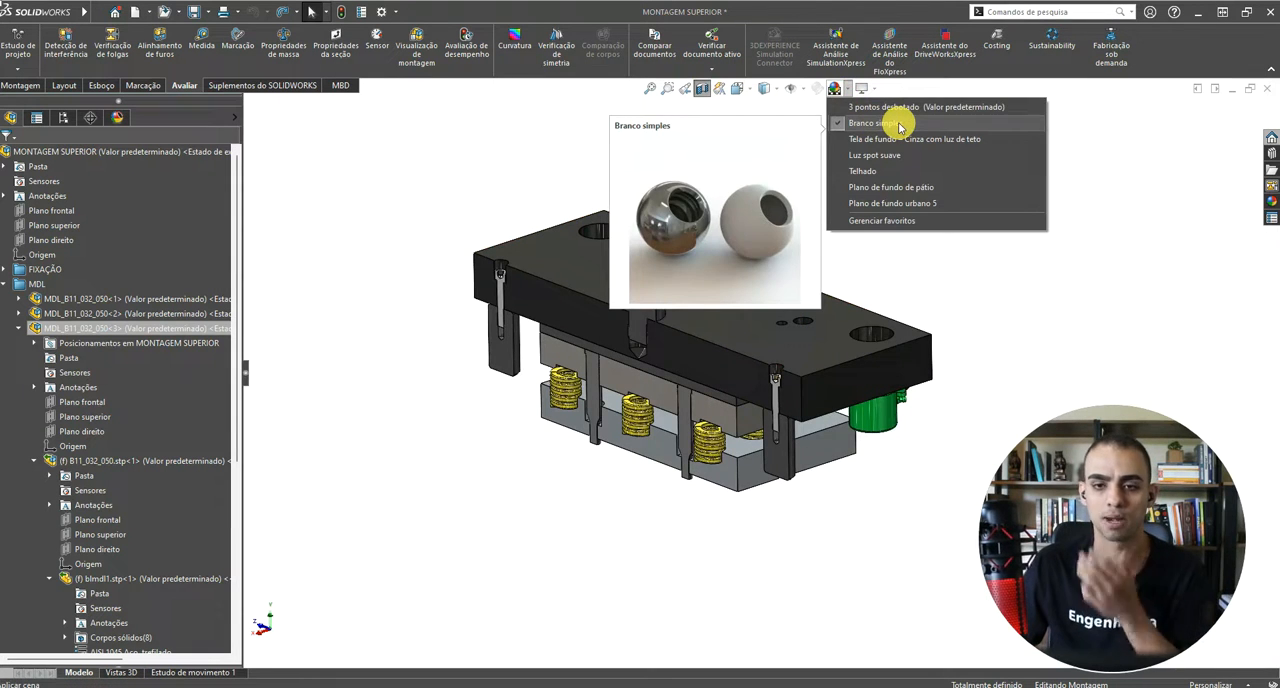
left_click(434, 297)
middle_click_drag(794, 349, 825, 325)
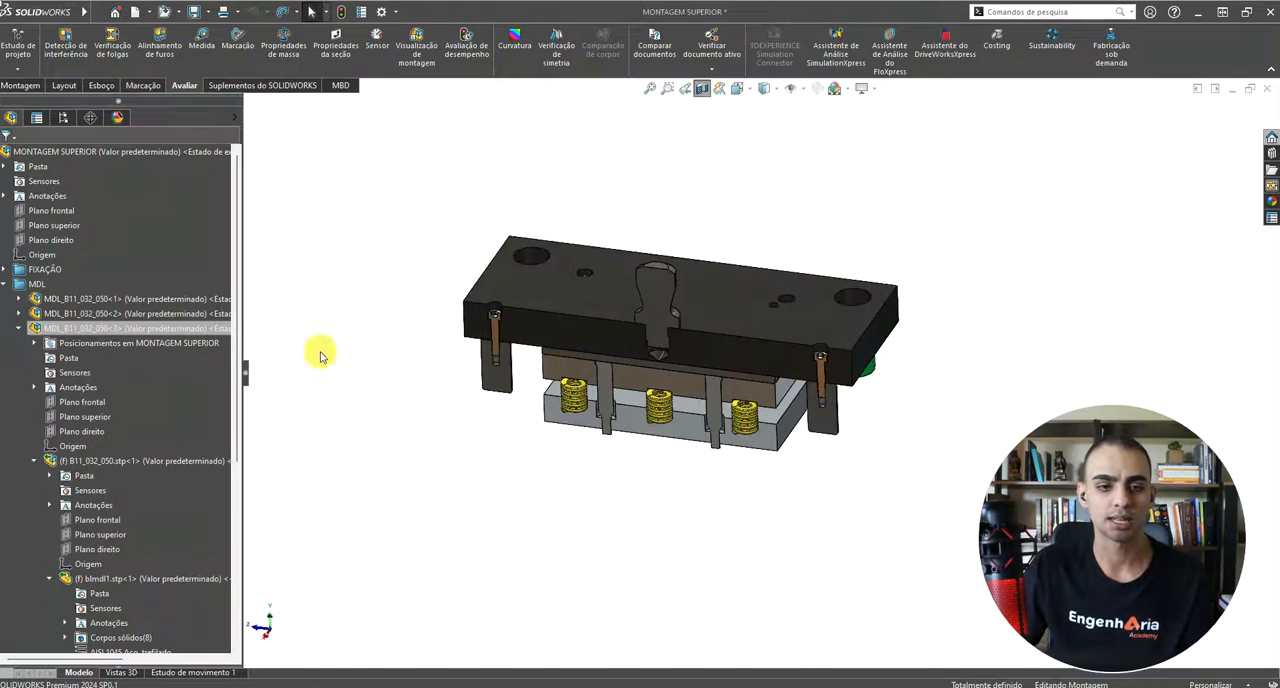
middle_click_drag(320, 357, 586, 371)
scroll(405, 170, "down", 2)
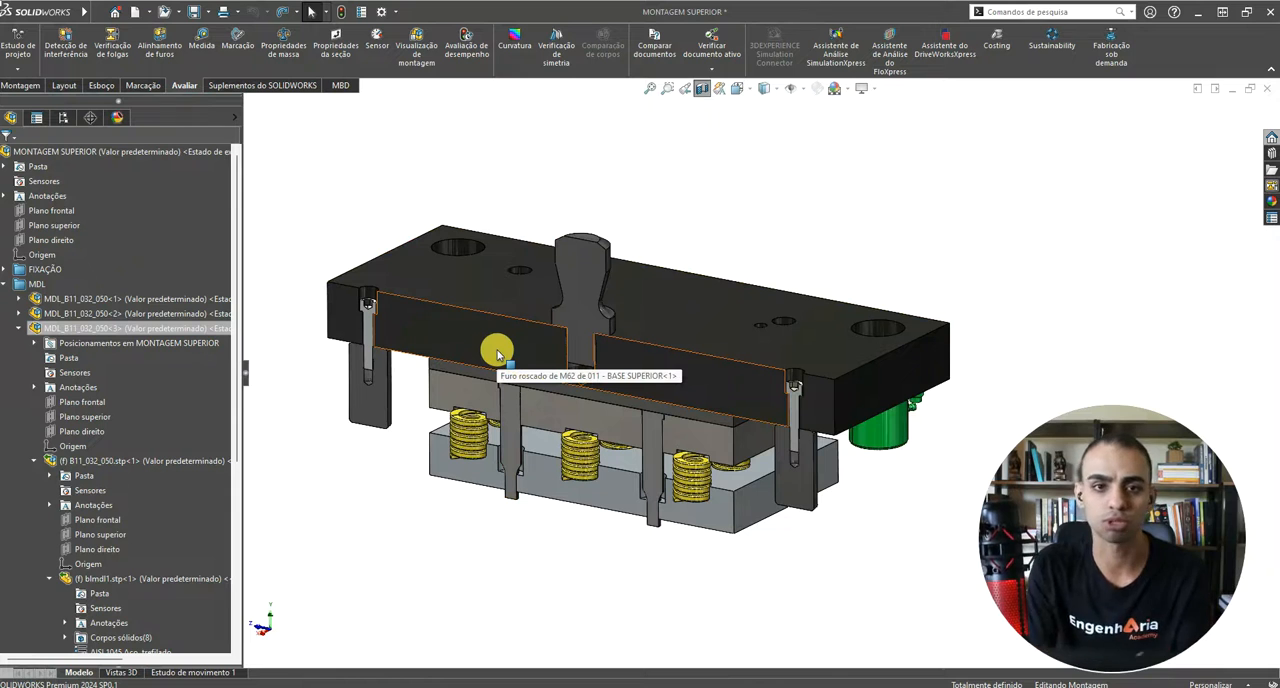
middle_click_drag(751, 320, 754, 363)
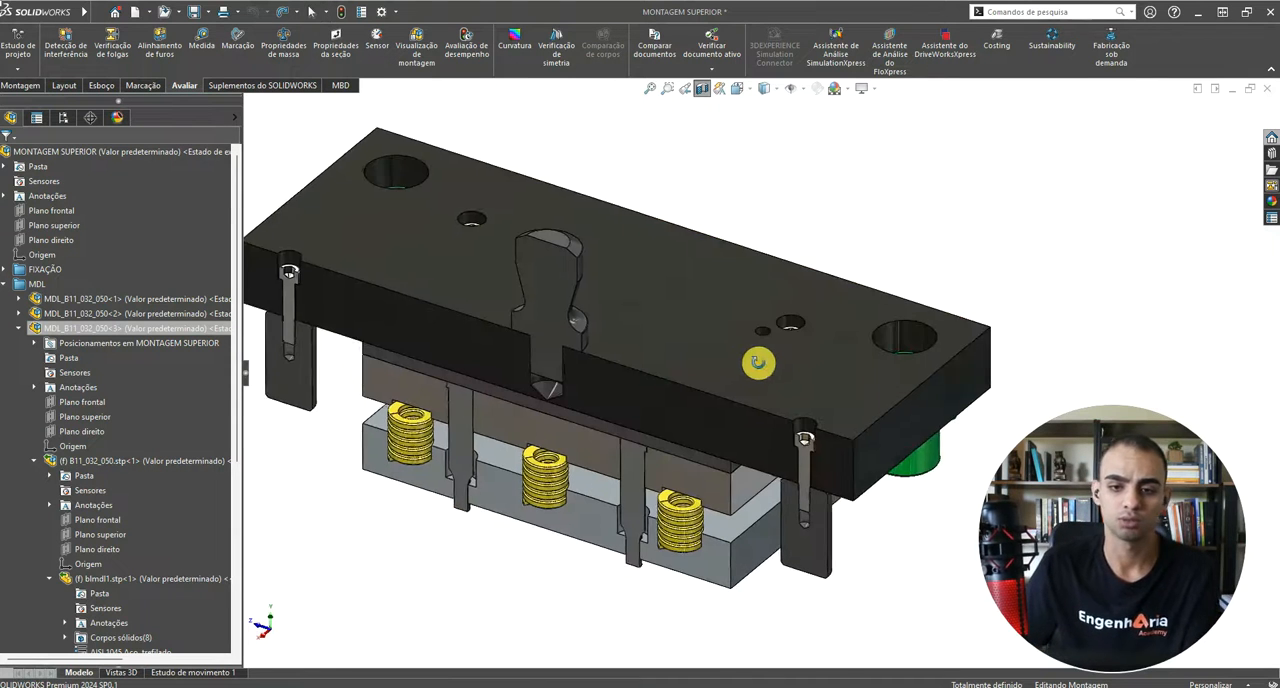
scroll(760, 368, "down", 2)
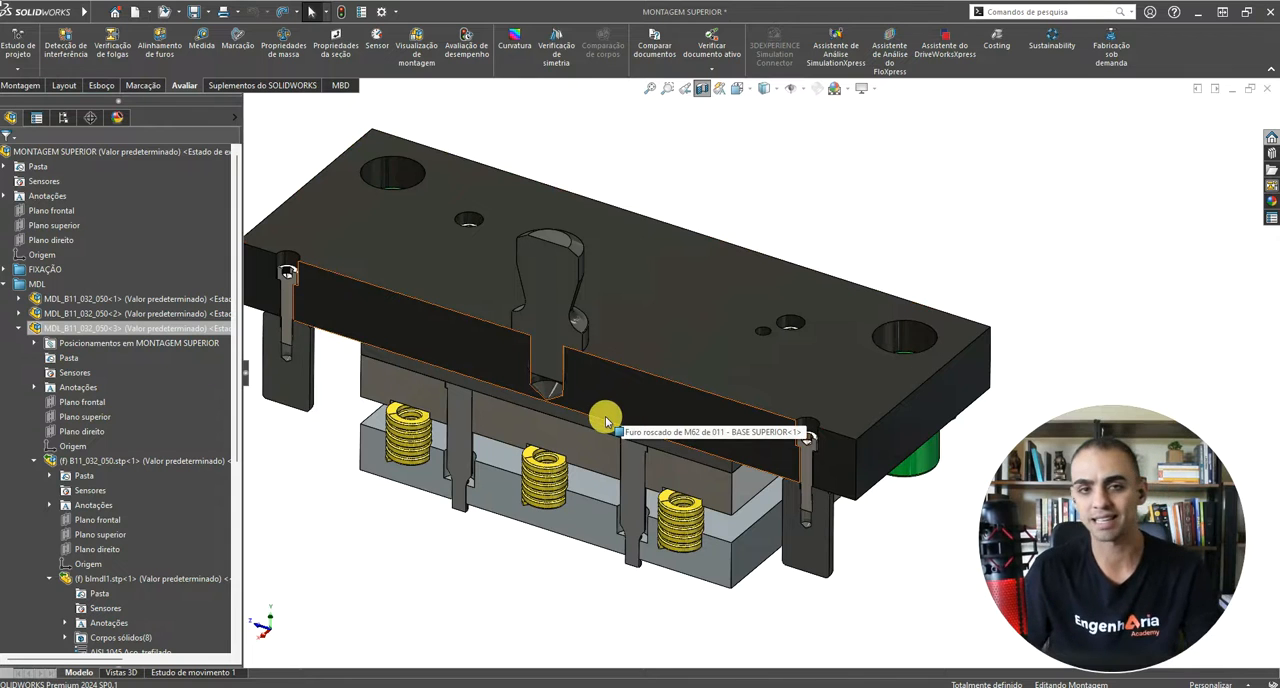
scroll(648, 415, "up", 4)
scroll(750, 357, "down", 2)
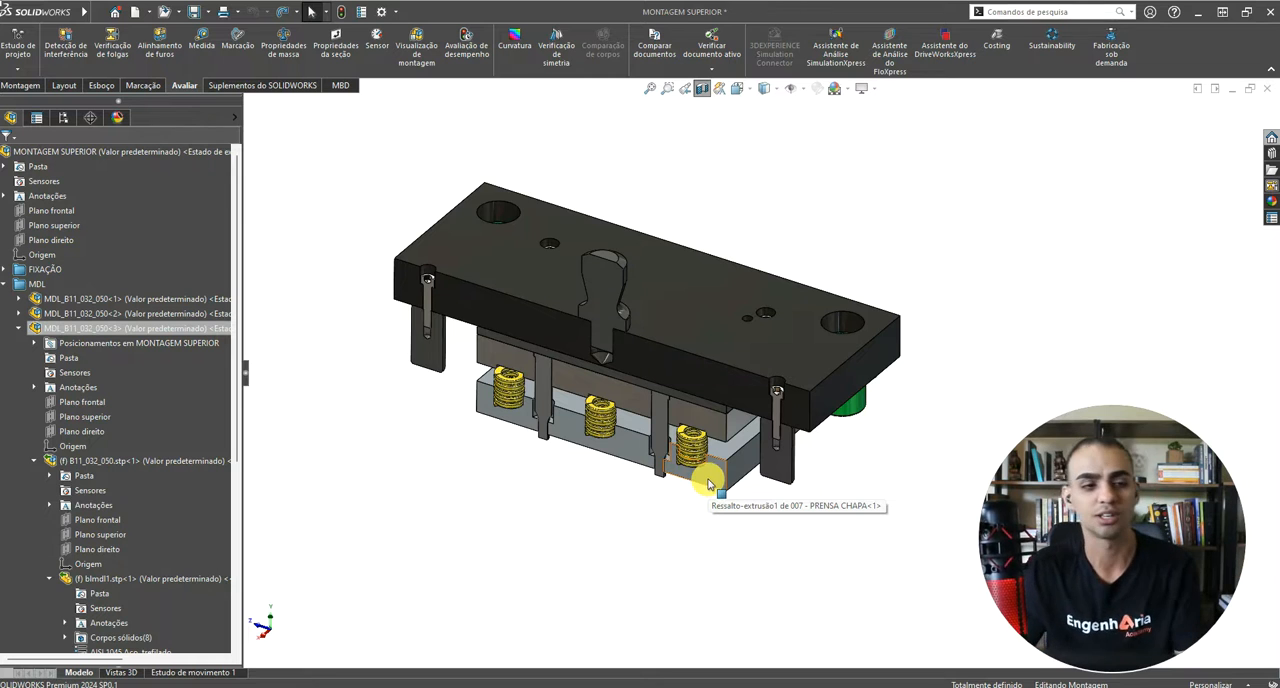
Step: Collapse MDL_B11_032_050<3> in the tree, turn the section view off and reopen its settings
left_click(19, 328)
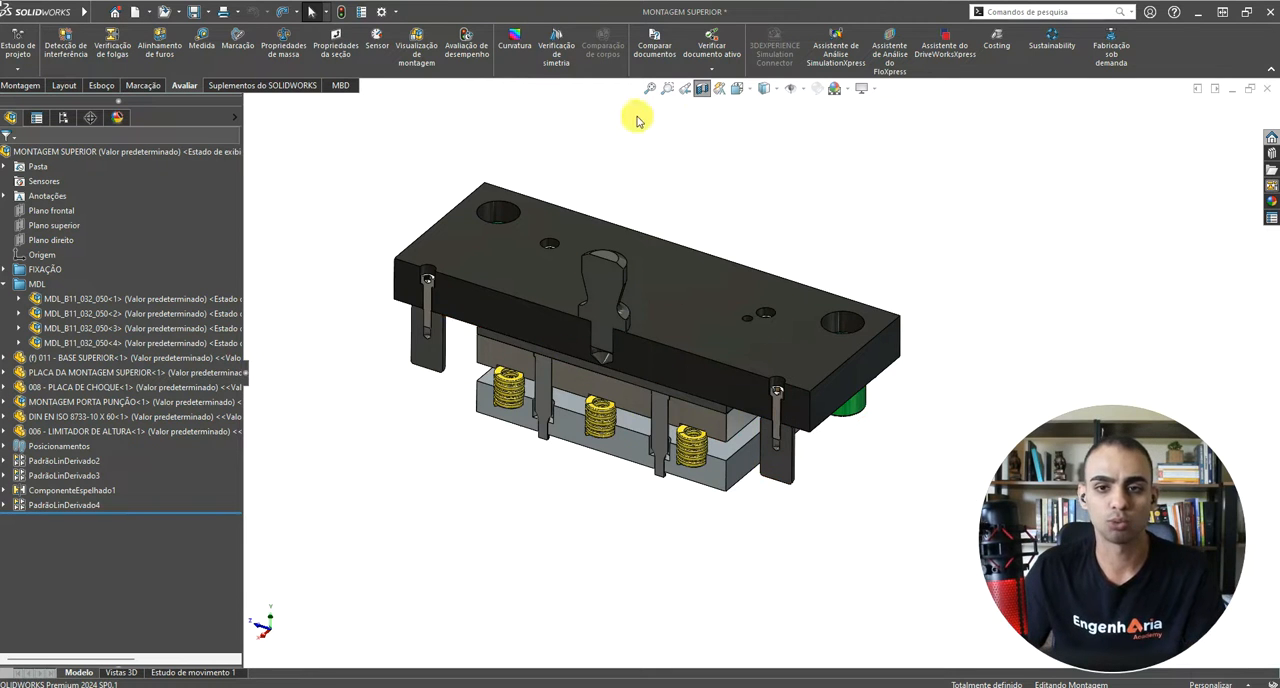
left_click(703, 90)
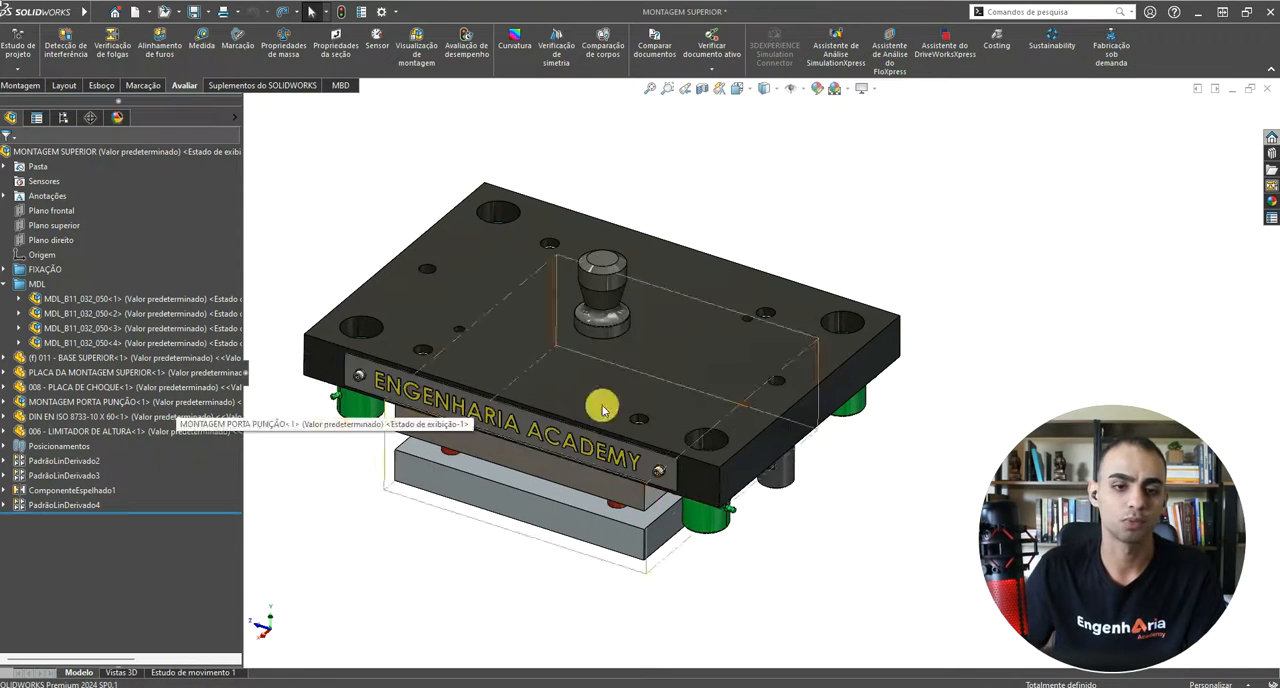
left_click(705, 90)
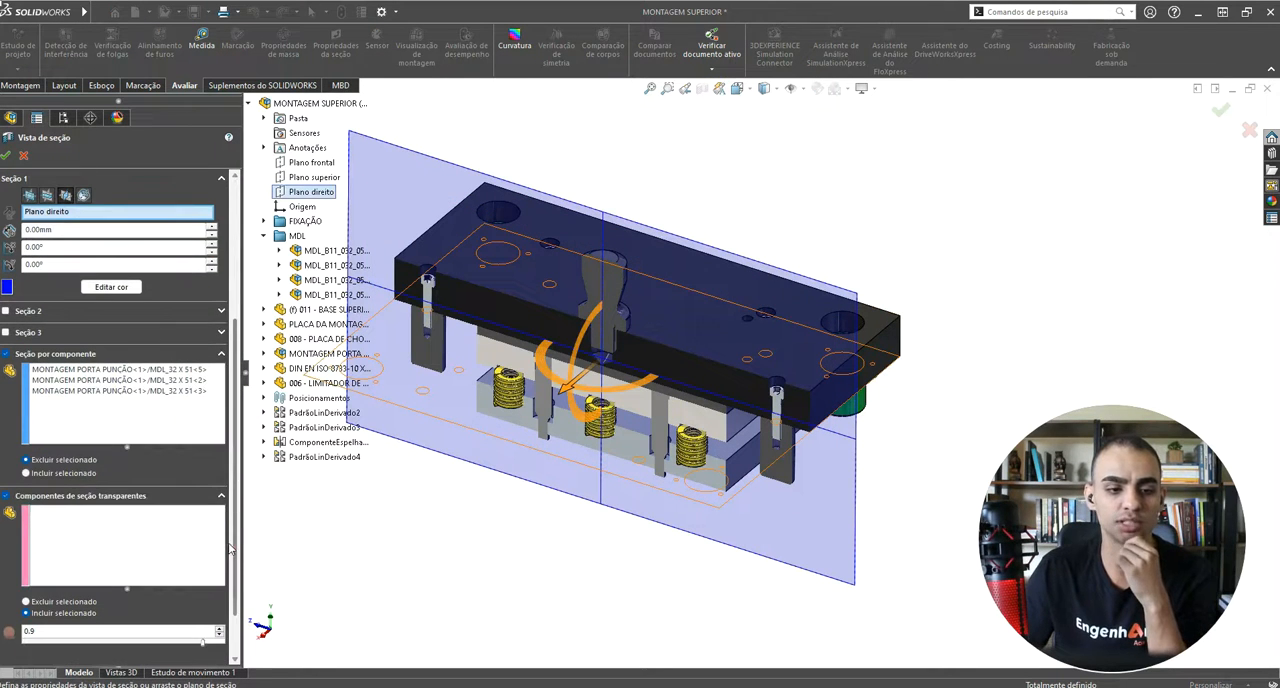
Step: Add MDL_B11_032_050<1>, MDL_B11_032_050<2> and PLACA DA MONTAGEM SUPERIOR<1> as included transparent section components and accept the section view
left_click(81, 516)
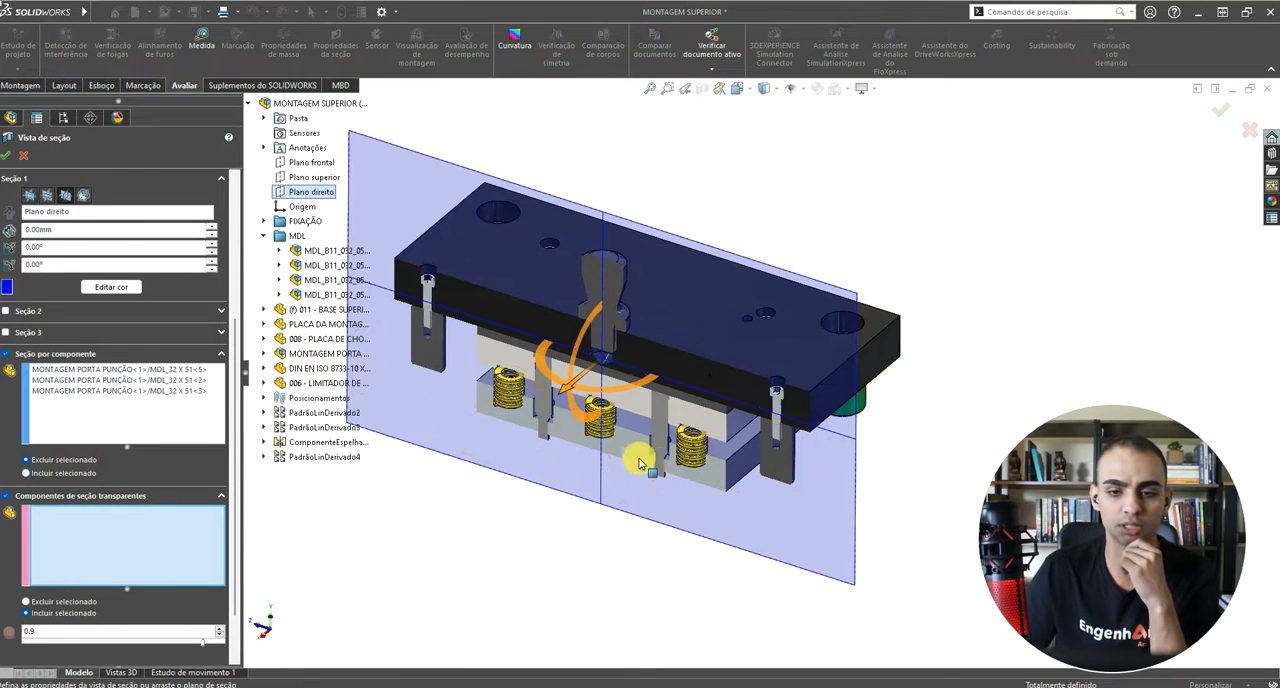
middle_click_drag(566, 339, 498, 410)
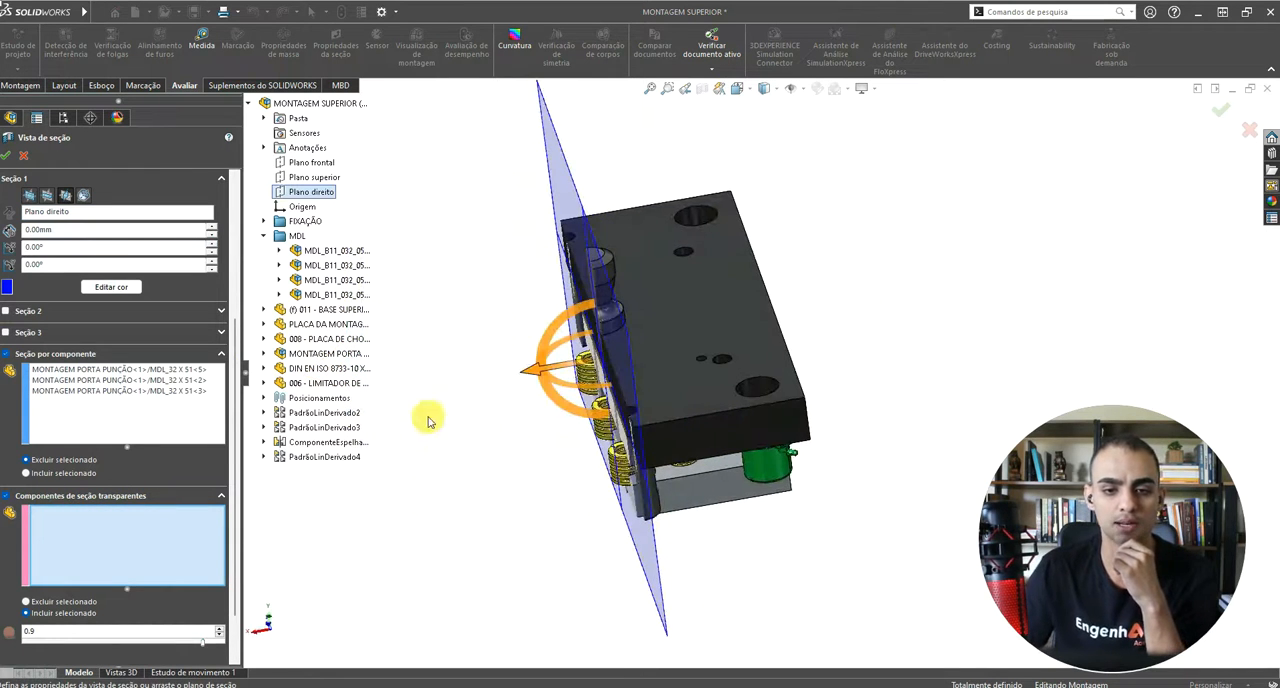
left_click(312, 252)
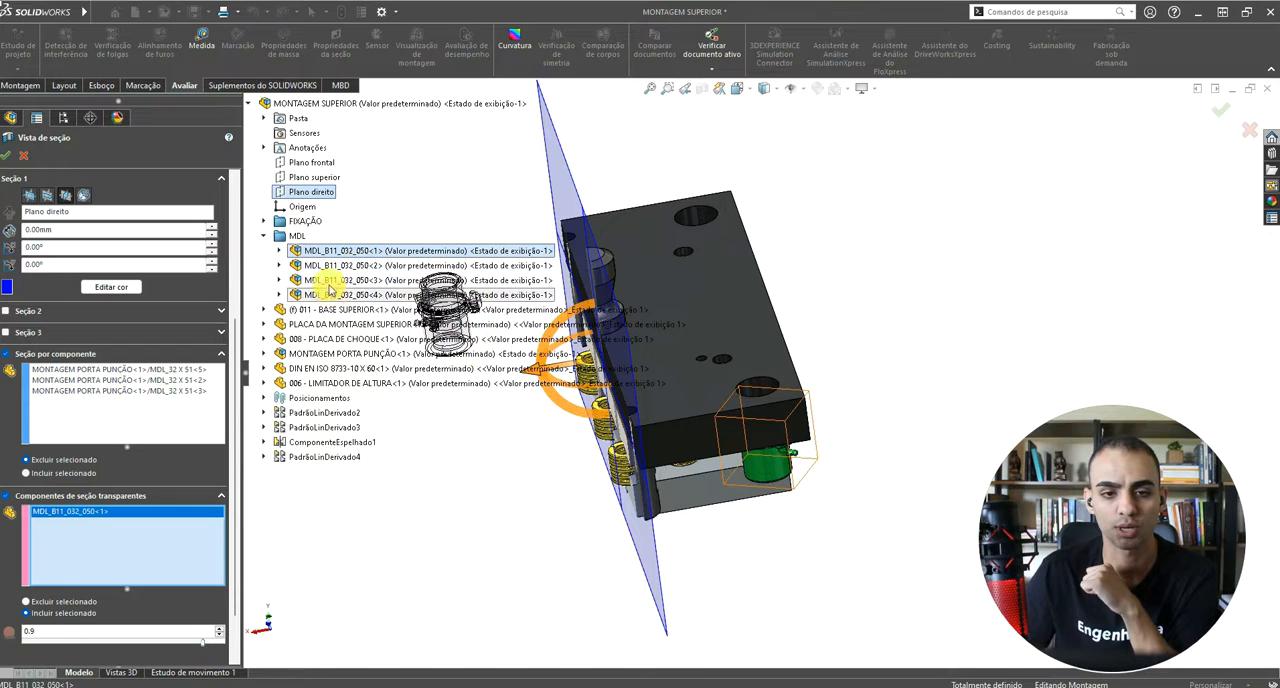
left_click(325, 266)
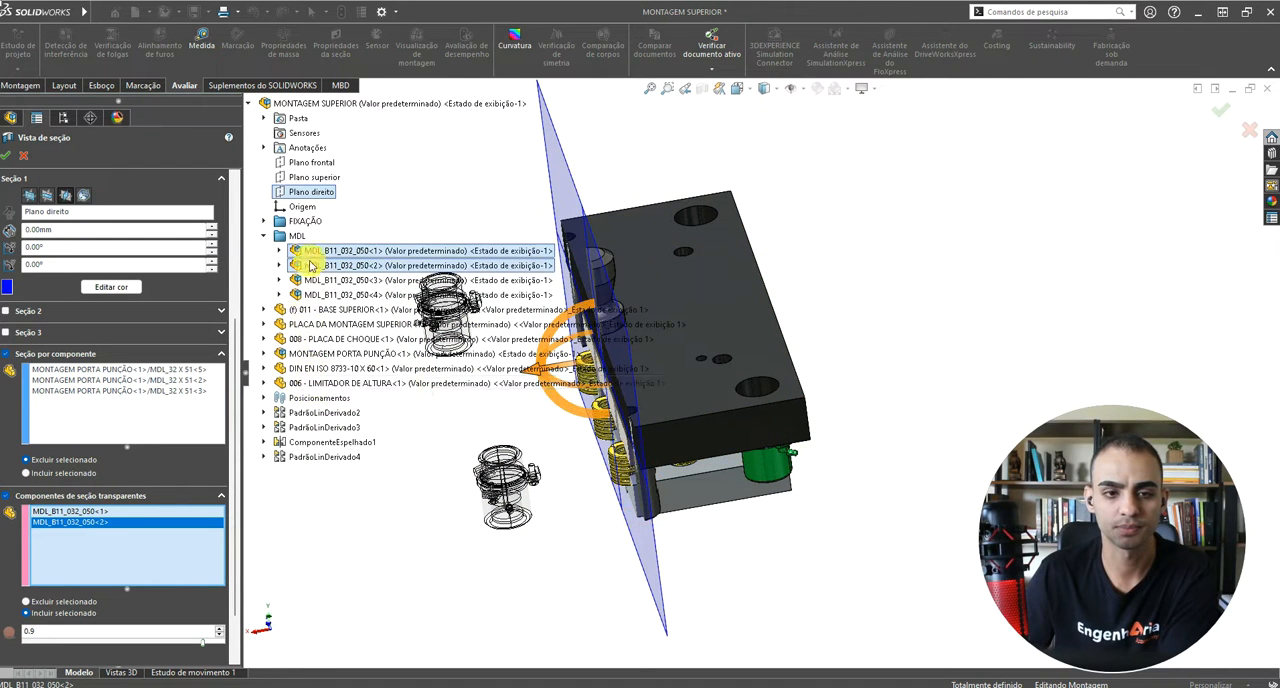
left_click(344, 327)
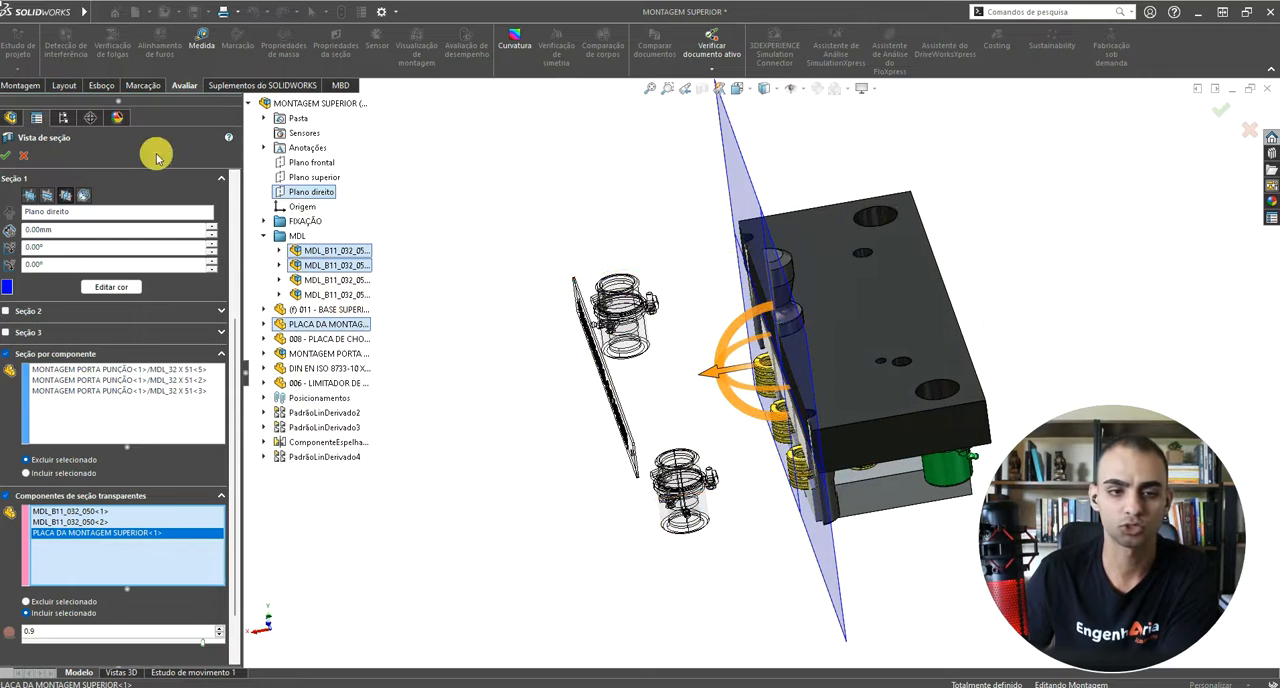
left_click(7, 155)
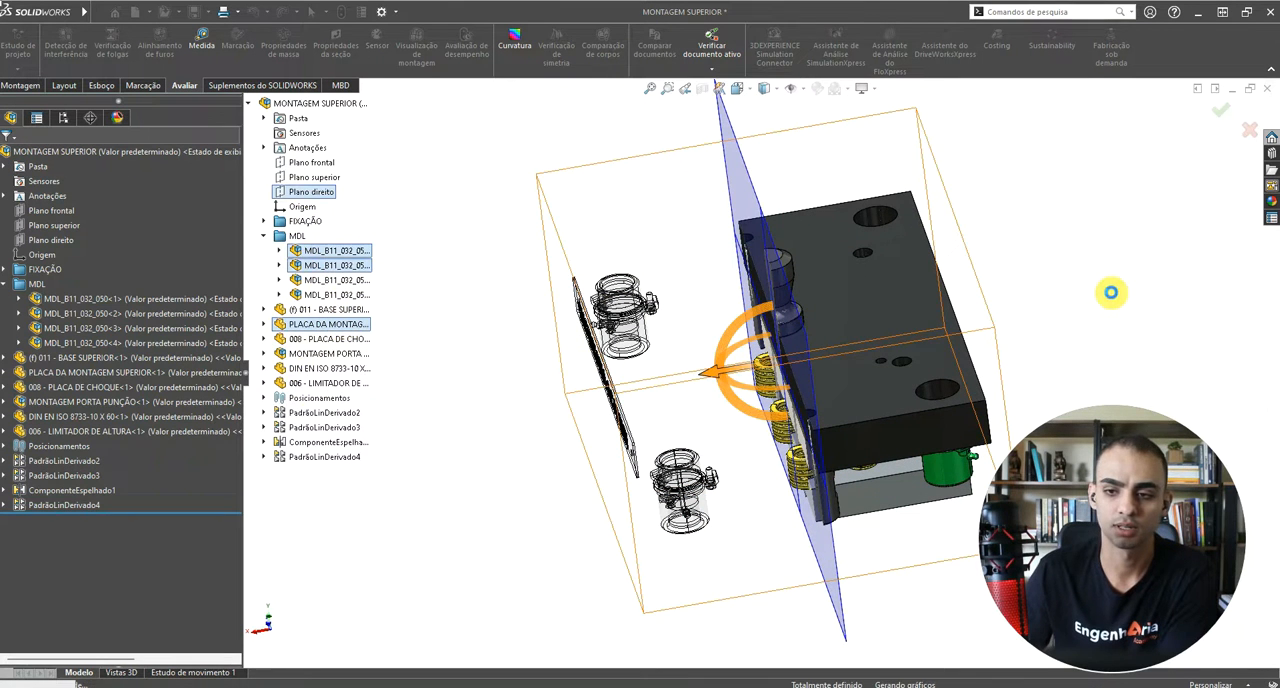
Step: Examine the transparent nameplate and the two transparent MDL_B11_032_050 components up close and from the opposite side
scroll(715, 340, "down", 3)
middle_click_drag(710, 335, 834, 417)
scroll(812, 418, "down", 3)
scroll(812, 415, "up", 5)
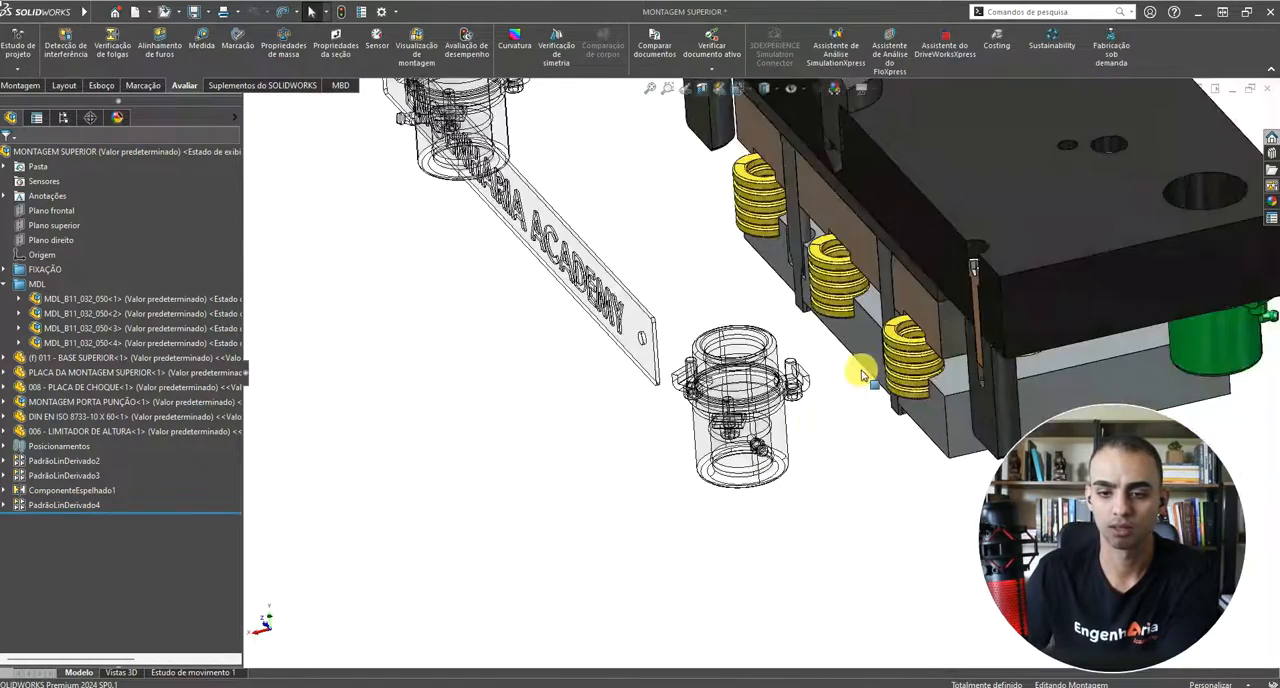
middle_click_drag(863, 366, 436, 424)
scroll(436, 424, "up", 3)
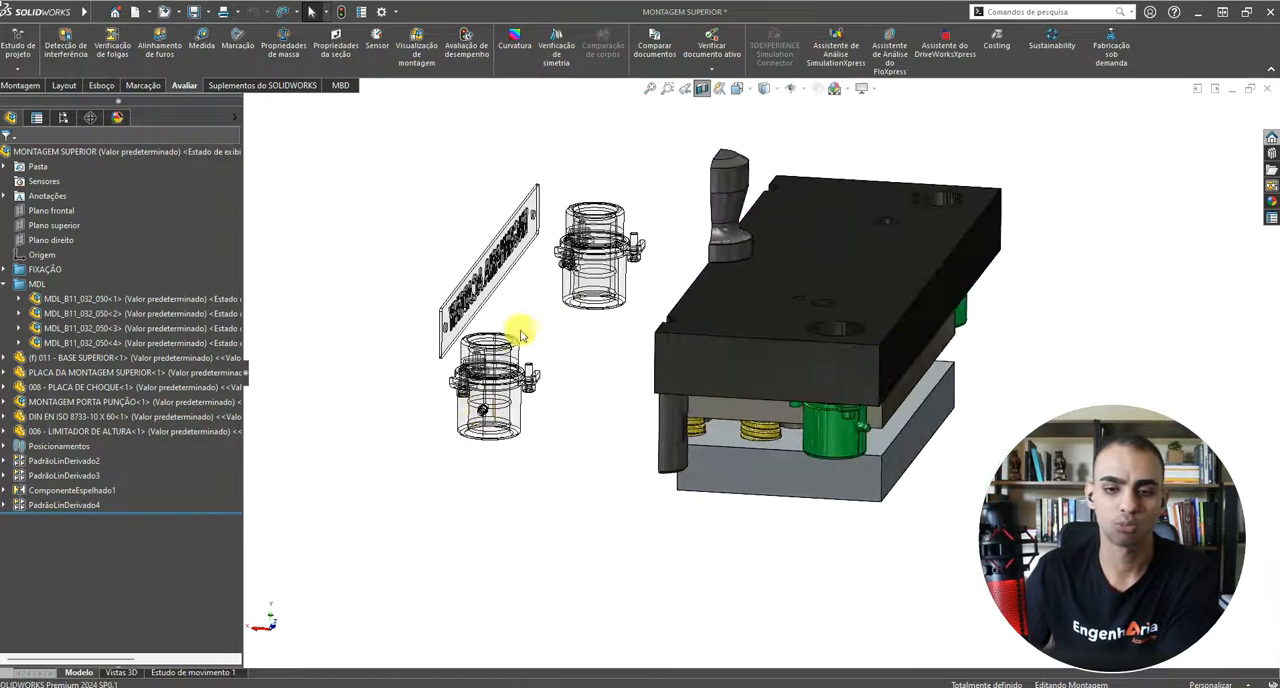
scroll(549, 286, "down", 1)
left_click_drag(481, 332, 379, 528)
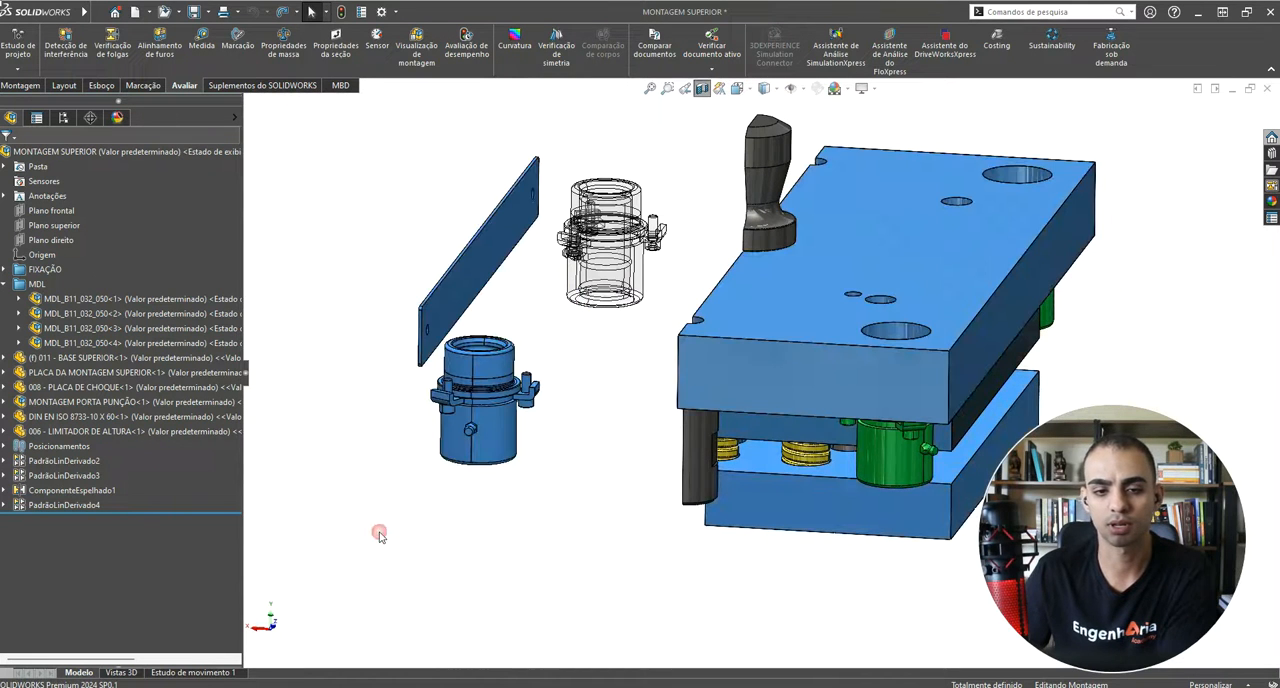
left_click(571, 519)
scroll(630, 500, "down", 2)
scroll(649, 468, "up", 2)
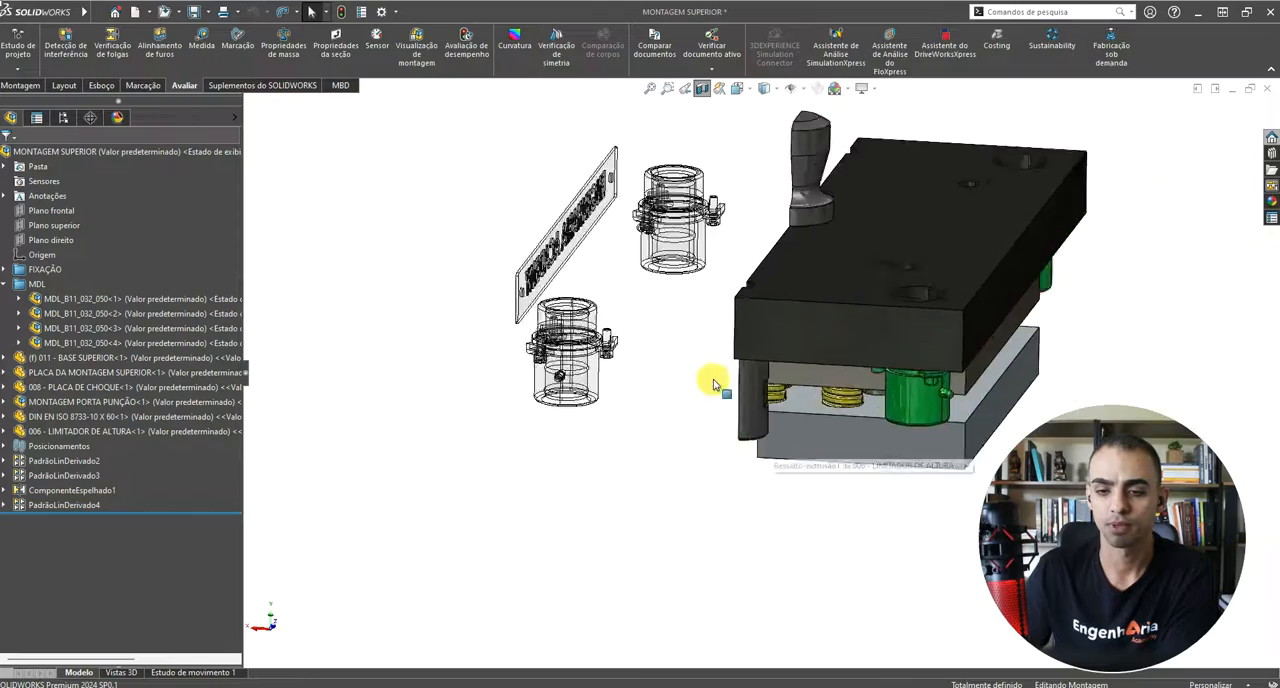
Step: Compare the transparent components with the uncut springs and the cut plates of the sectioned assembly
mouse_move(711, 374)
middle_mouse_down()
mouse_move(640, 400)
mouse_move(686, 383)
mouse_move(771, 245)
mouse_move(735, 368)
middle_mouse_up()
scroll(686, 383, "down", 3)
scroll(660, 340, "up", 5)
scroll(735, 368, "down", 5)
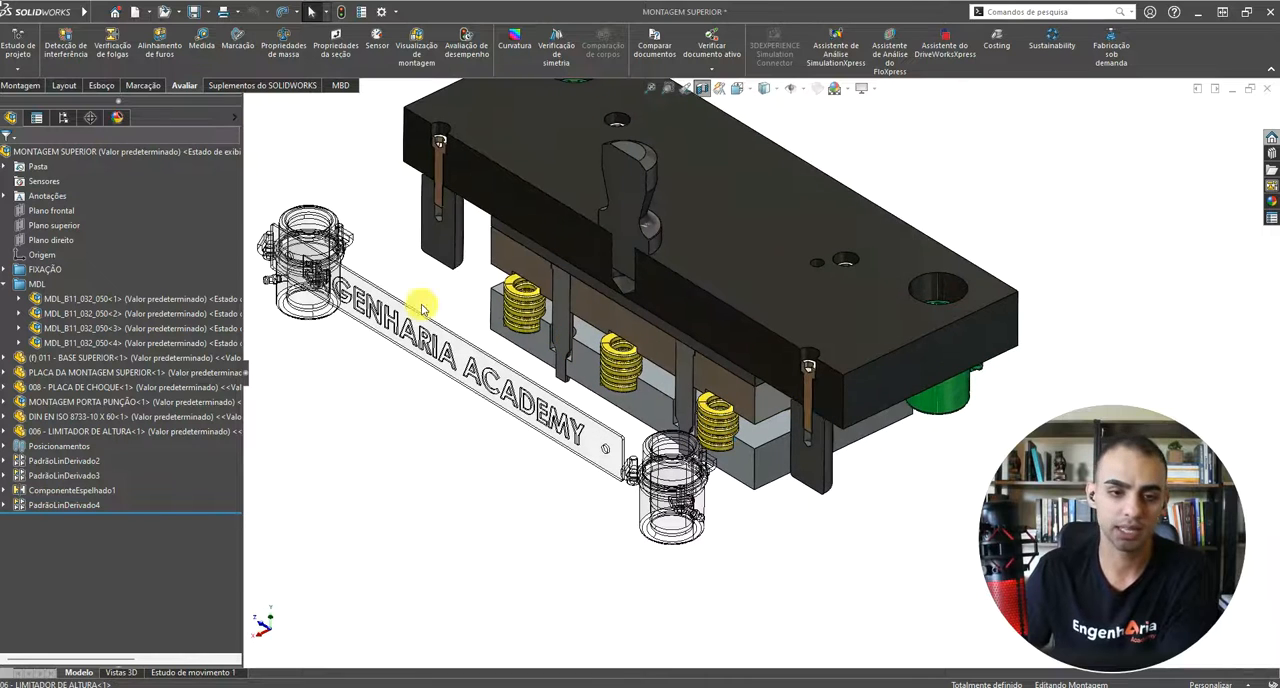
scroll(700, 410, "up", 5)
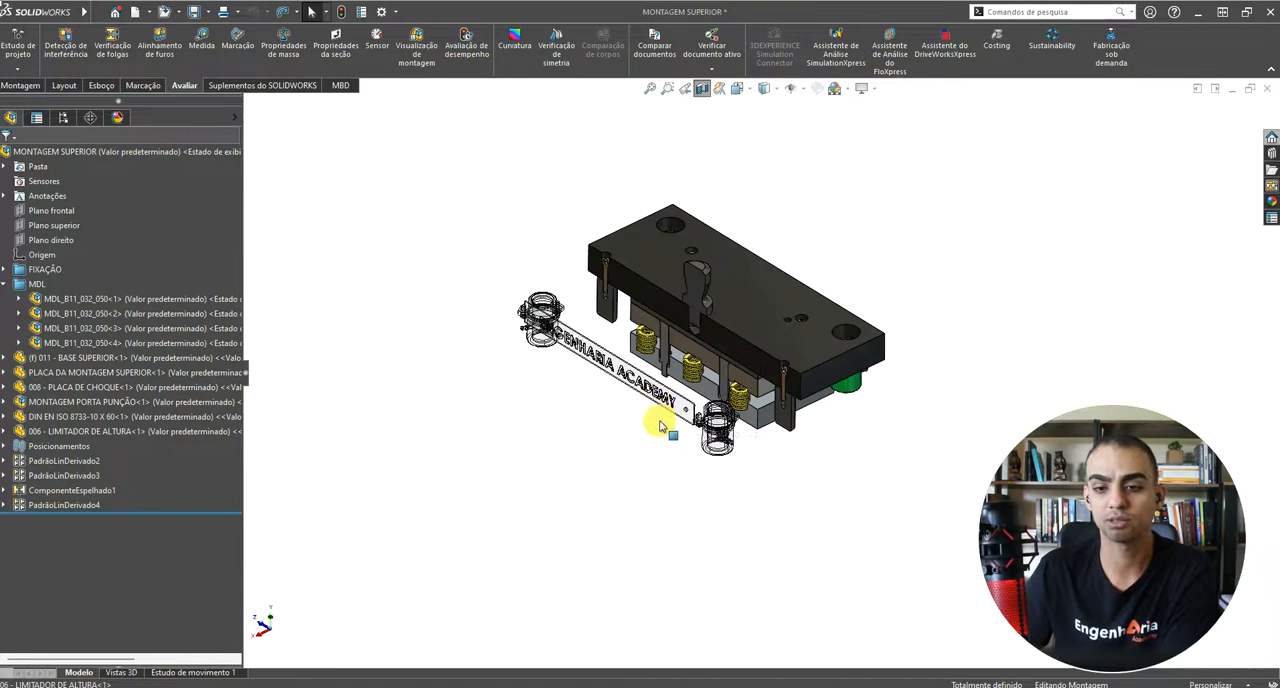
scroll(740, 334, "down", 3)
middle_click_drag(716, 358, 700, 400)
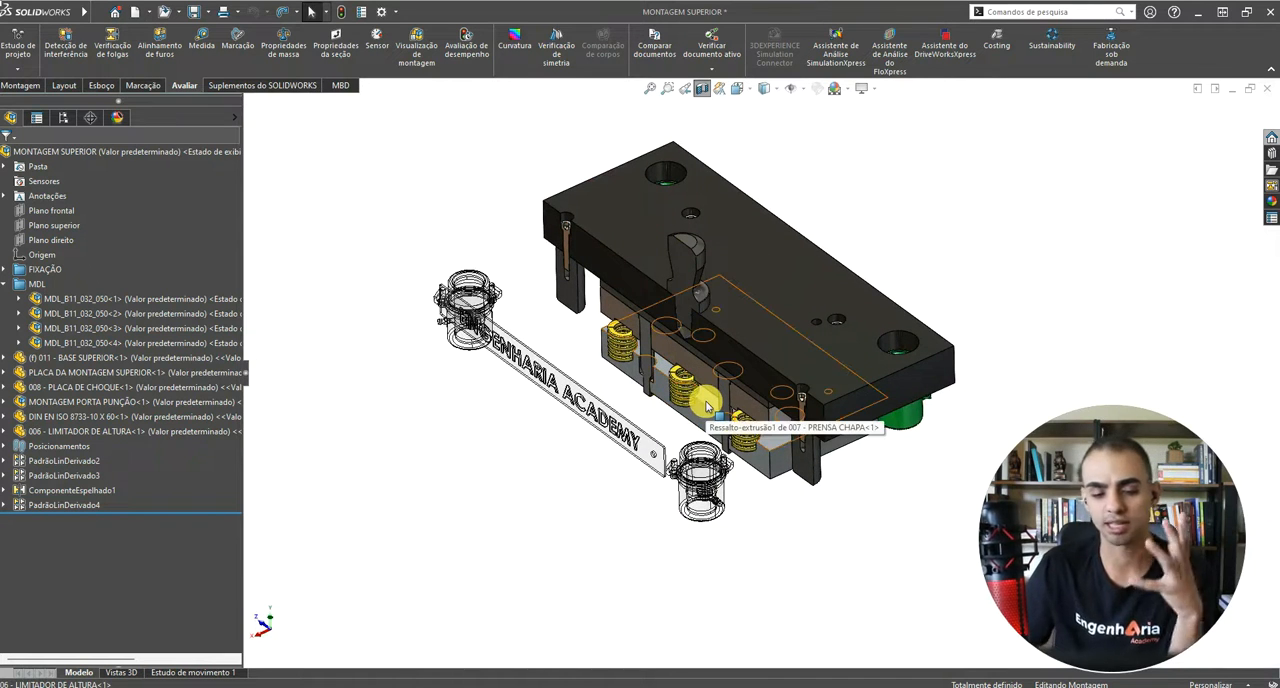
scroll(703, 404, "down", 5)
scroll(697, 406, "down", 2)
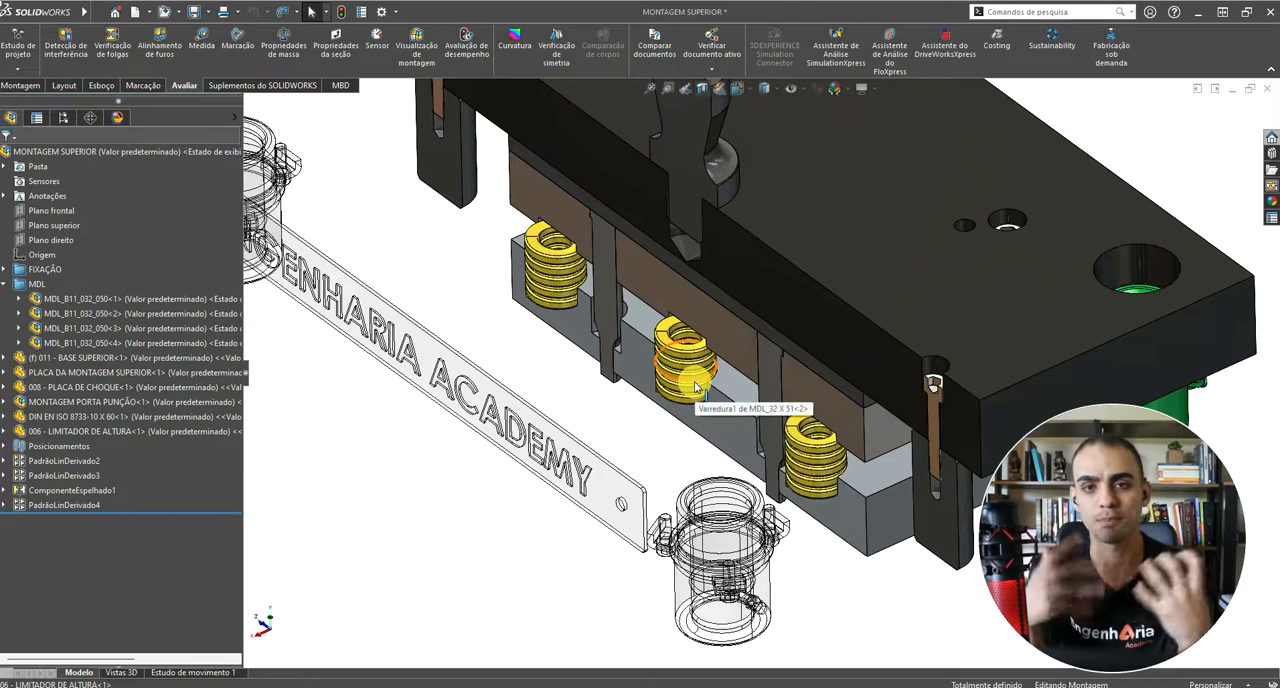
scroll(729, 365, "up", 4)
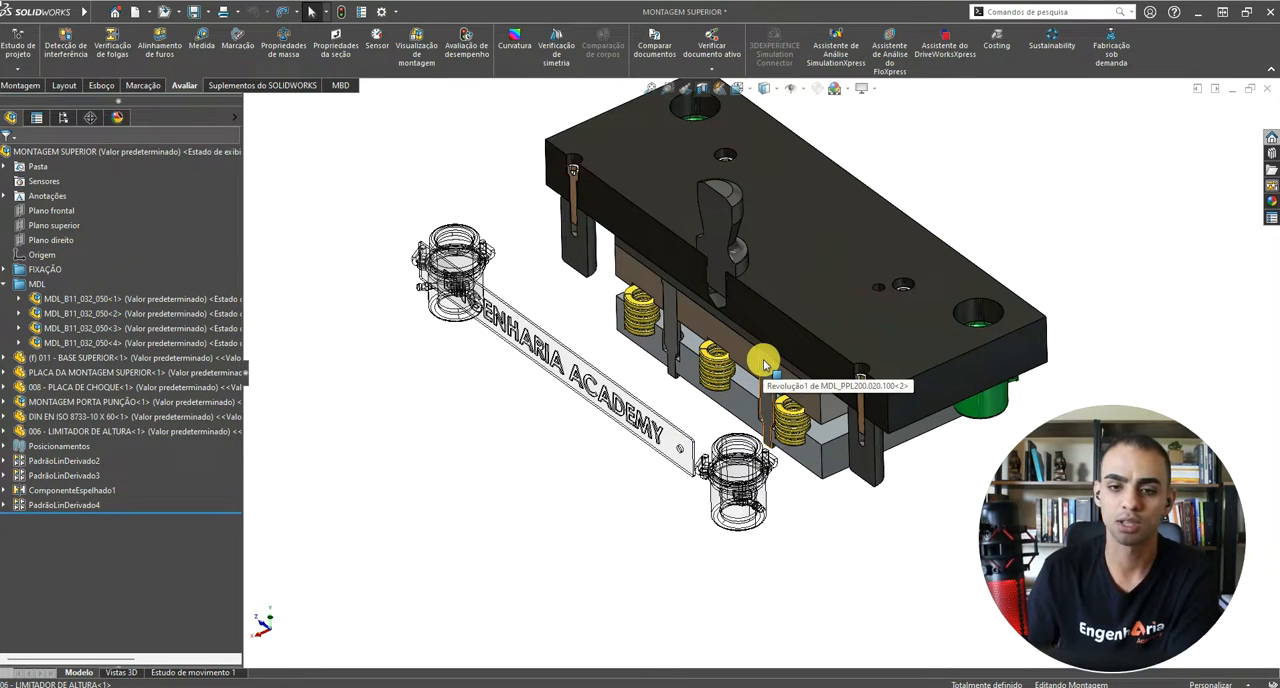
Step: Collapse the MDL folder in the tree and turn the section view off
left_click(6, 284)
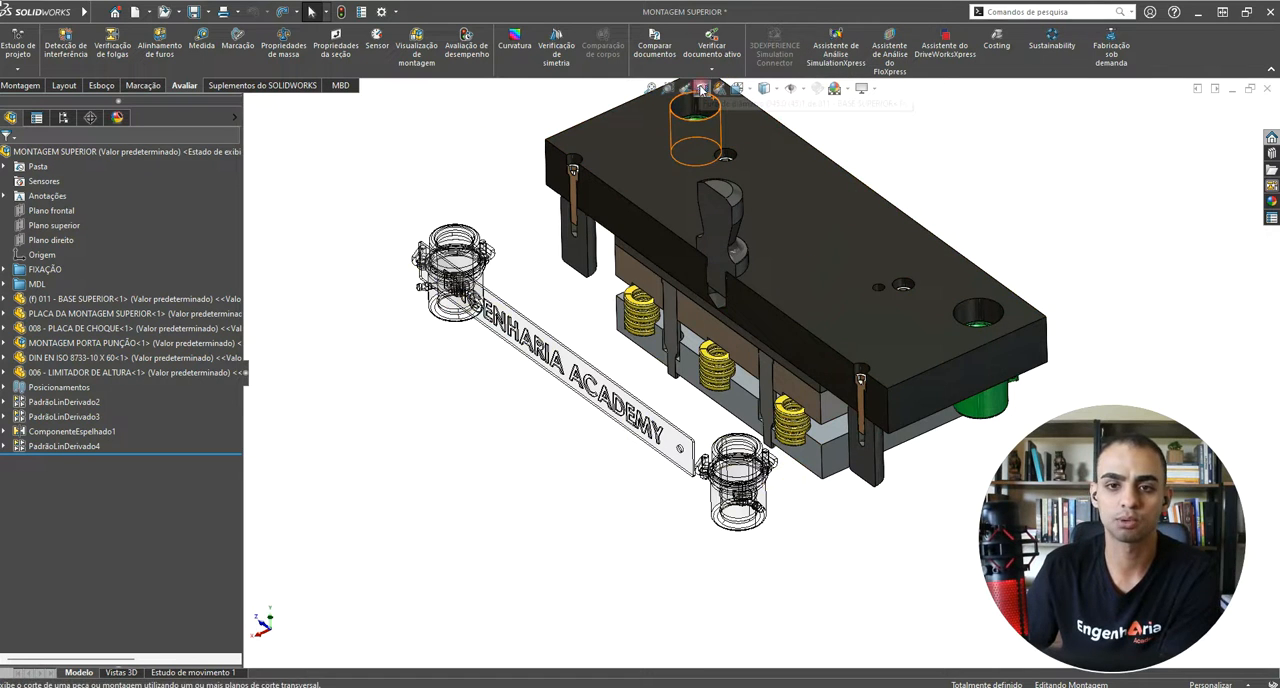
left_click(688, 88)
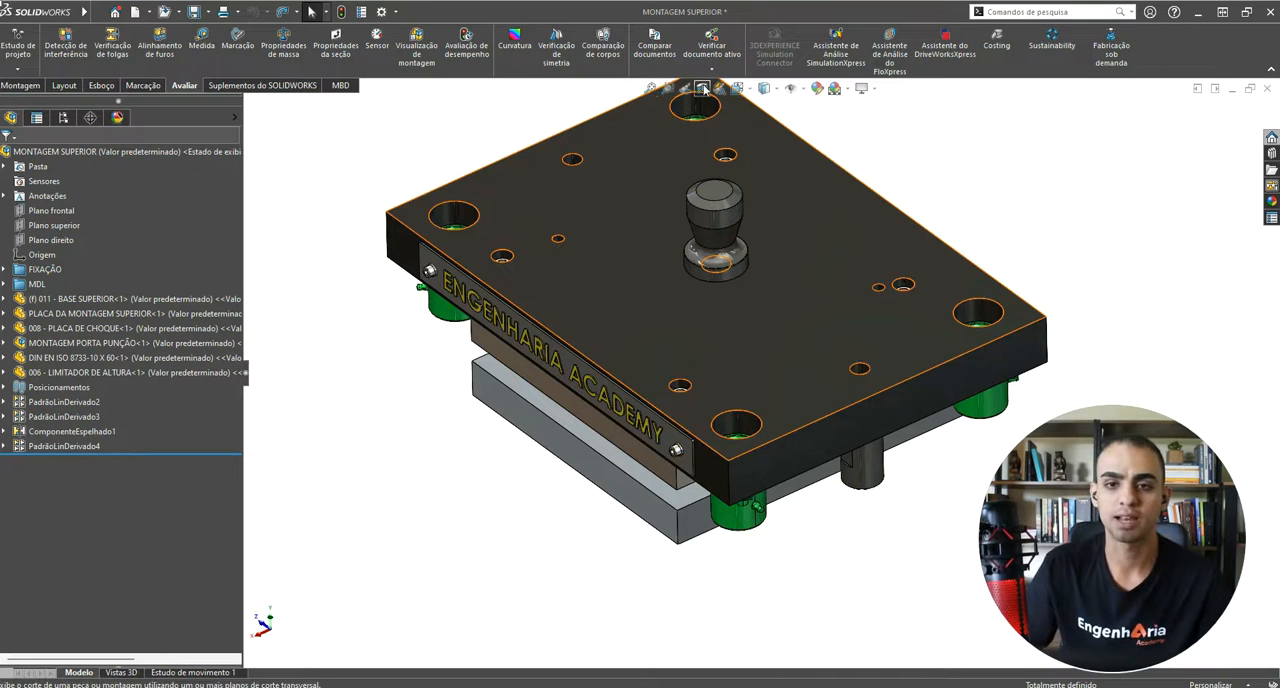
scroll(632, 444, "up", 1)
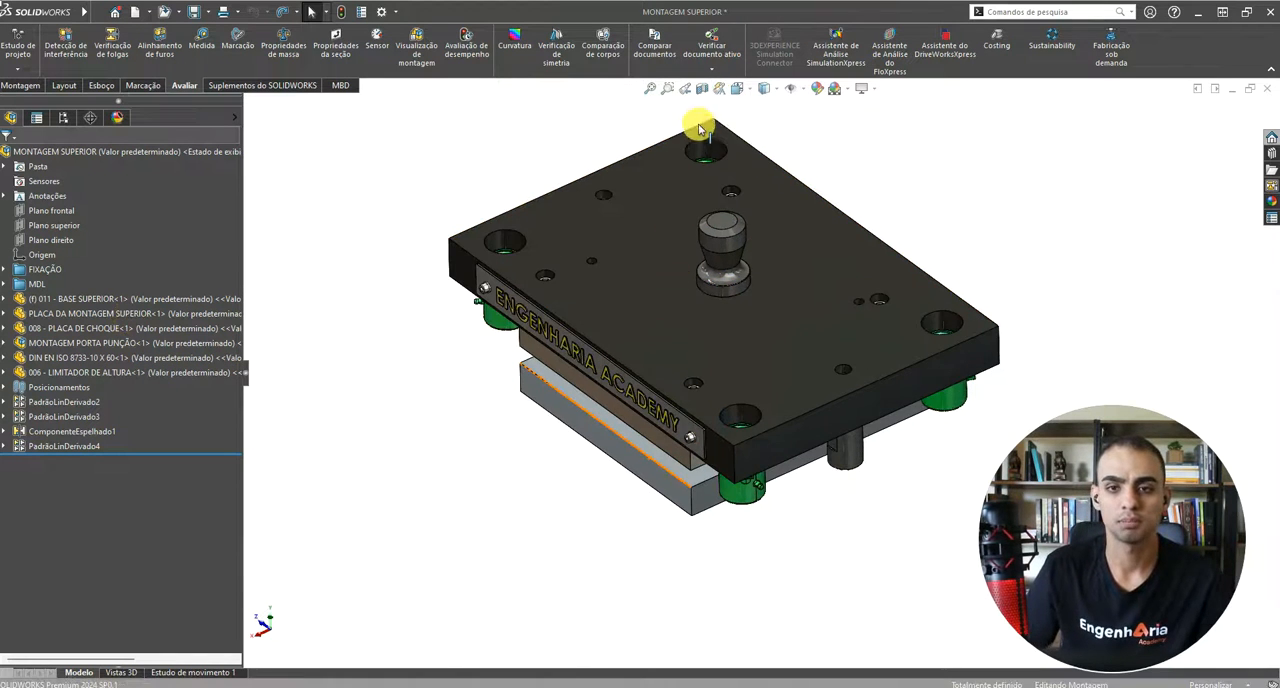
Step: Reopen the section view settings and switch section 1 to the plane on axis type (Plano sobre eixo)
left_click(703, 91)
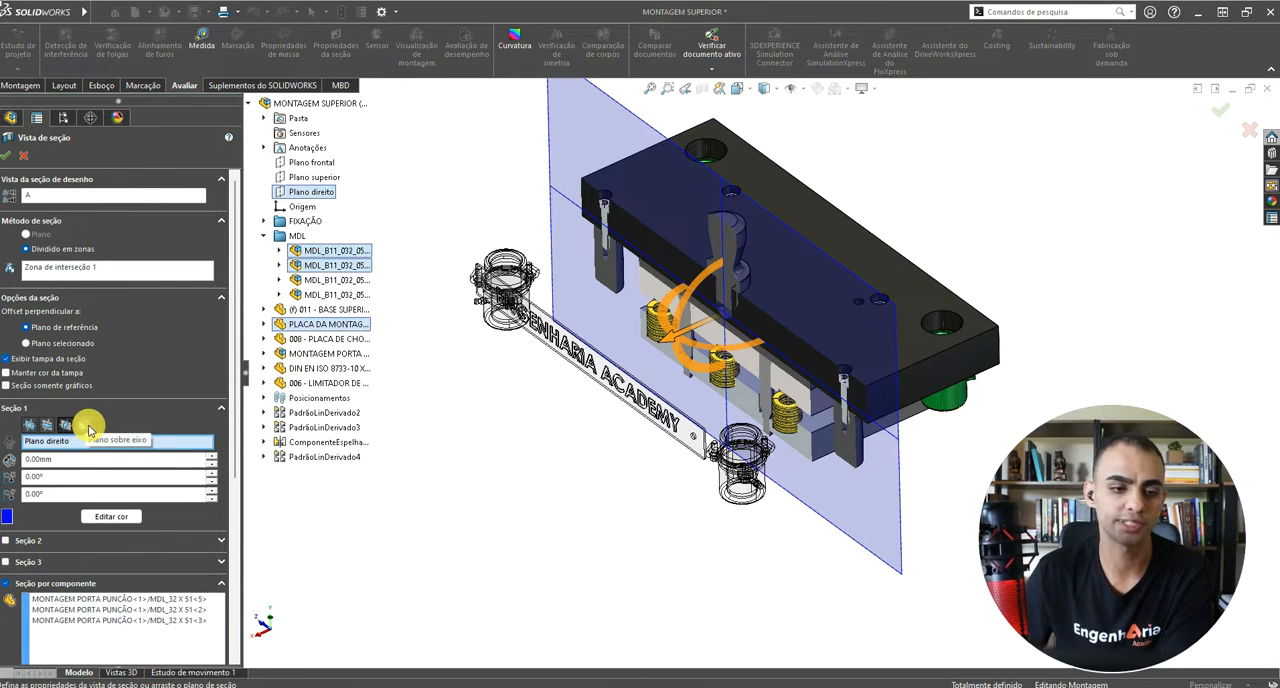
left_click(85, 425)
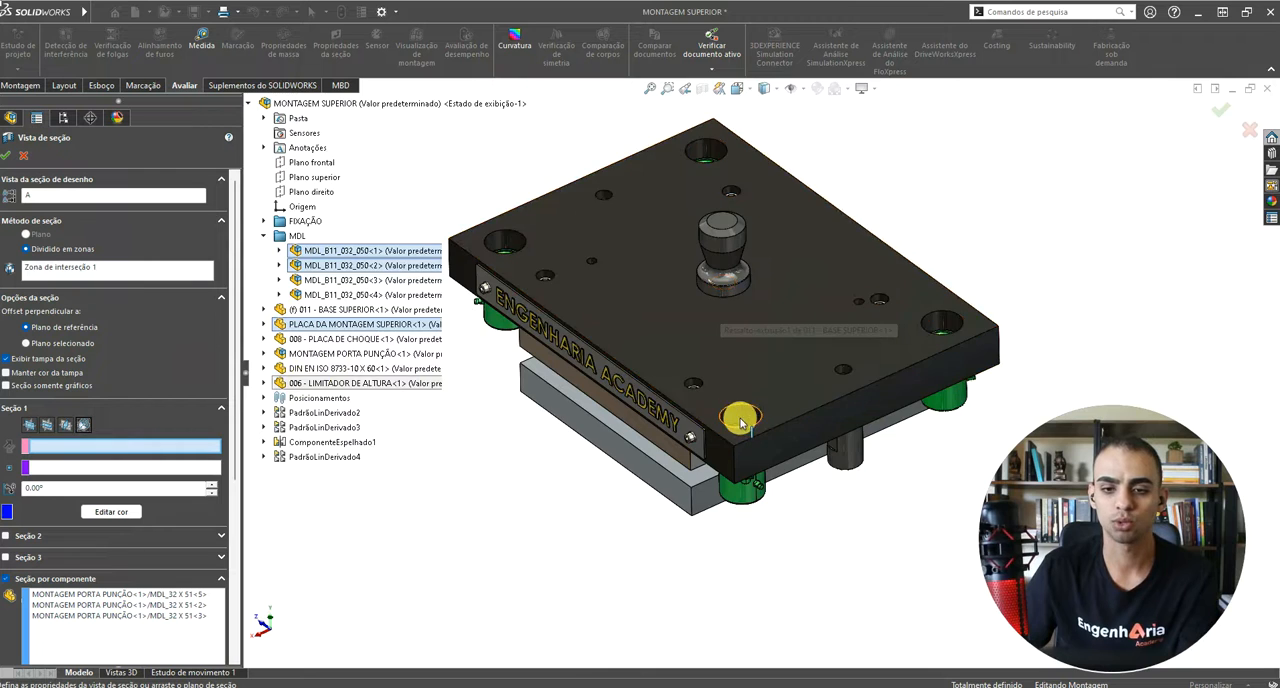
scroll(740, 420, "down", 5)
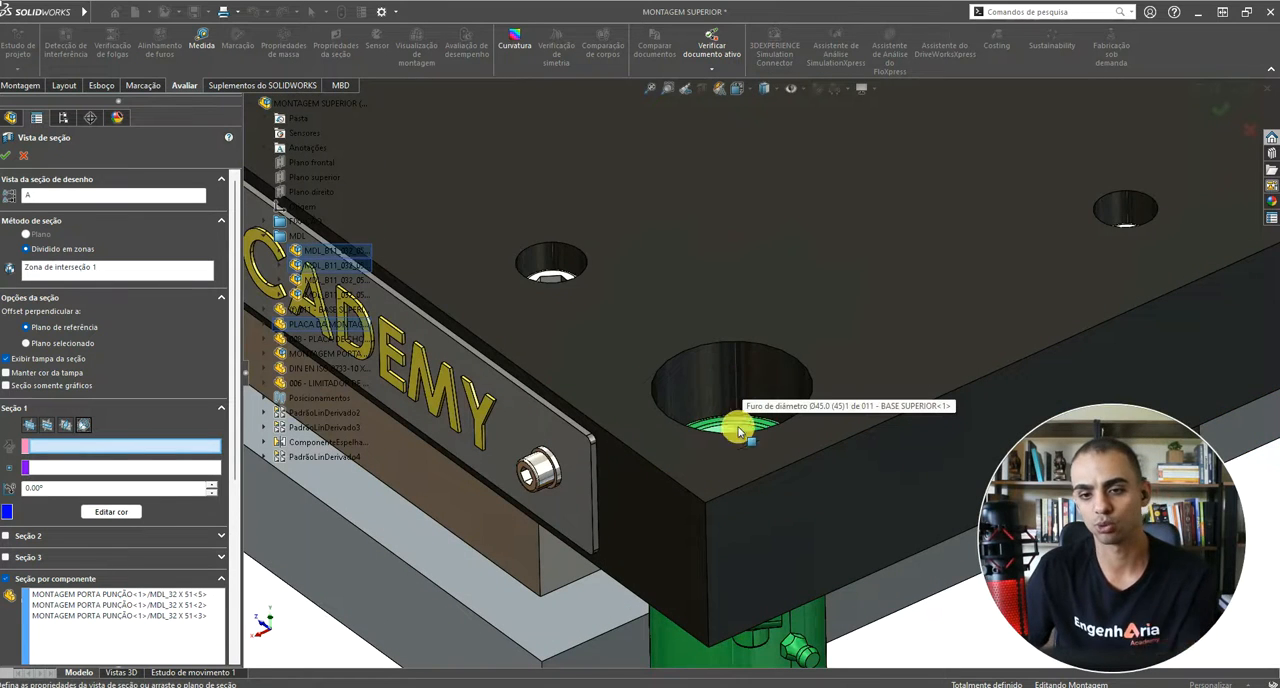
scroll(623, 509, "up", 5)
scroll(767, 382, "down", 4)
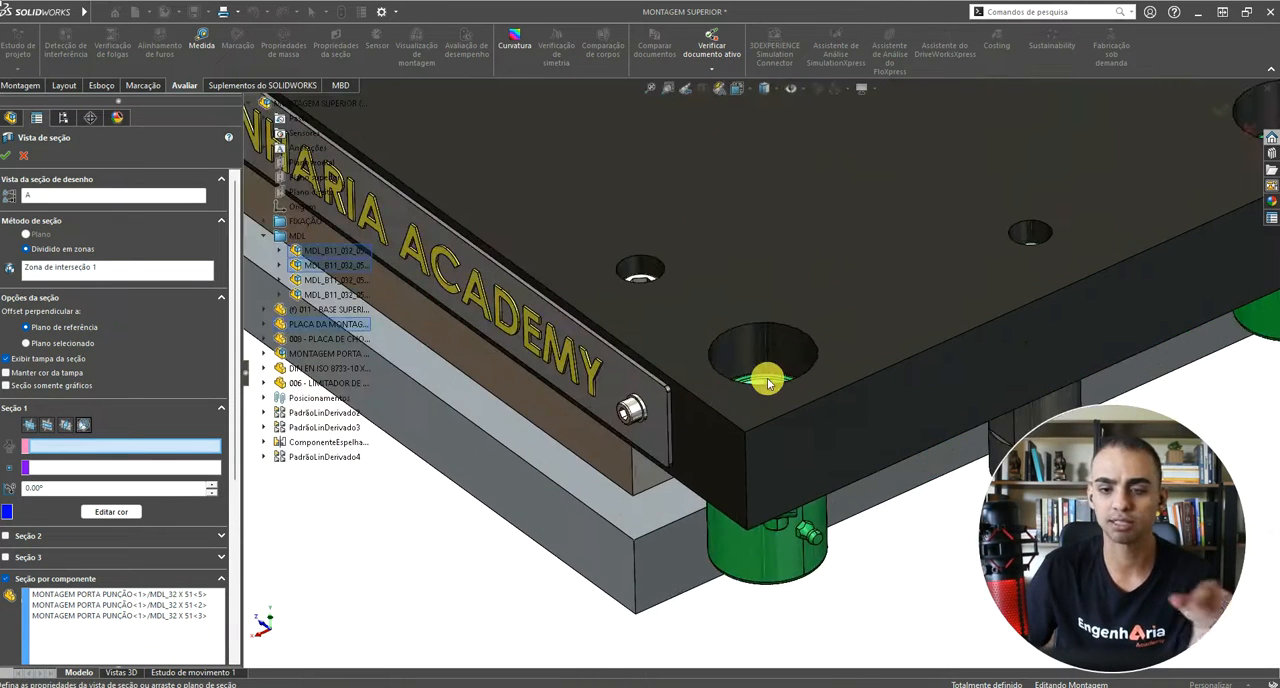
scroll(766, 375, "up", 5)
scroll(748, 290, "down", 2)
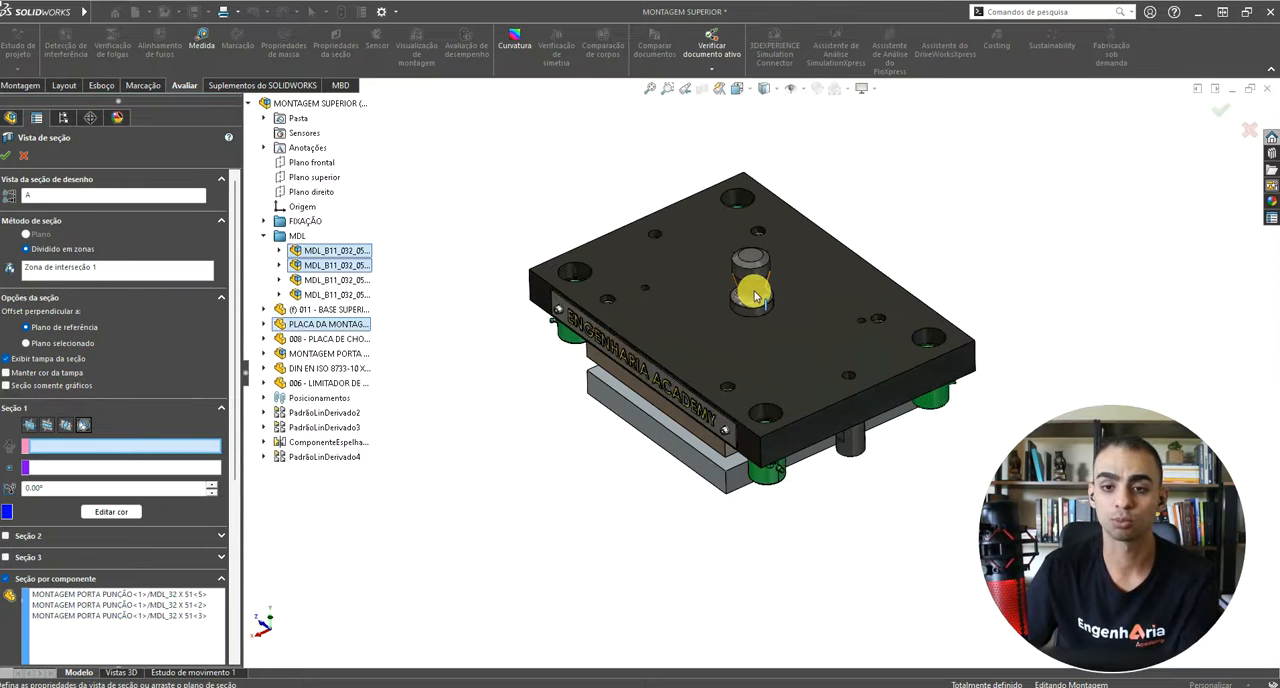
Step: Show the reference axes and the temporary axes of the assembly
left_click(800, 89)
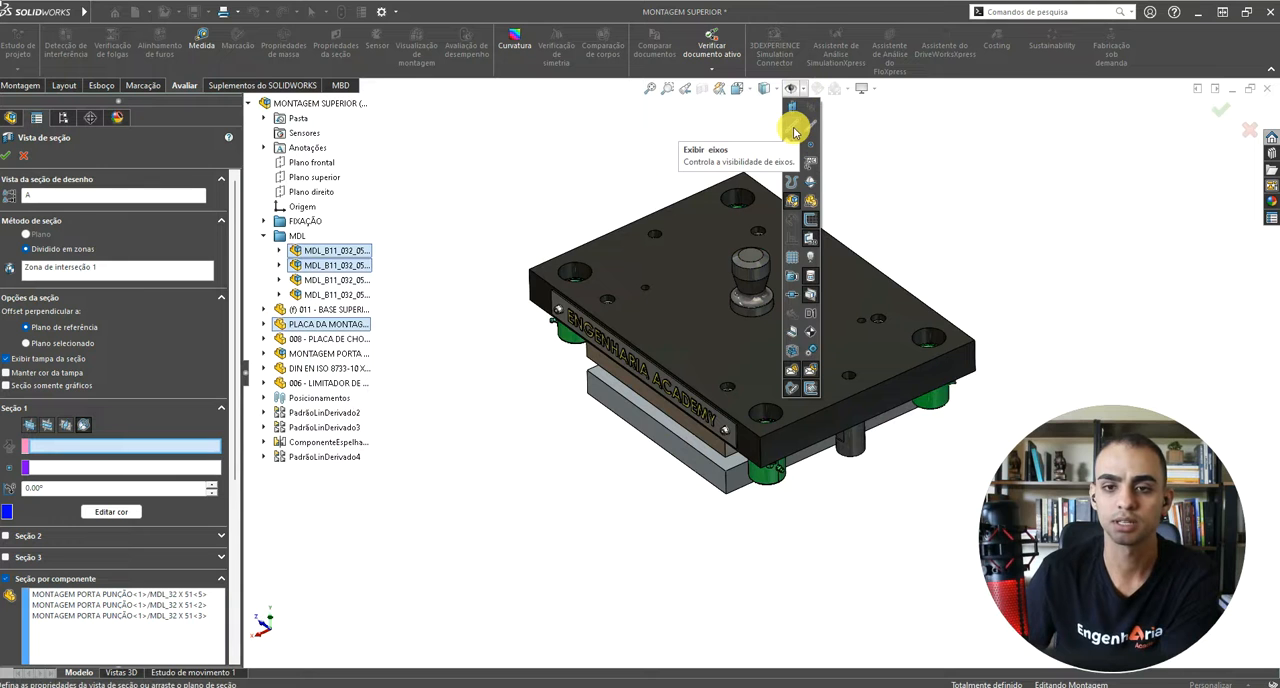
left_click(794, 129)
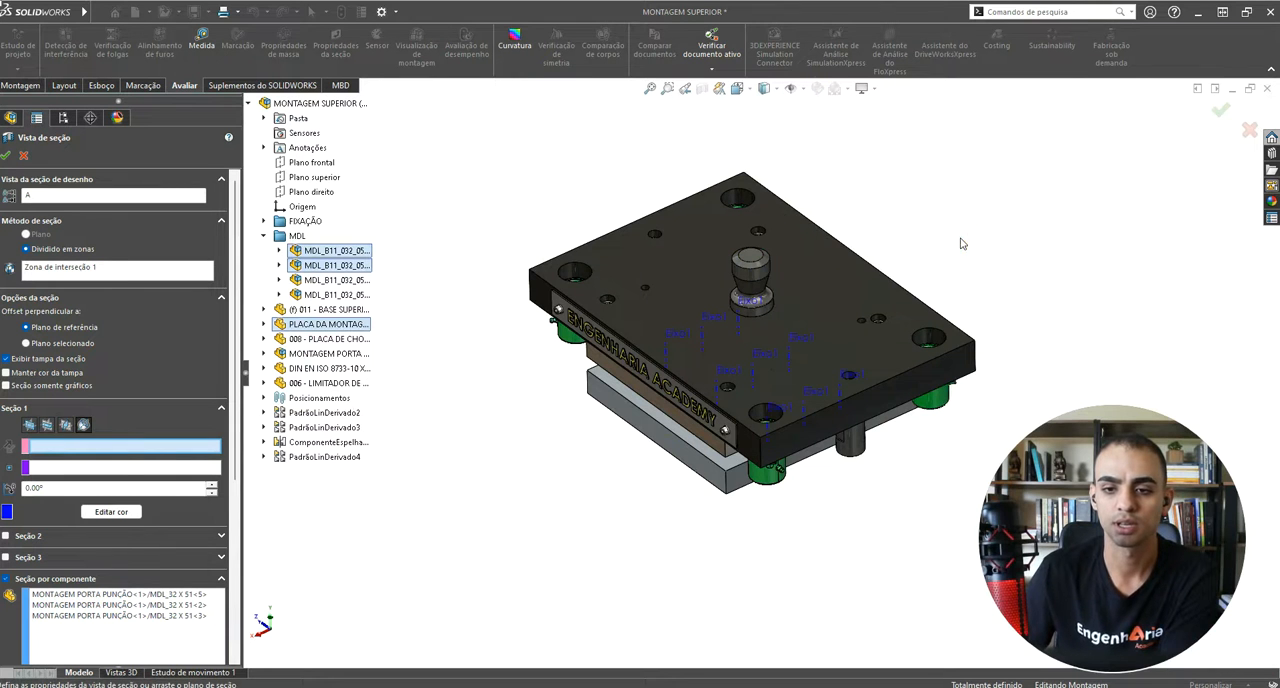
middle_click_drag(960, 242, 860, 64)
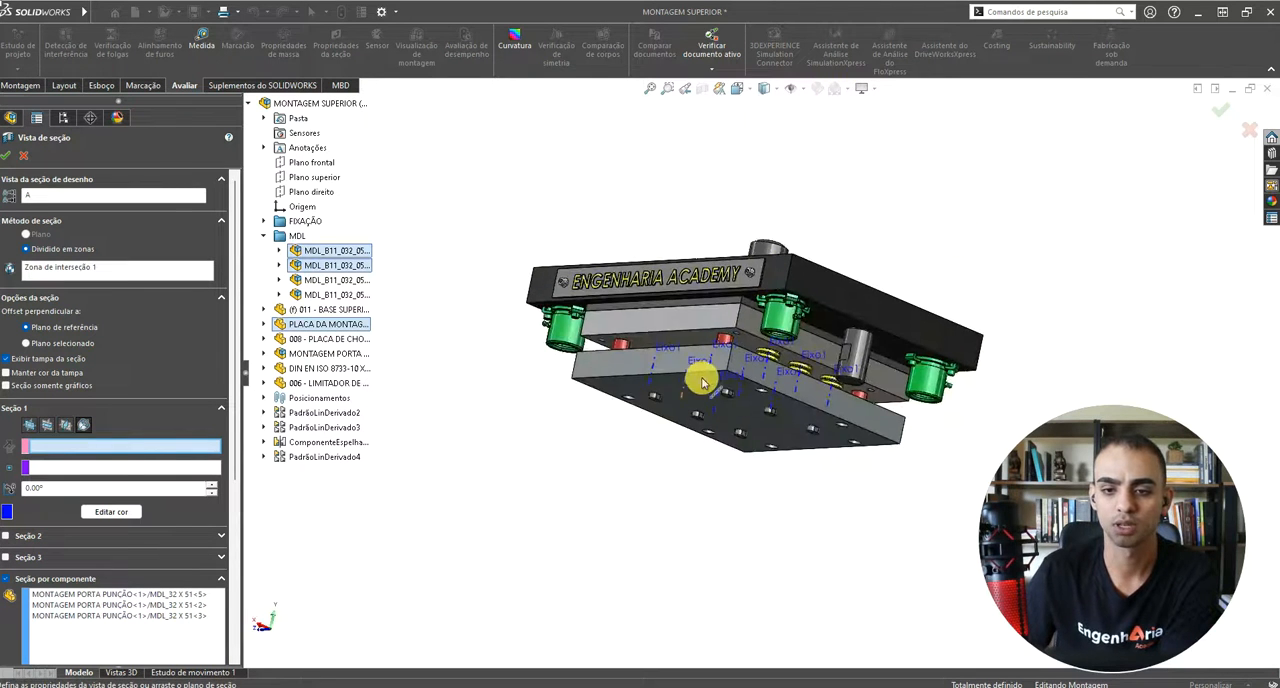
middle_click_drag(703, 379, 705, 514)
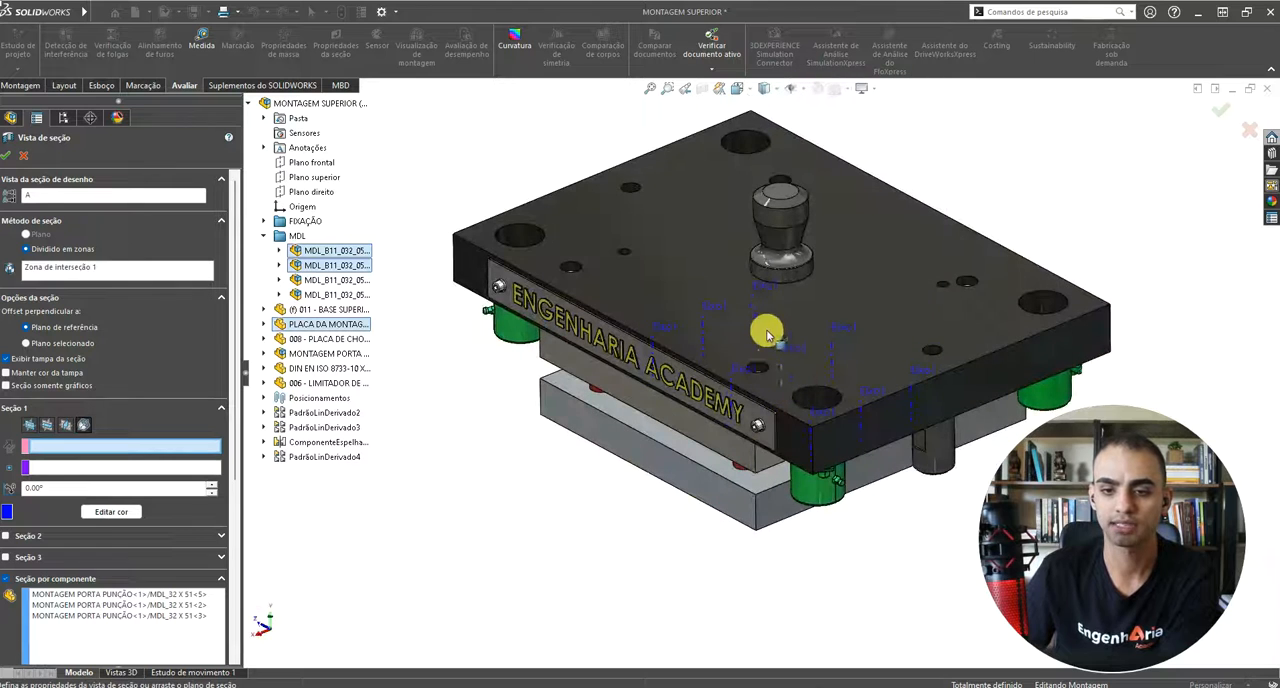
left_click(792, 89)
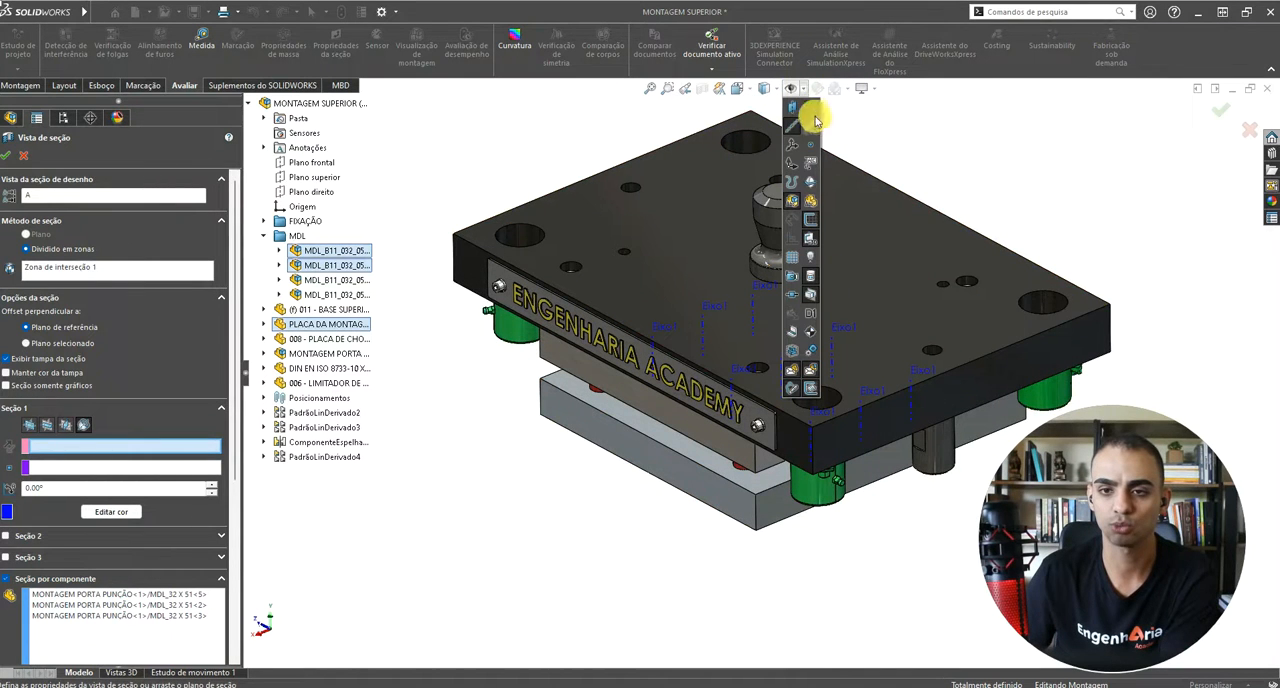
left_click(811, 129)
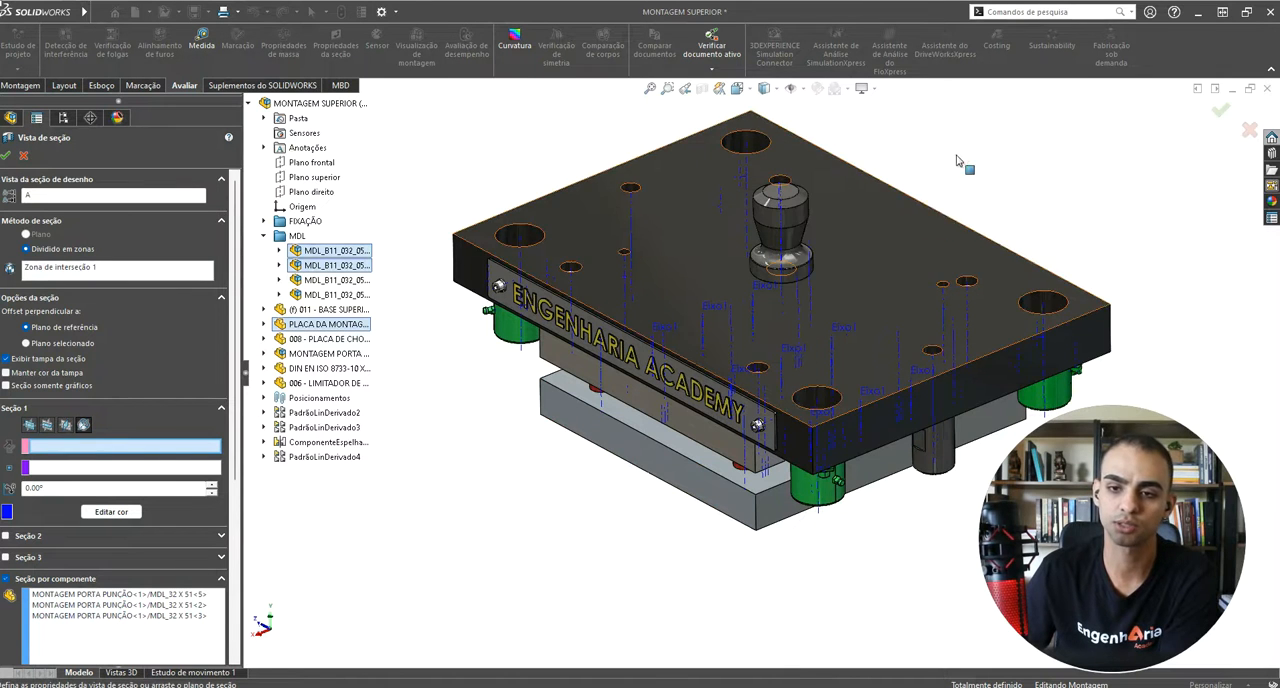
middle_click_drag(940, 158, 743, 171)
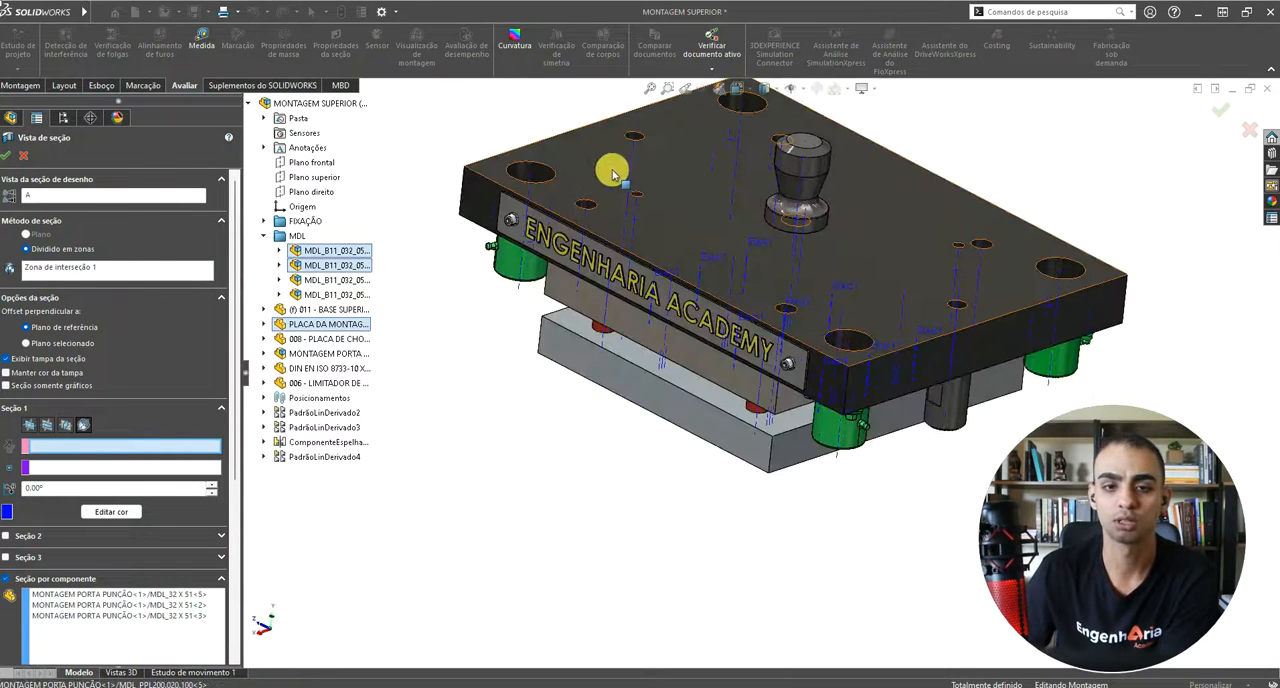
Step: Set the axis of the ESPIGA shank as the axis of the section 1 plane
scroll(737, 180, "down", 6)
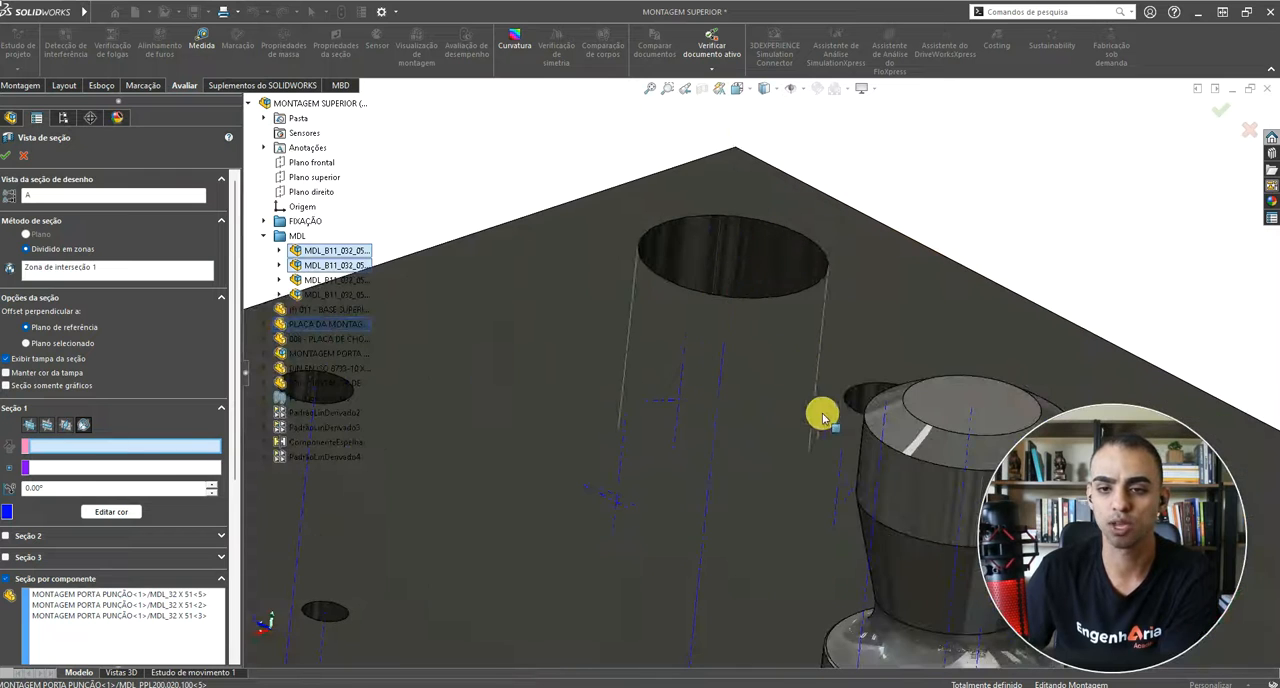
scroll(829, 523, "up", 4)
scroll(775, 467, "down", 2)
scroll(775, 467, "down", 3)
middle_click_drag(775, 467, 770, 560)
scroll(831, 403, "up", 4)
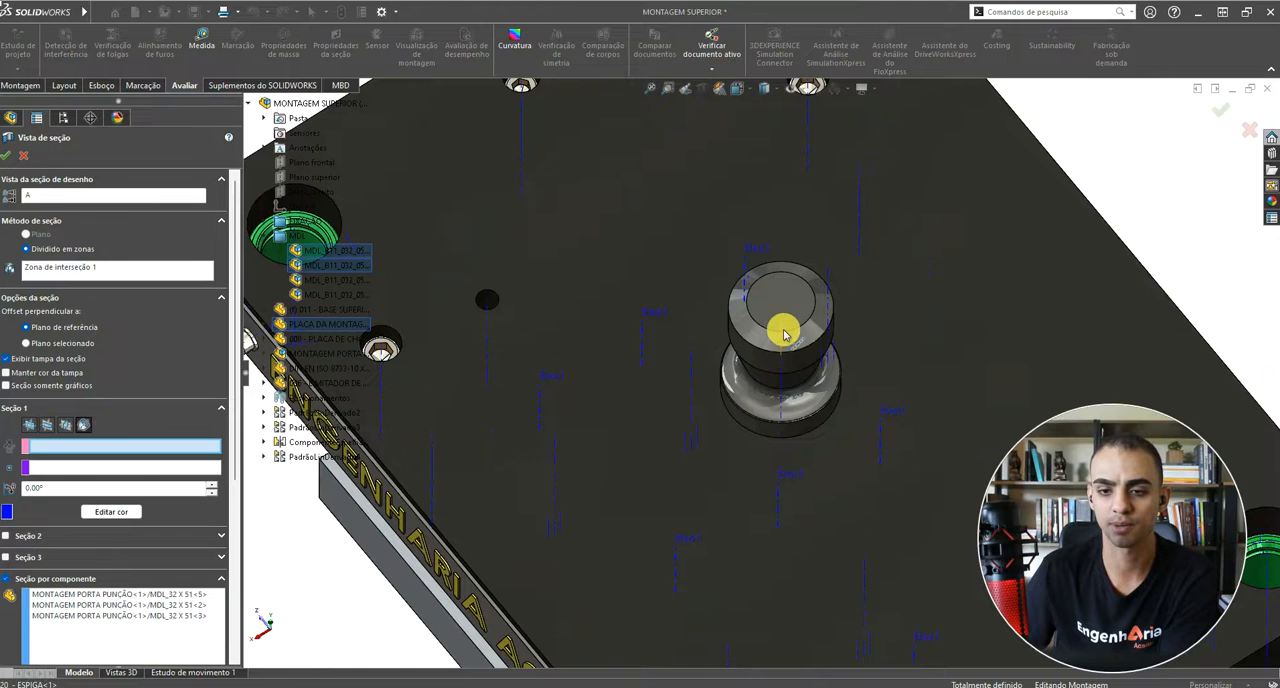
left_click(785, 320)
scroll(785, 320, "up", 4)
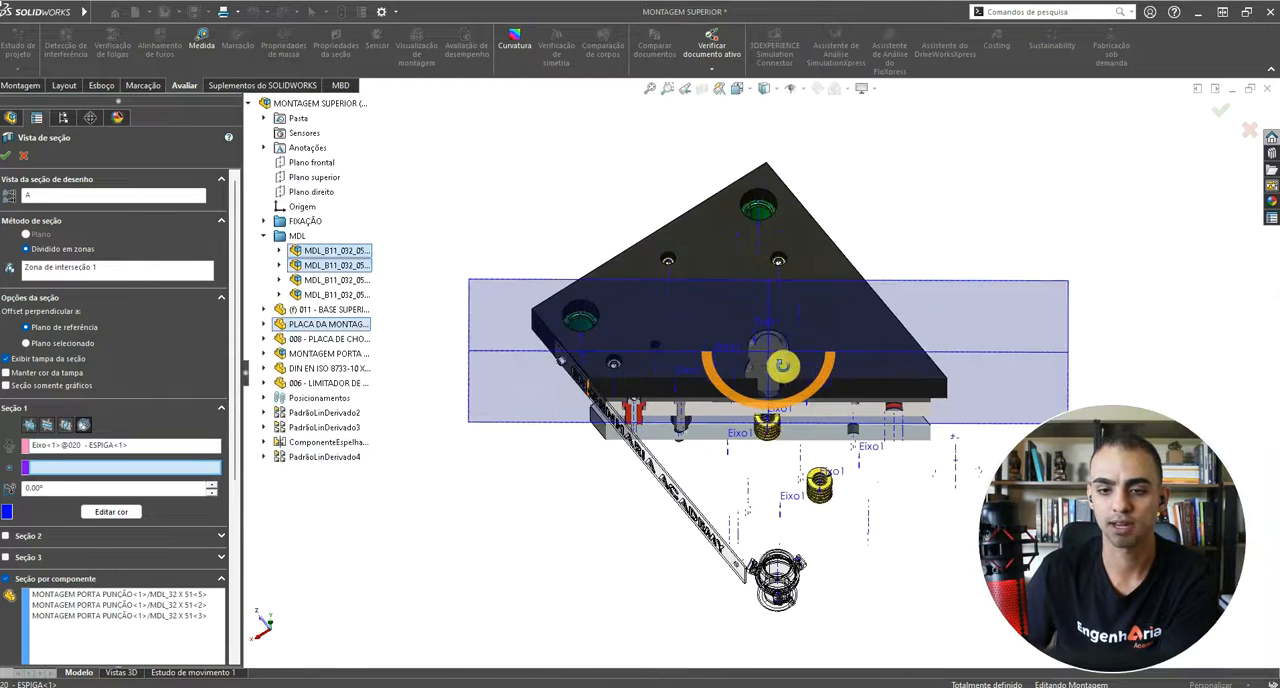
Step: Rotate the section 1 plane about the ESPIGA axis, first to 12° and then freehand to about 324.4°
scroll(782, 496, "down", 3)
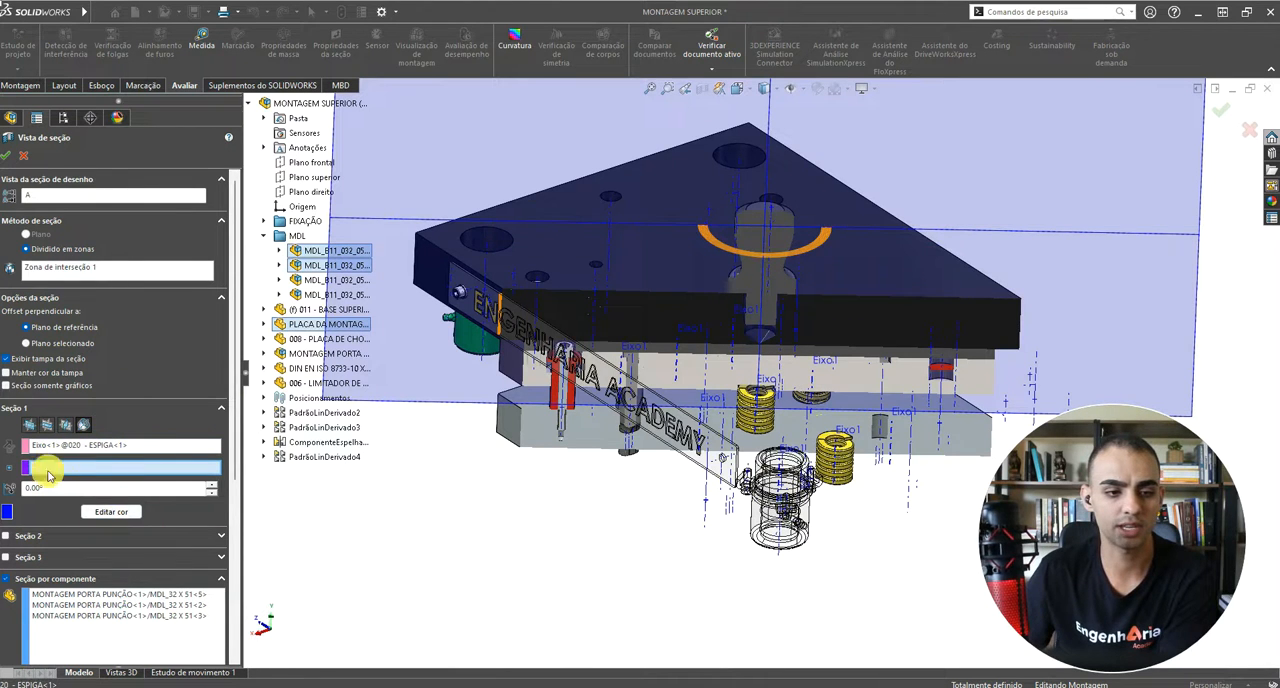
left_click(211, 487)
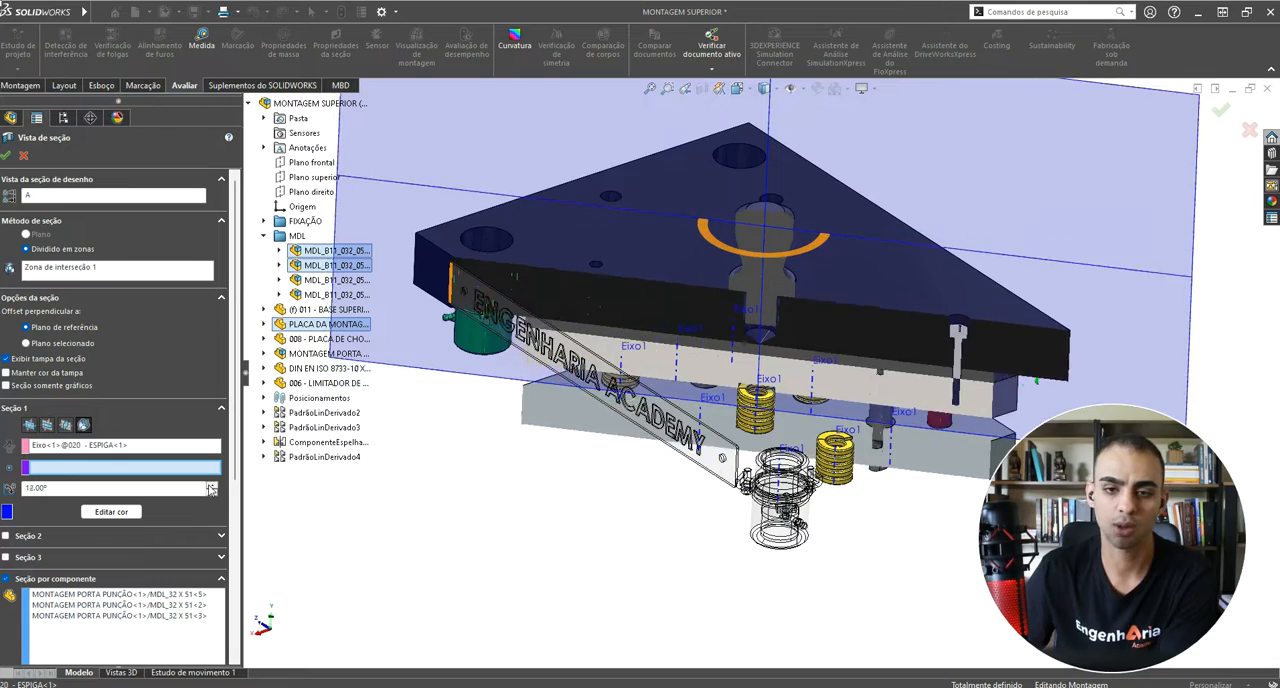
left_click_drag(808, 257, 812, 226)
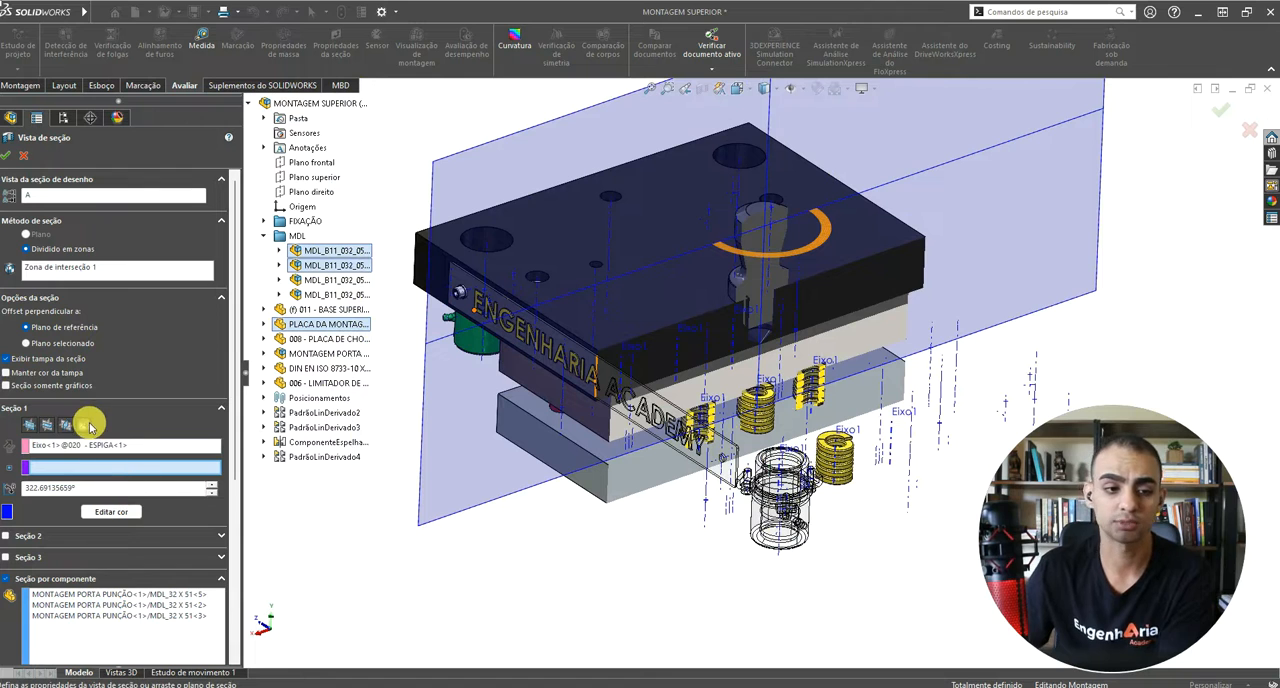
left_click_drag(830, 230, 832, 233)
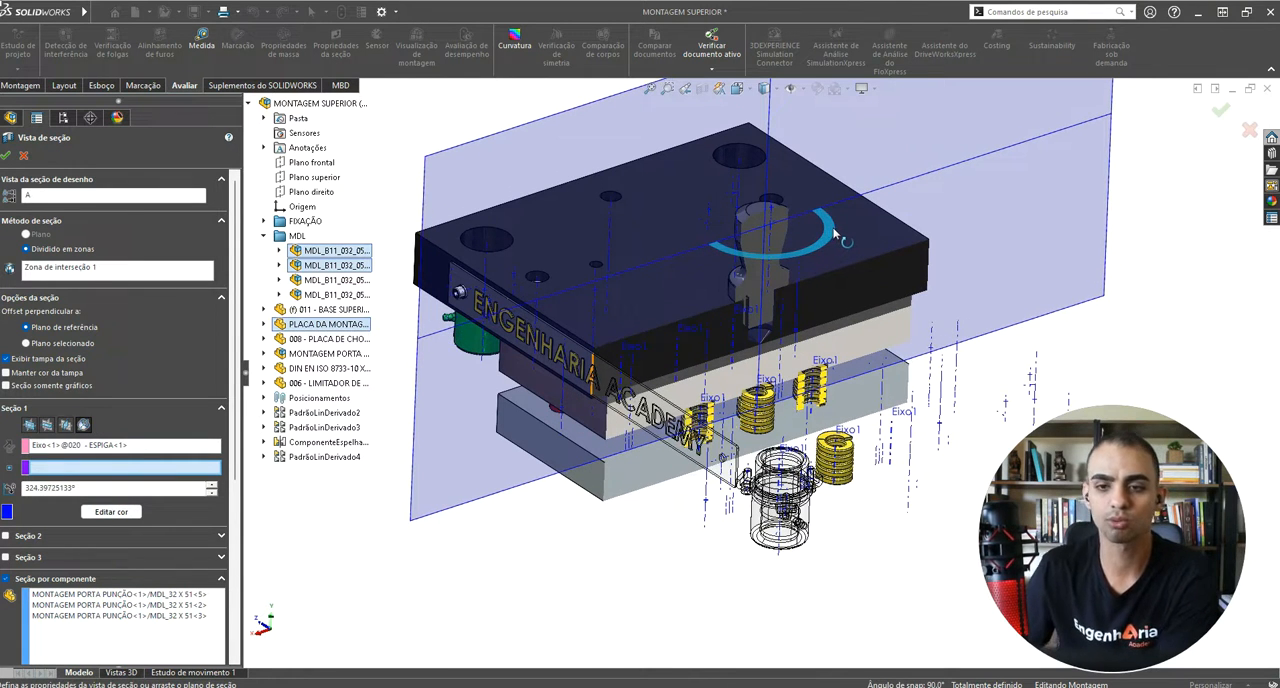
scroll(719, 408, "up", 1)
scroll(769, 330, "down", 1)
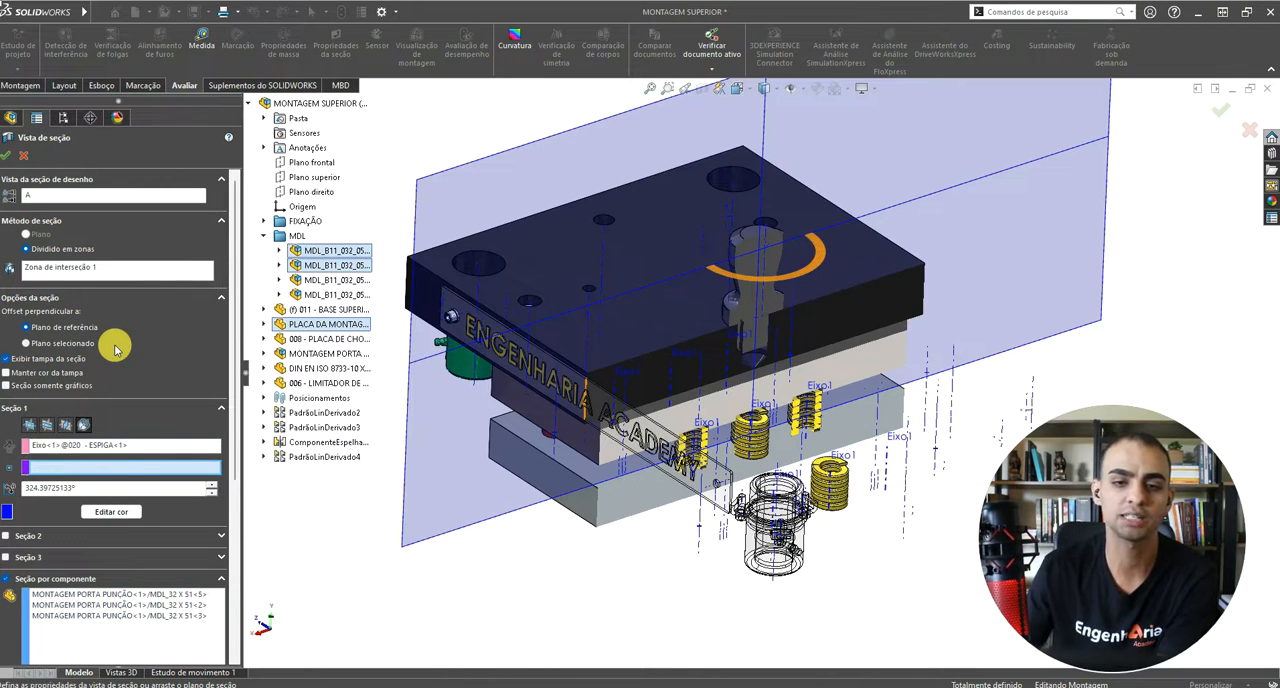
Step: Enable the option to keep the cap color (Manter cor da tampa) for the section view
middle_click_drag(733, 410, 677, 294)
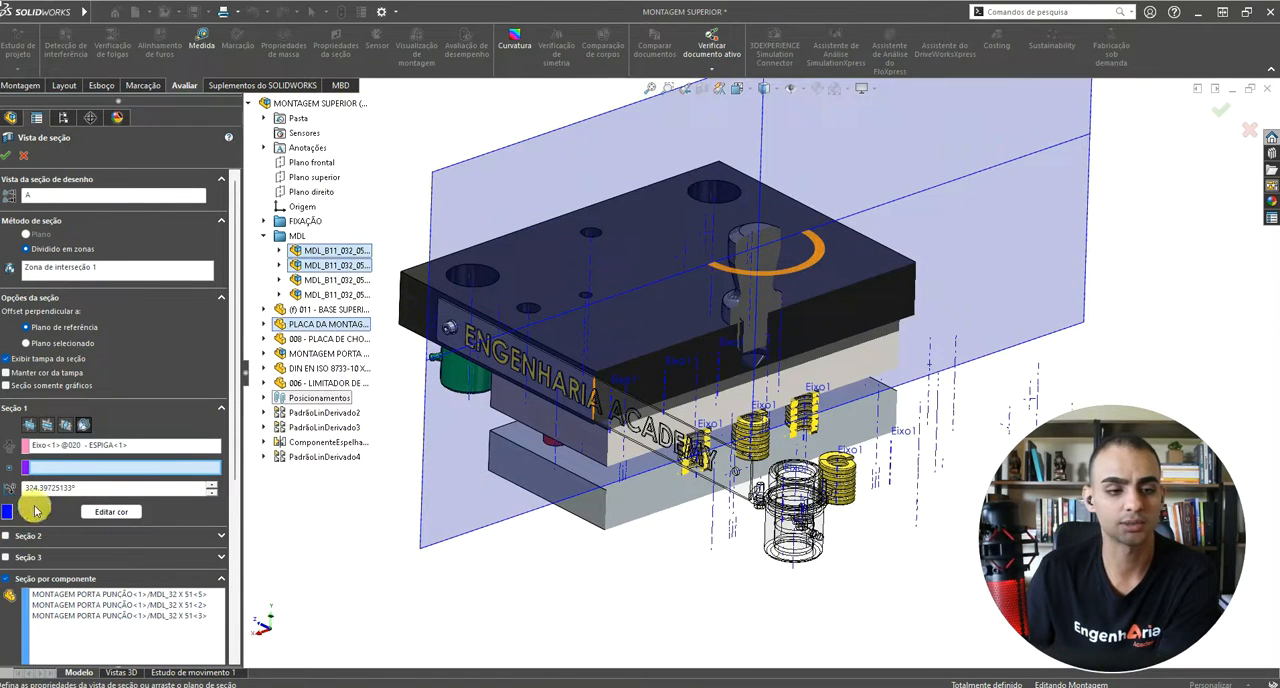
left_click(6, 372)
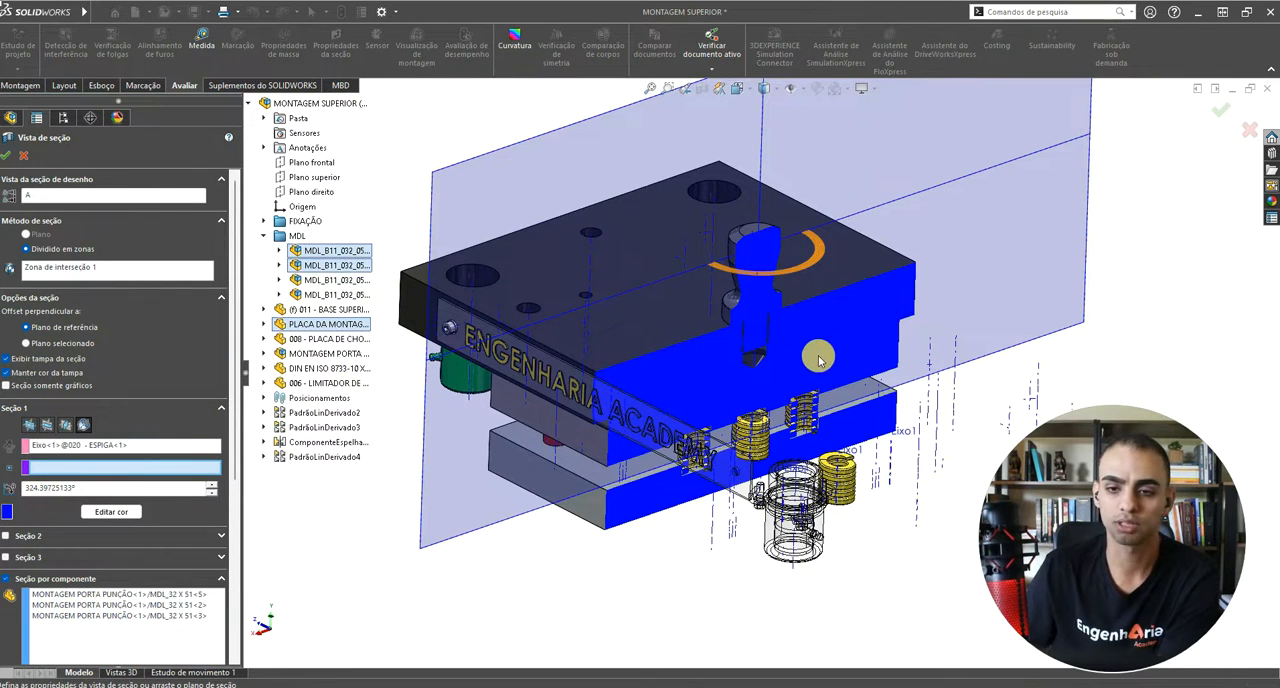
middle_click_drag(816, 368, 834, 282)
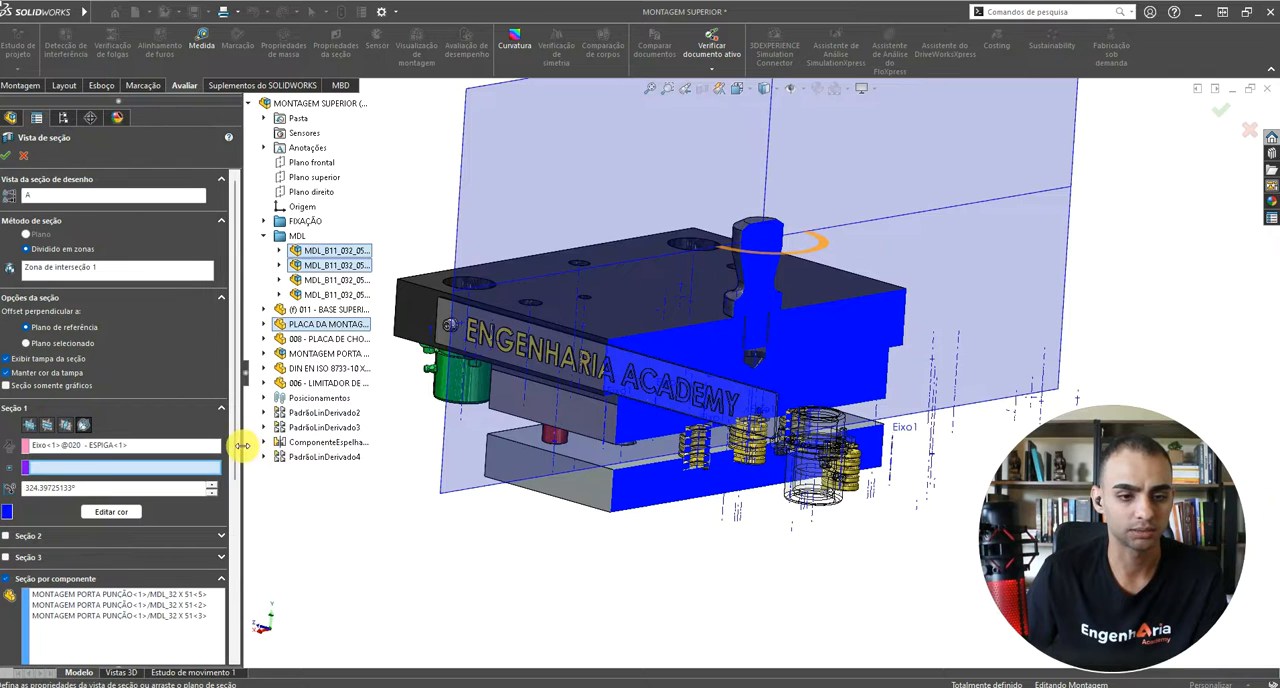
Step: Change the section 1 color to light grey and accept the section view
left_click_drag(242, 445, 318, 445)
left_click(165, 516)
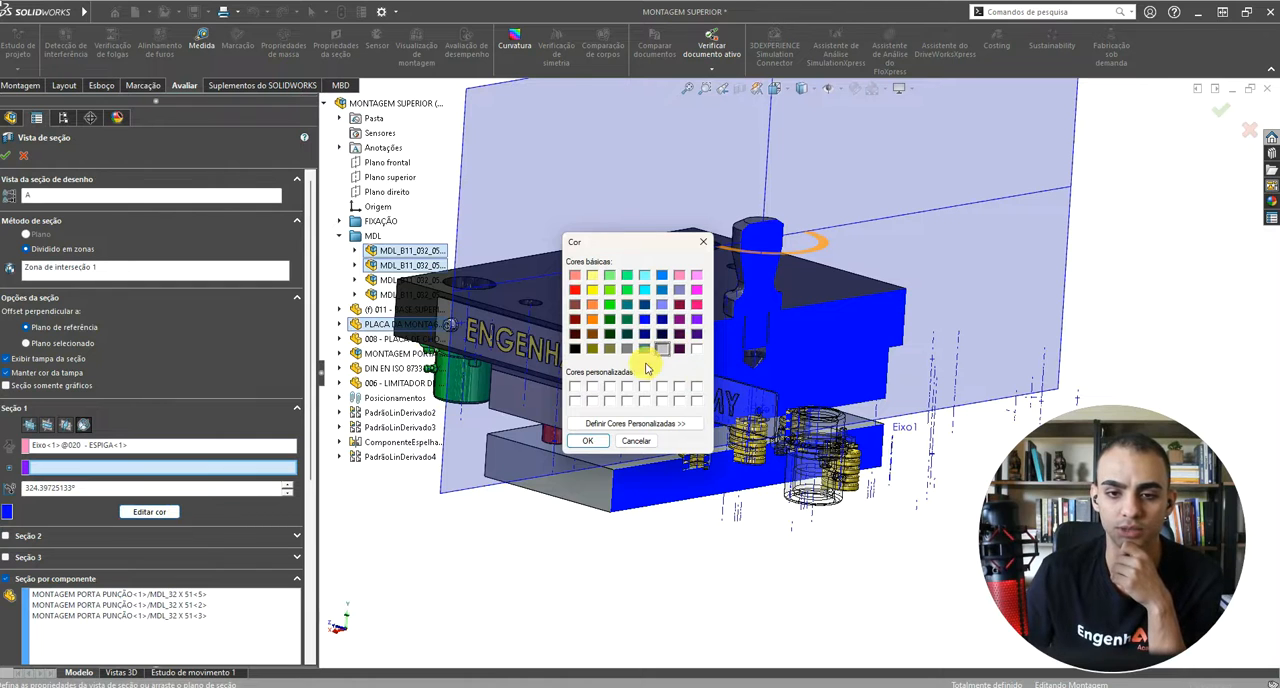
left_click(589, 443)
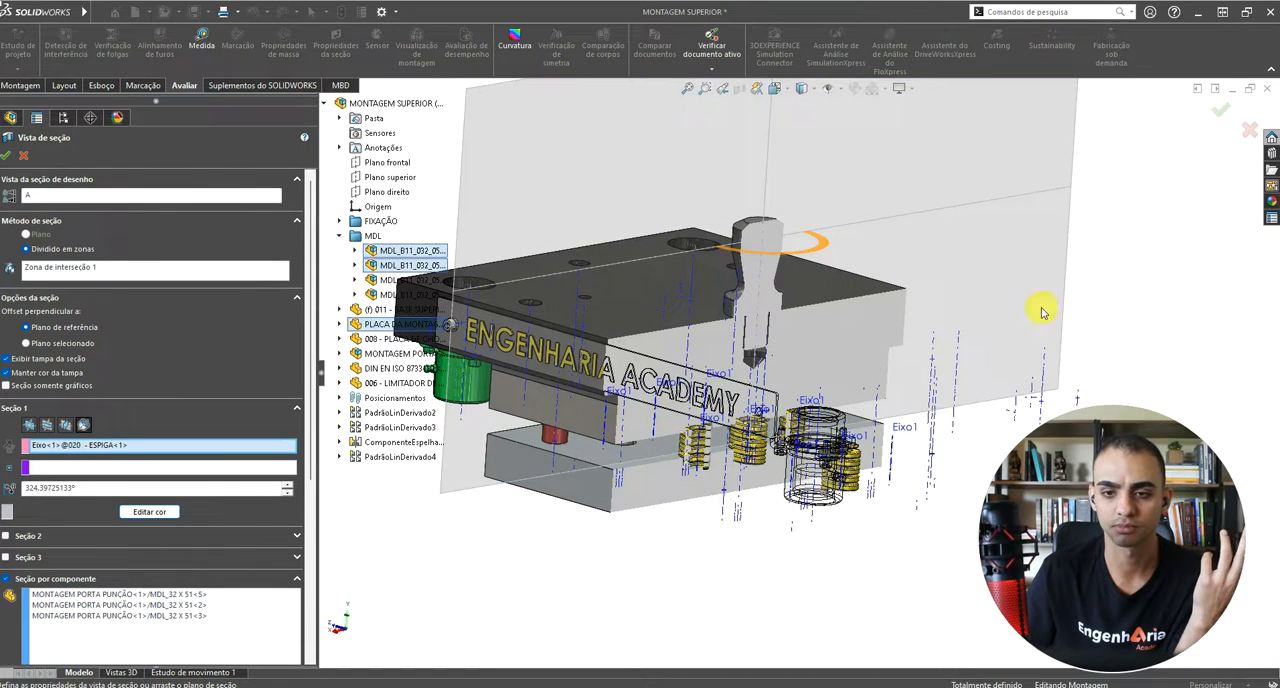
scroll(979, 368, "up", 2)
left_click(1220, 112)
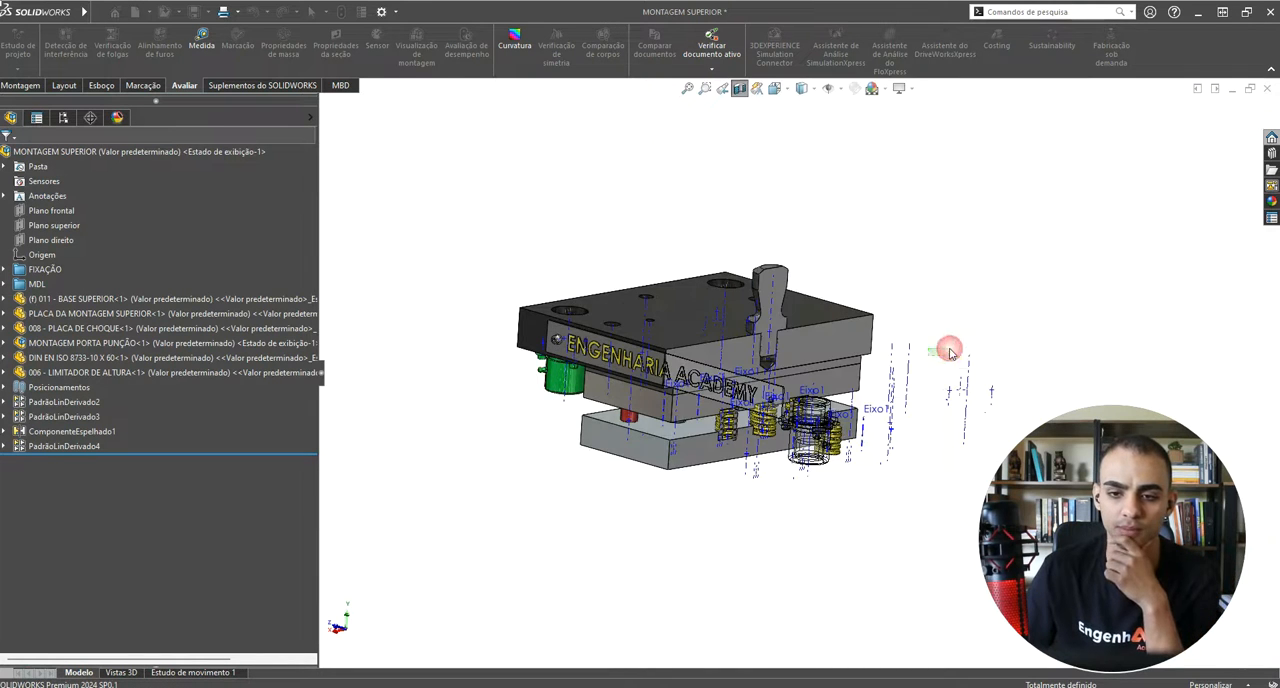
Step: Reopen the section view settings, change the section 1 color to orange and accept the section view
left_click_drag(950, 352, 850, 338)
middle_click_drag(845, 336, 680, 514)
left_click(709, 581)
scroll(867, 365, "down", 5)
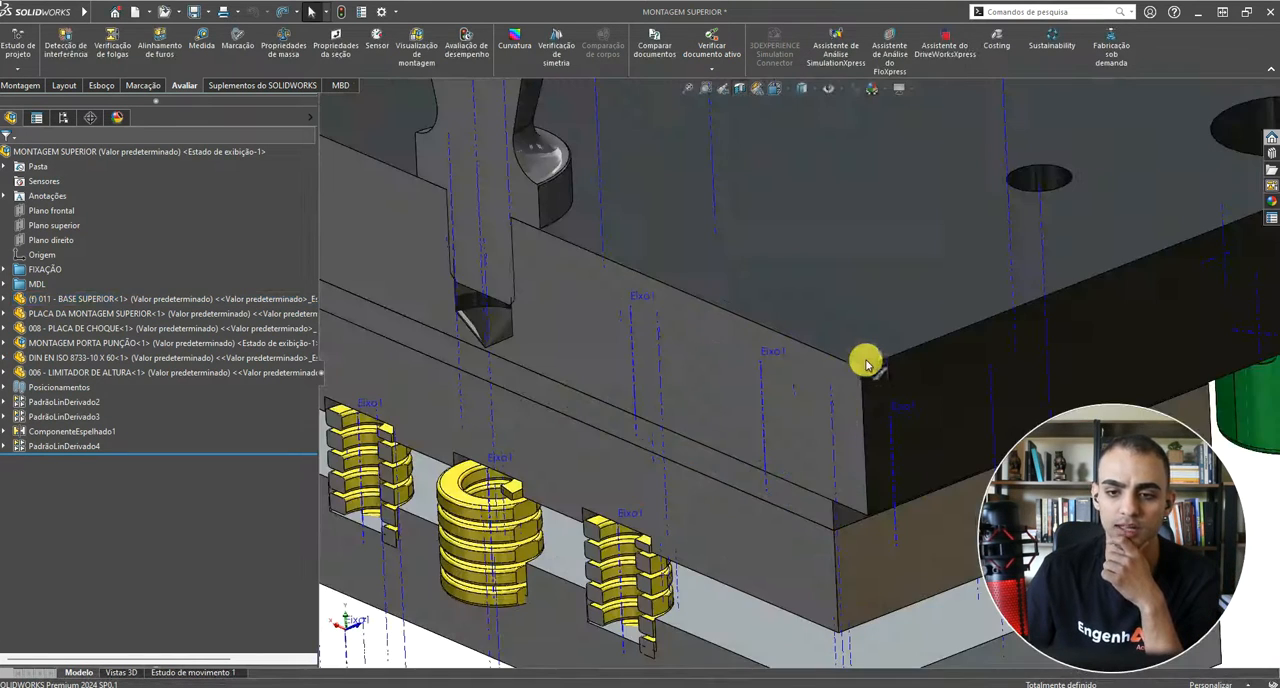
scroll(751, 365, "up", 5)
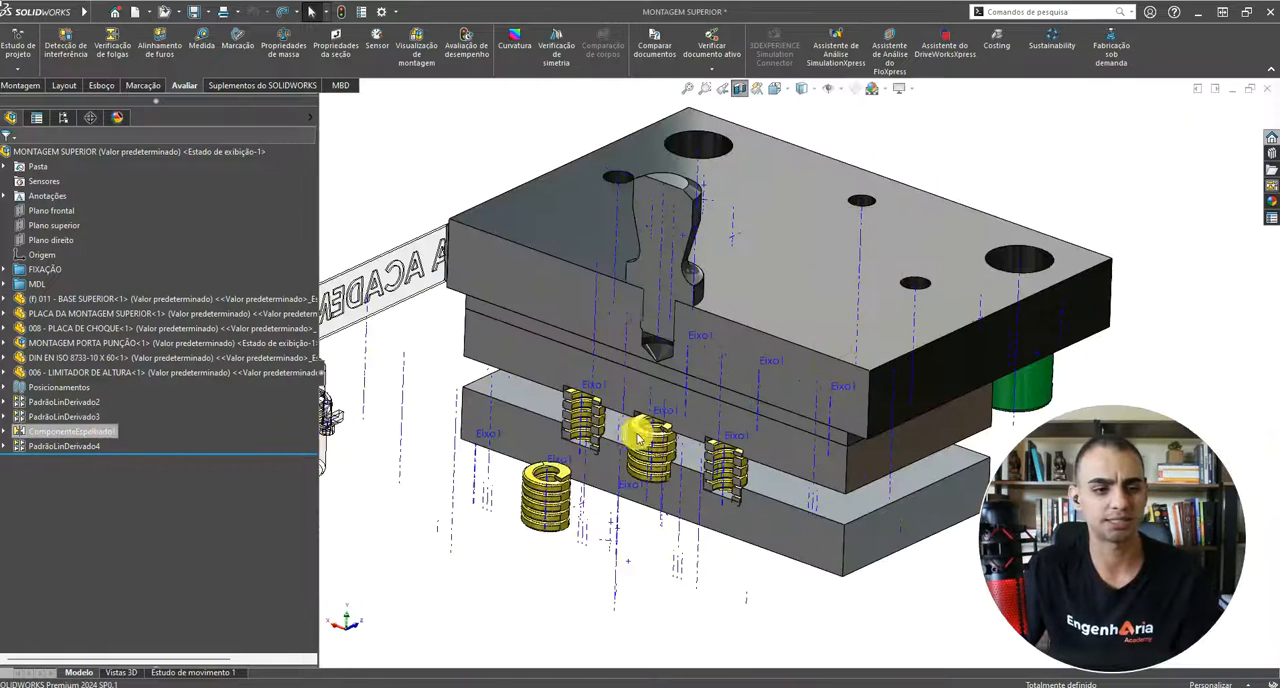
left_click(741, 91)
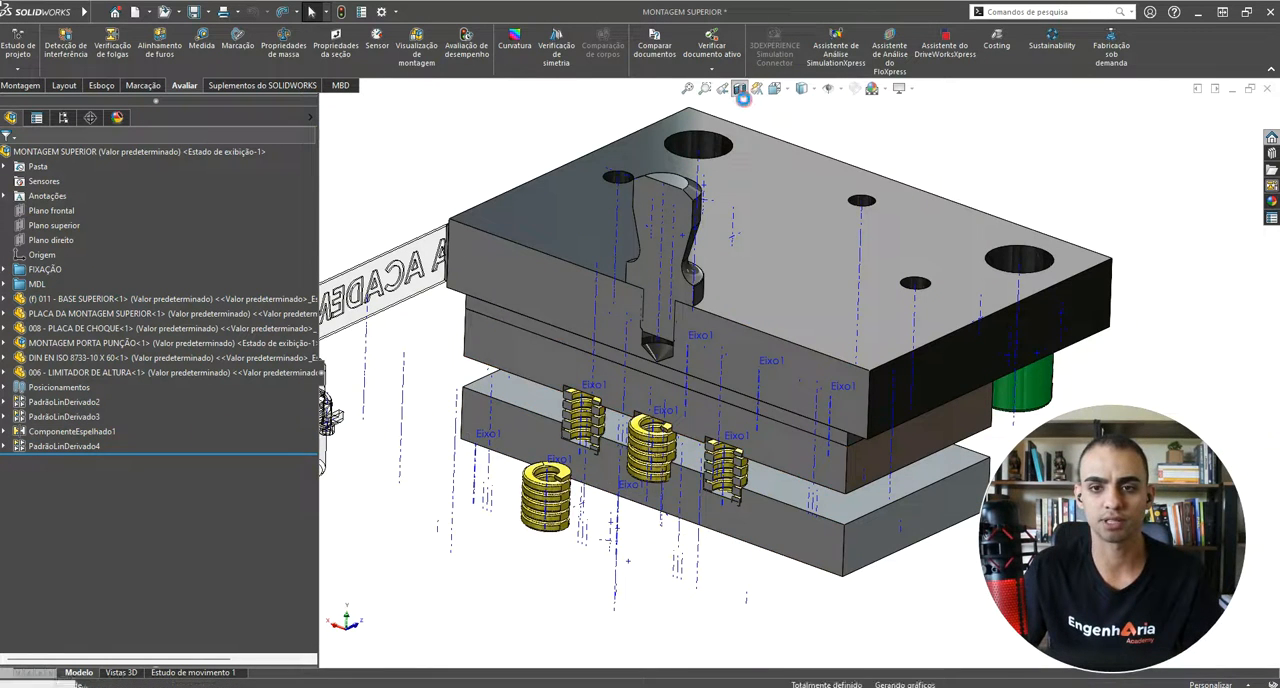
left_click(741, 90)
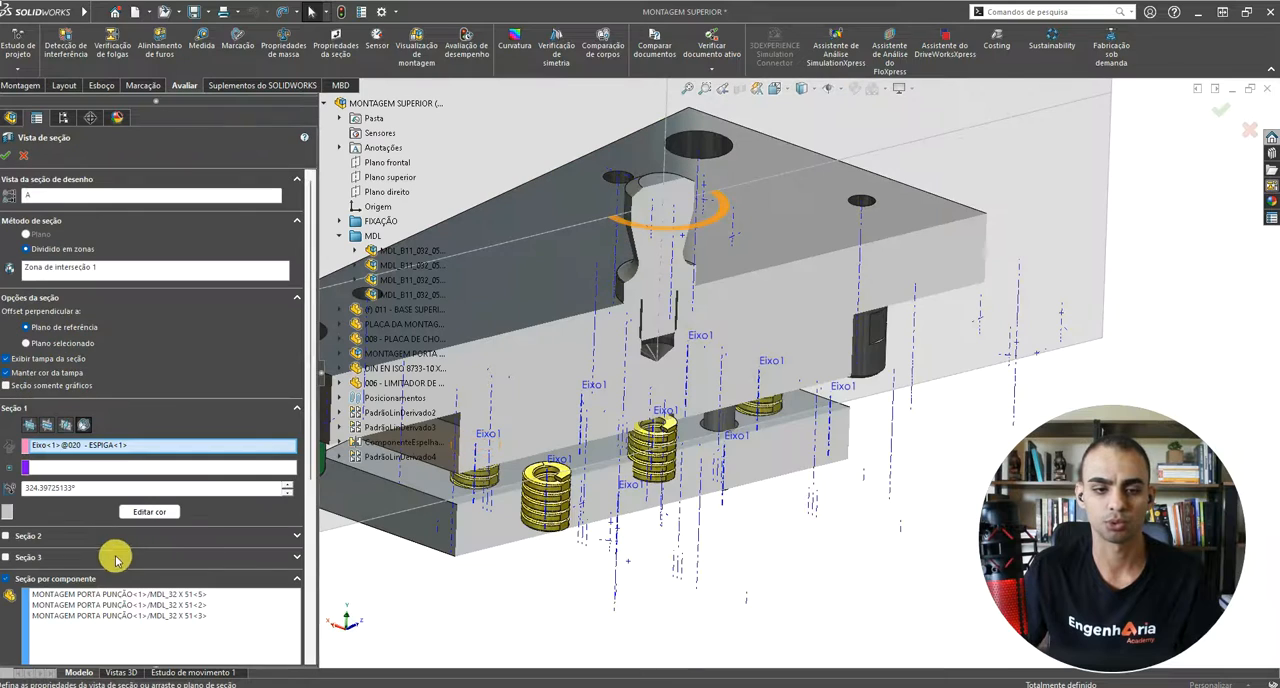
left_click(150, 513)
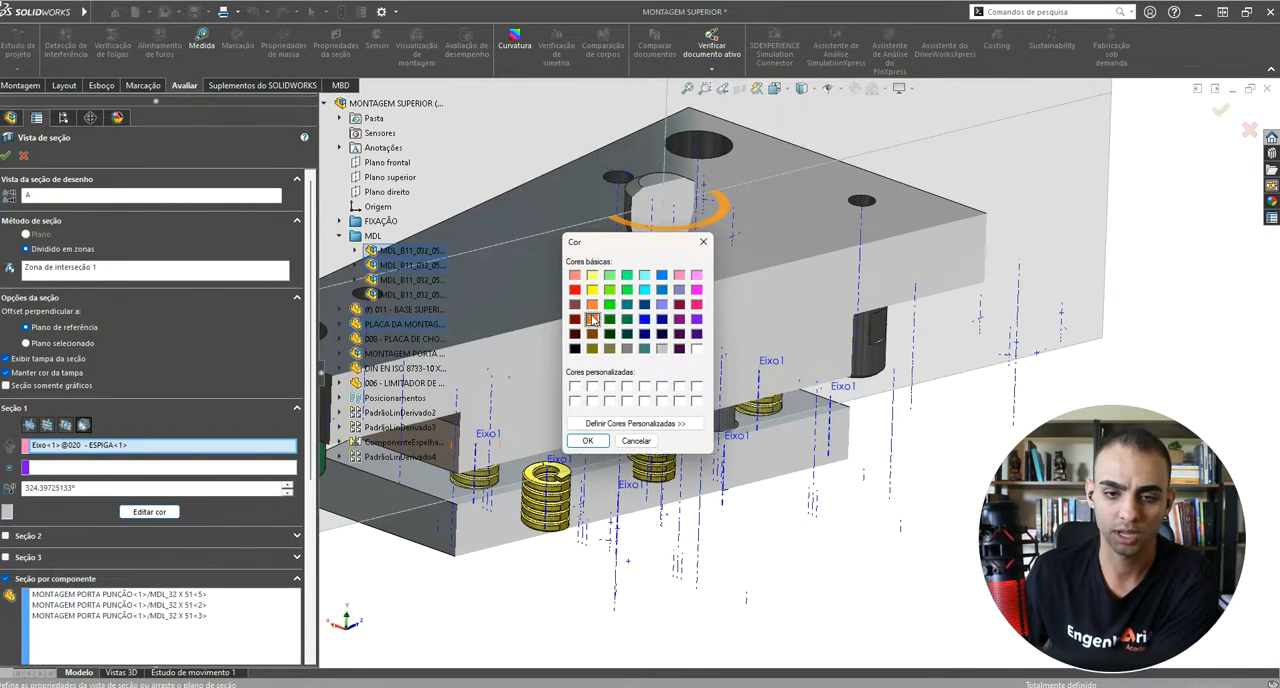
left_click(589, 441)
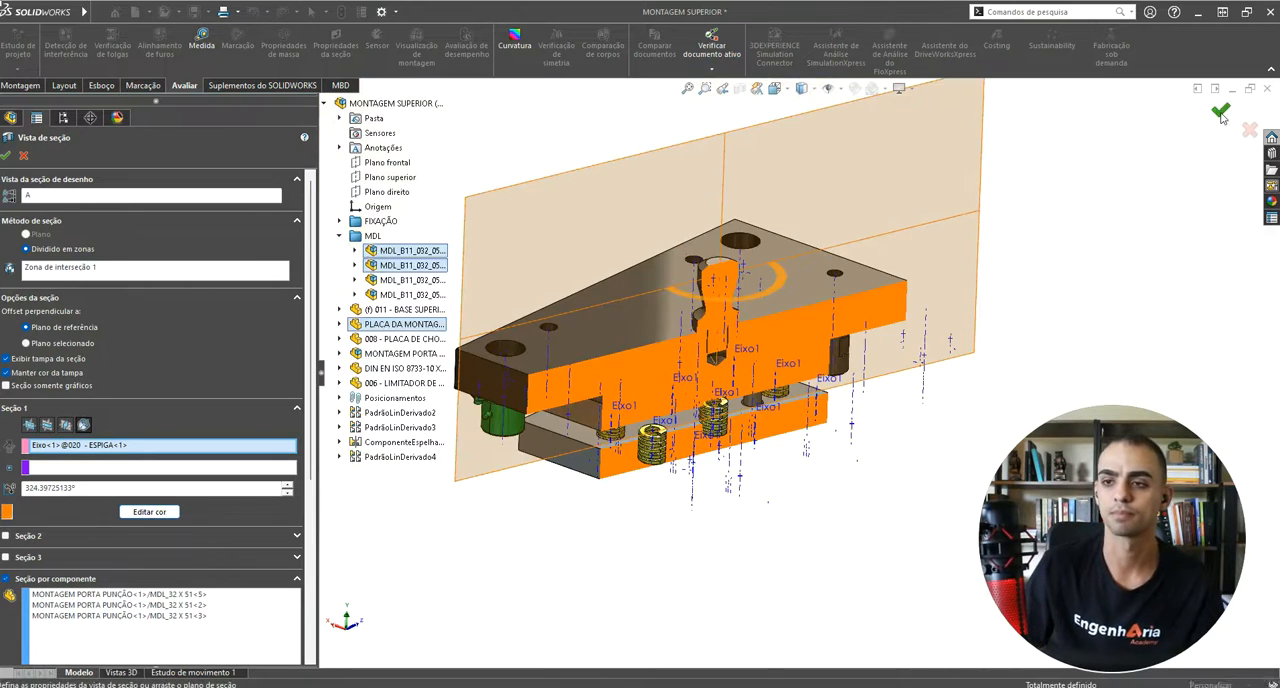
left_click(1220, 110)
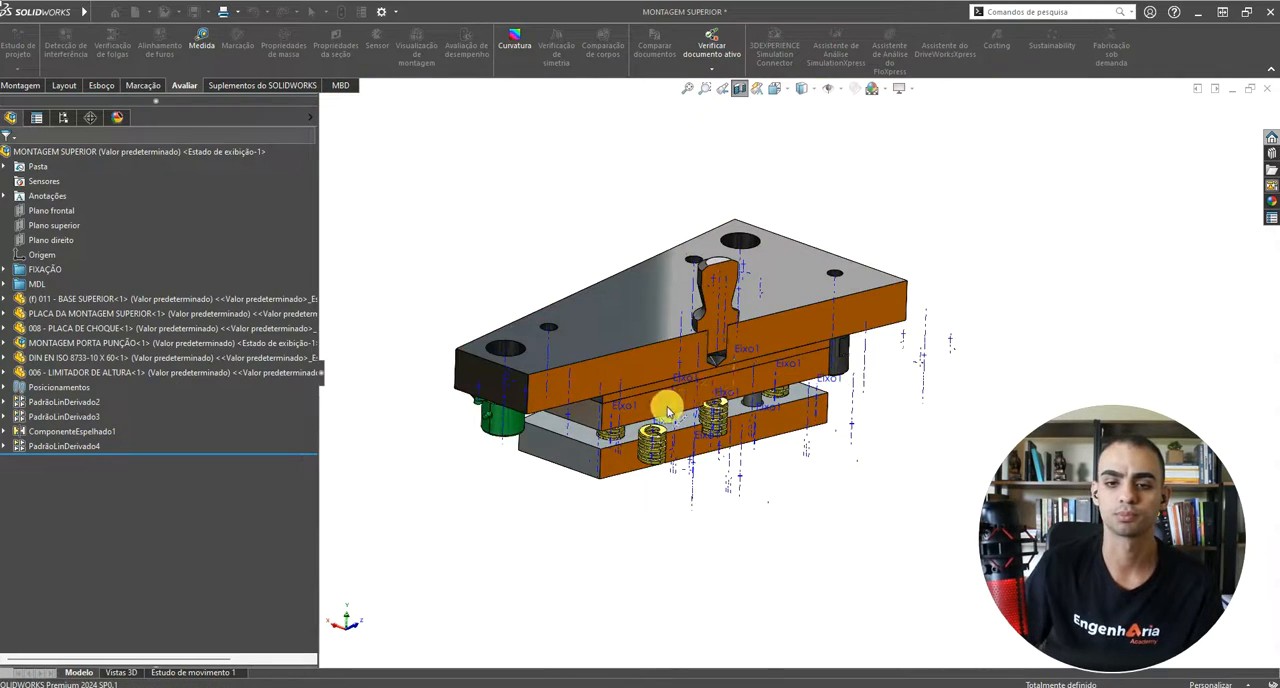
Step: Hide the reference axes and the temporary axes in the sectioned upper assembly
middle_click_drag(783, 325, 838, 377)
scroll(840, 380, "up", 3)
scroll(836, 377, "down", 6)
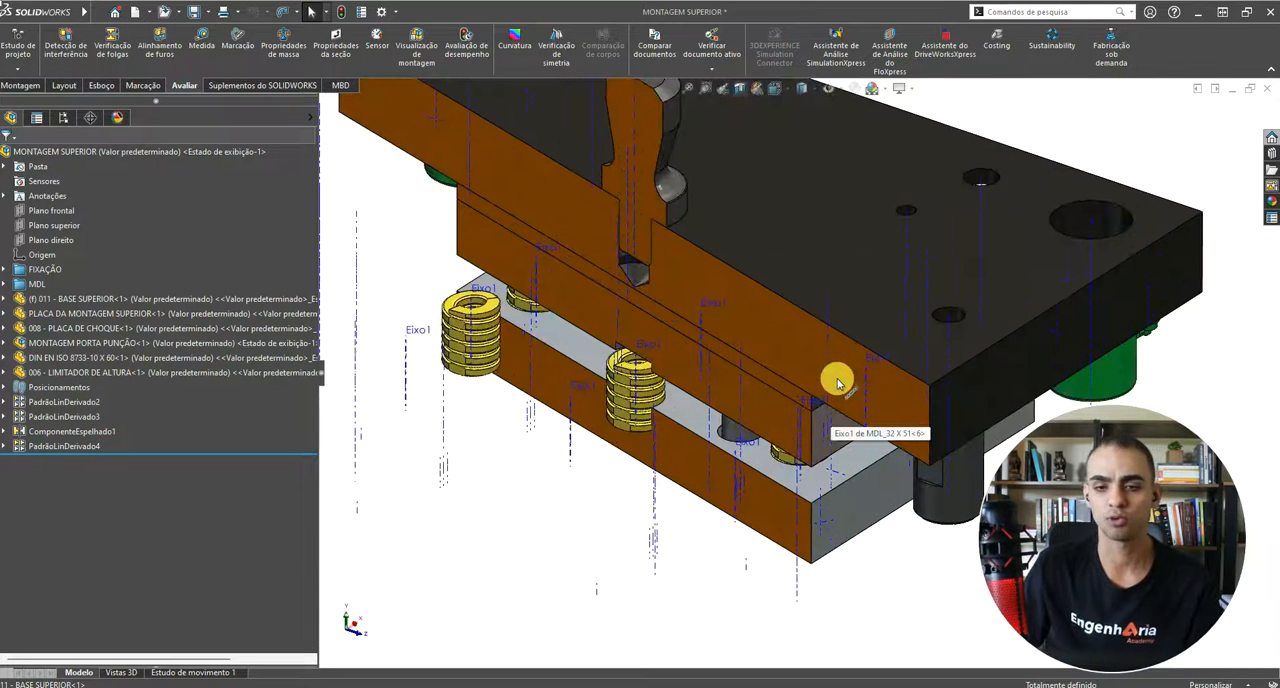
scroll(617, 394, "up", 3)
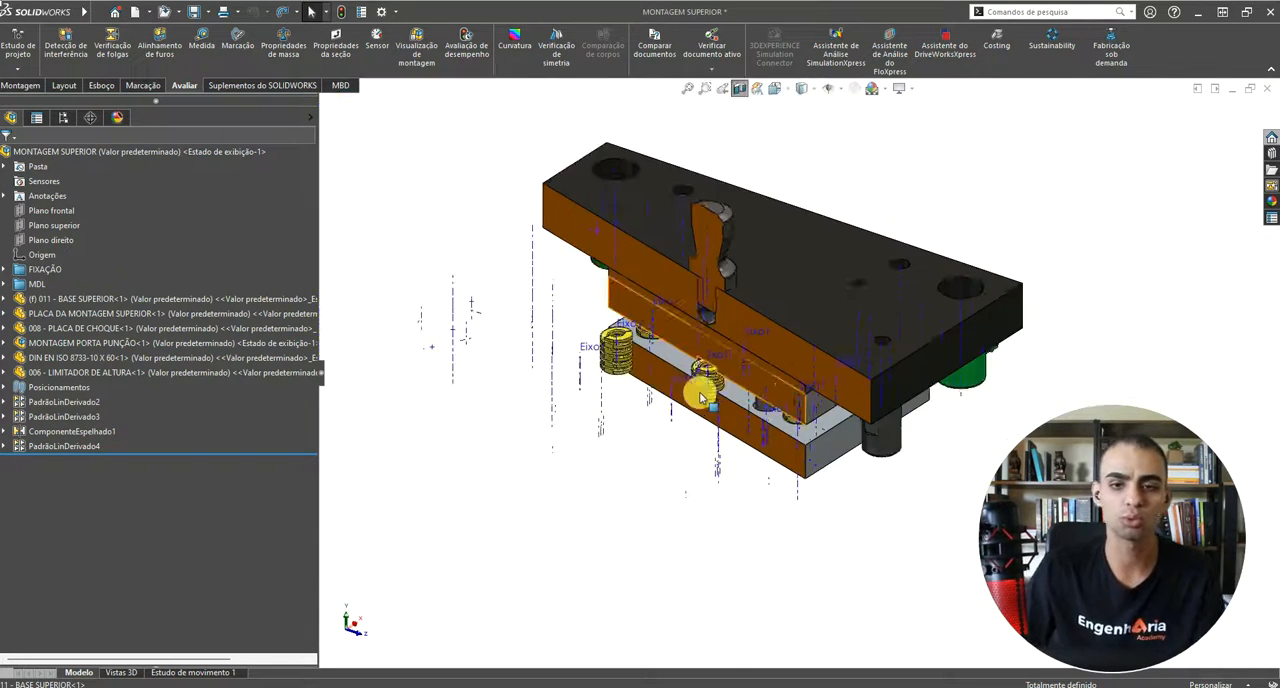
scroll(727, 389, "down", 5)
scroll(727, 389, "down", 2)
scroll(720, 395, "up", 4)
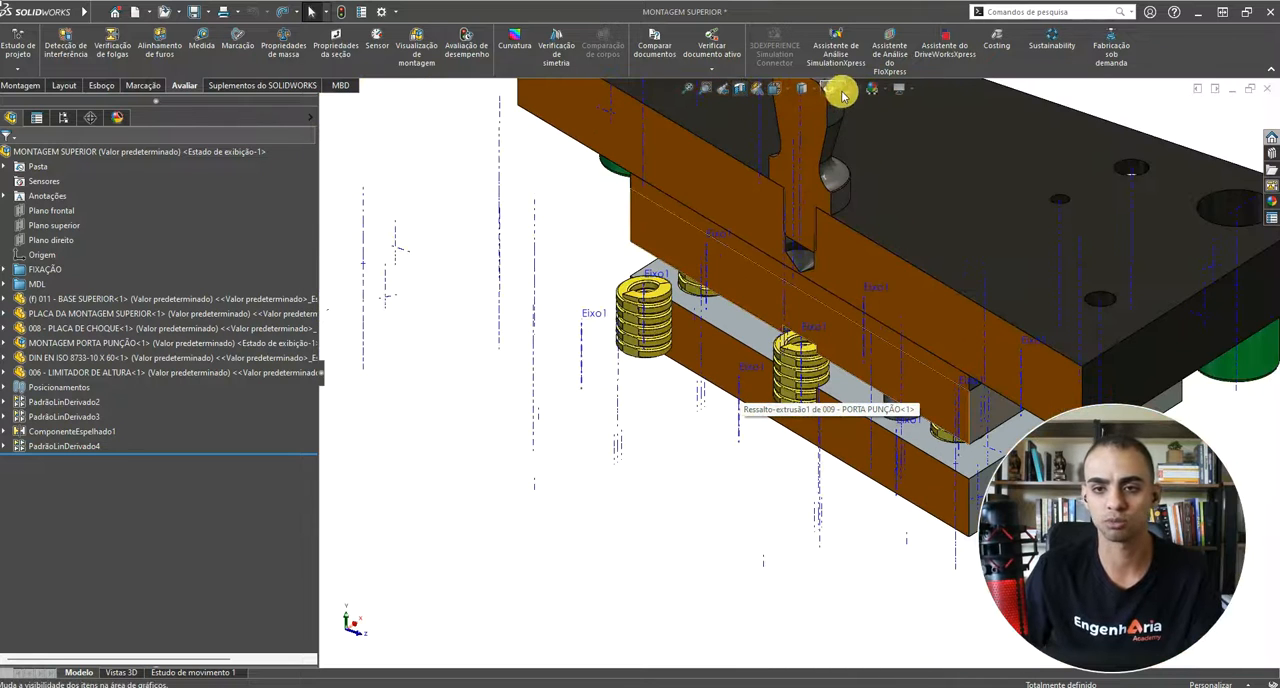
left_click(840, 89)
left_click(848, 128)
left_click(831, 128)
left_click(480, 341)
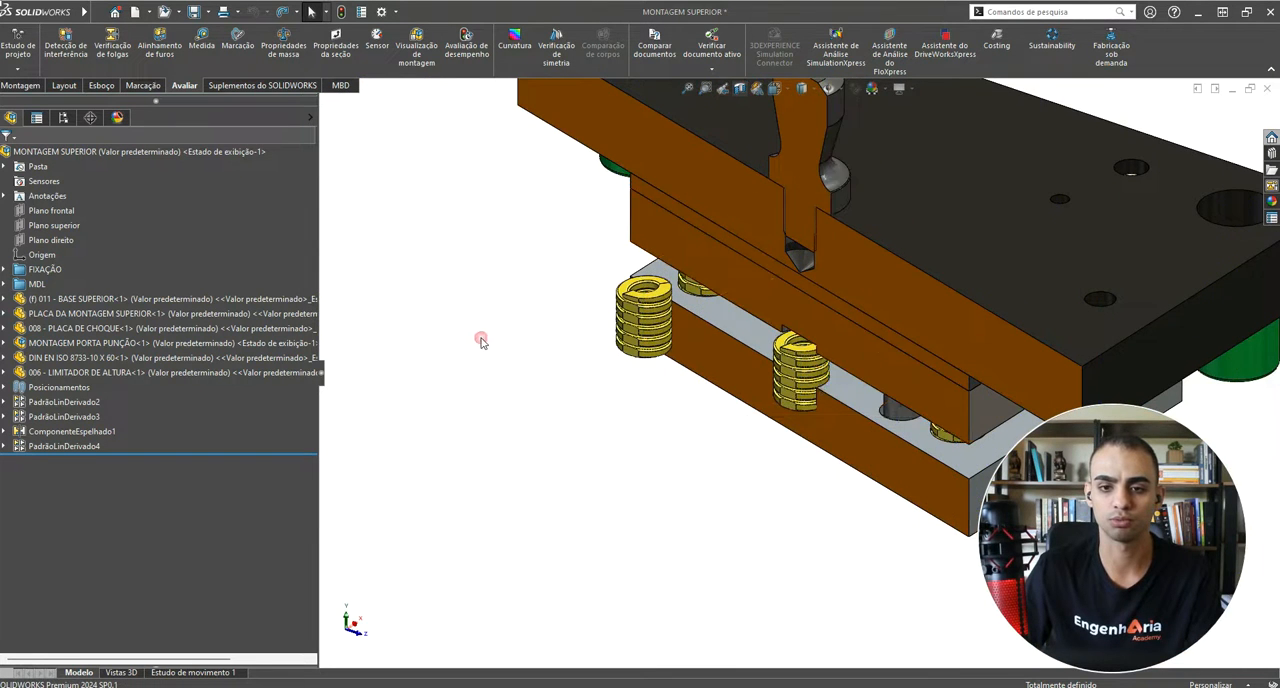
Step: Examine the orange cut faces of the plates and shank and the springs between the plates from several angles
scroll(771, 418, "up", 4)
scroll(780, 408, "down", 8)
scroll(900, 265, "up", 3)
scroll(891, 270, "down", 3)
middle_click_drag(891, 268, 726, 177)
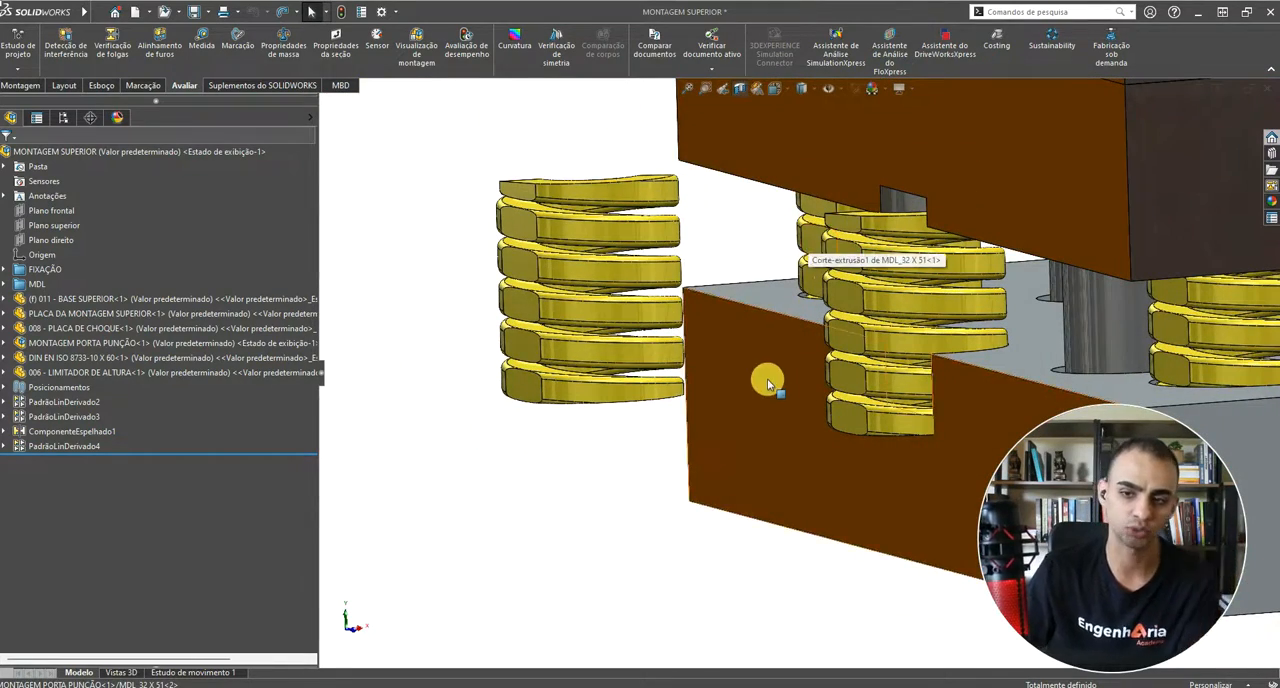
scroll(767, 378, "up", 3)
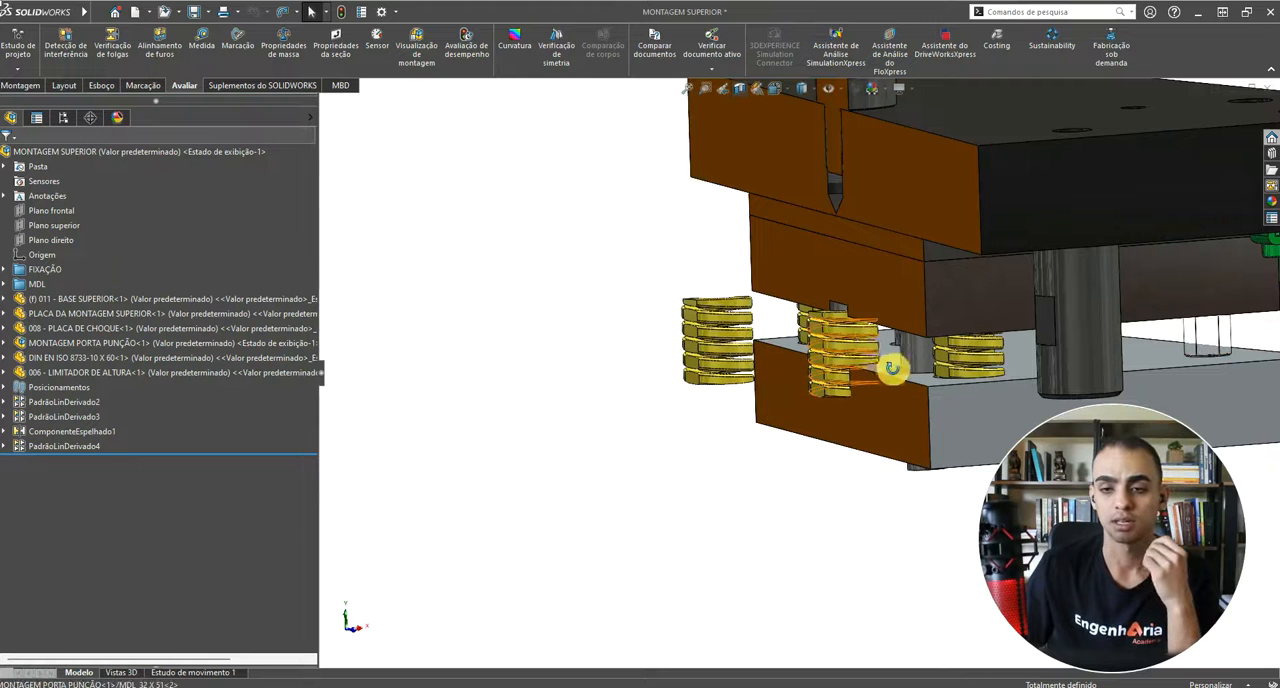
middle_click_drag(891, 363, 880, 343)
scroll(880, 349, "up", 3)
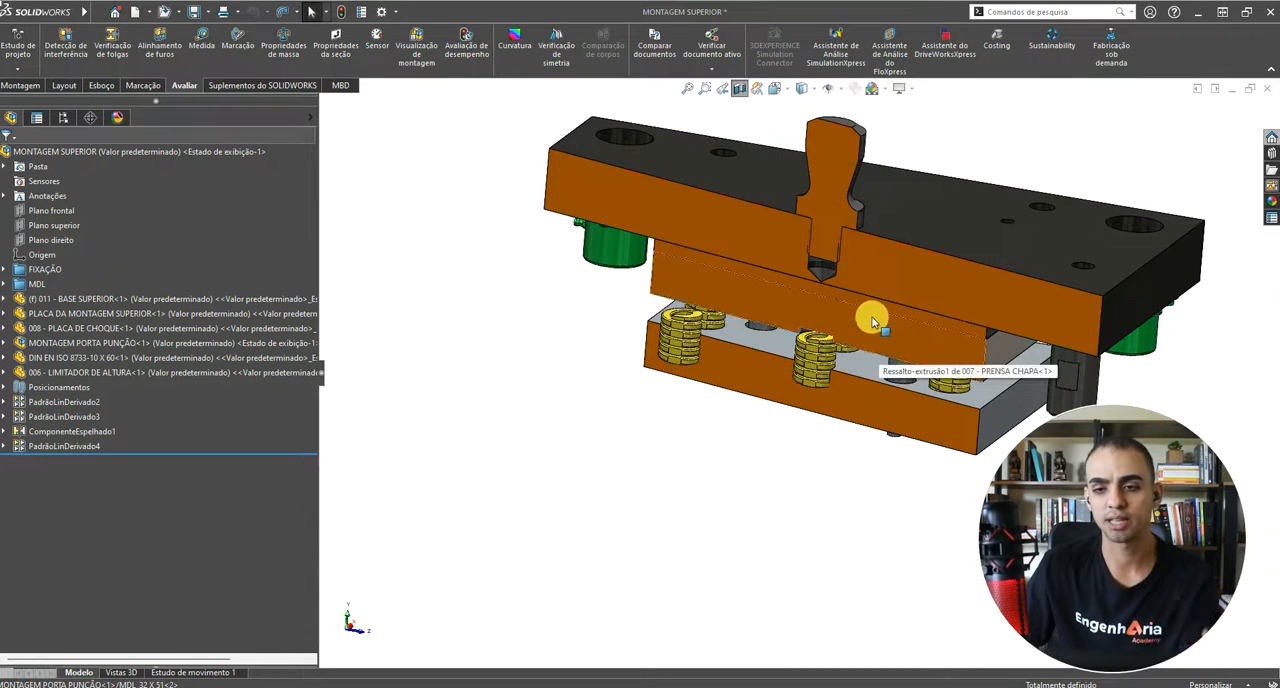
scroll(862, 303, "up", 3)
scroll(862, 301, "down", 3)
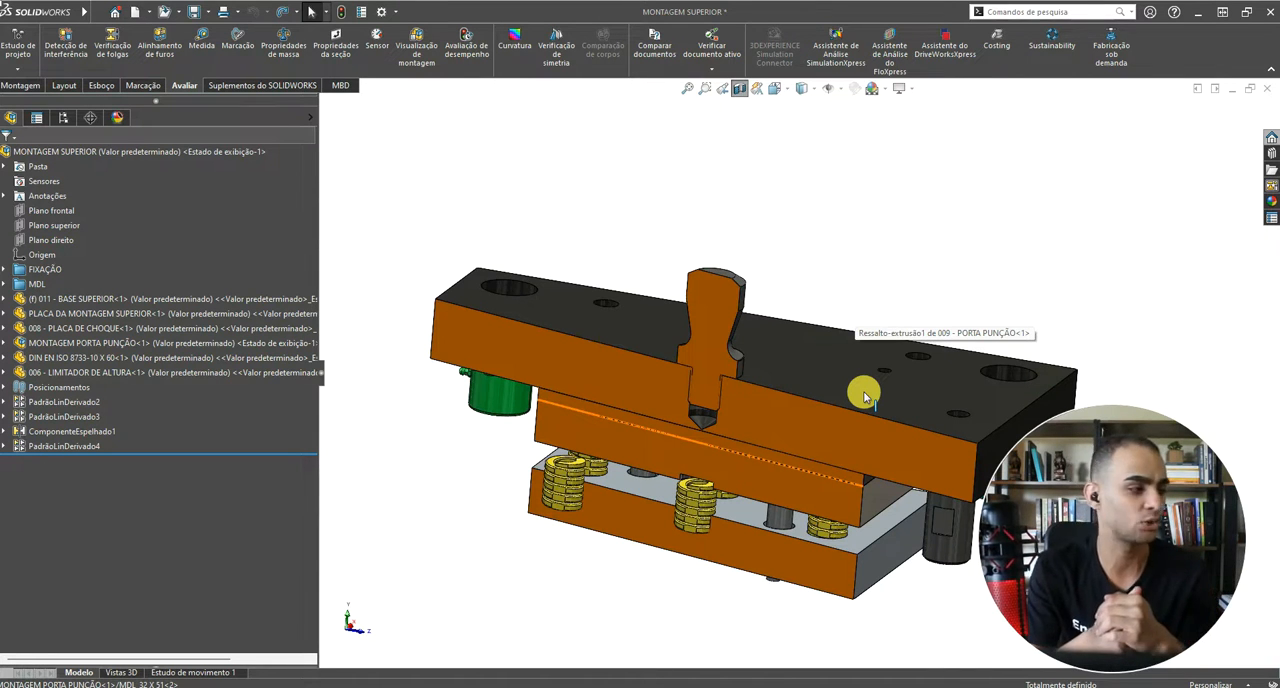
scroll(857, 391, "up", 2)
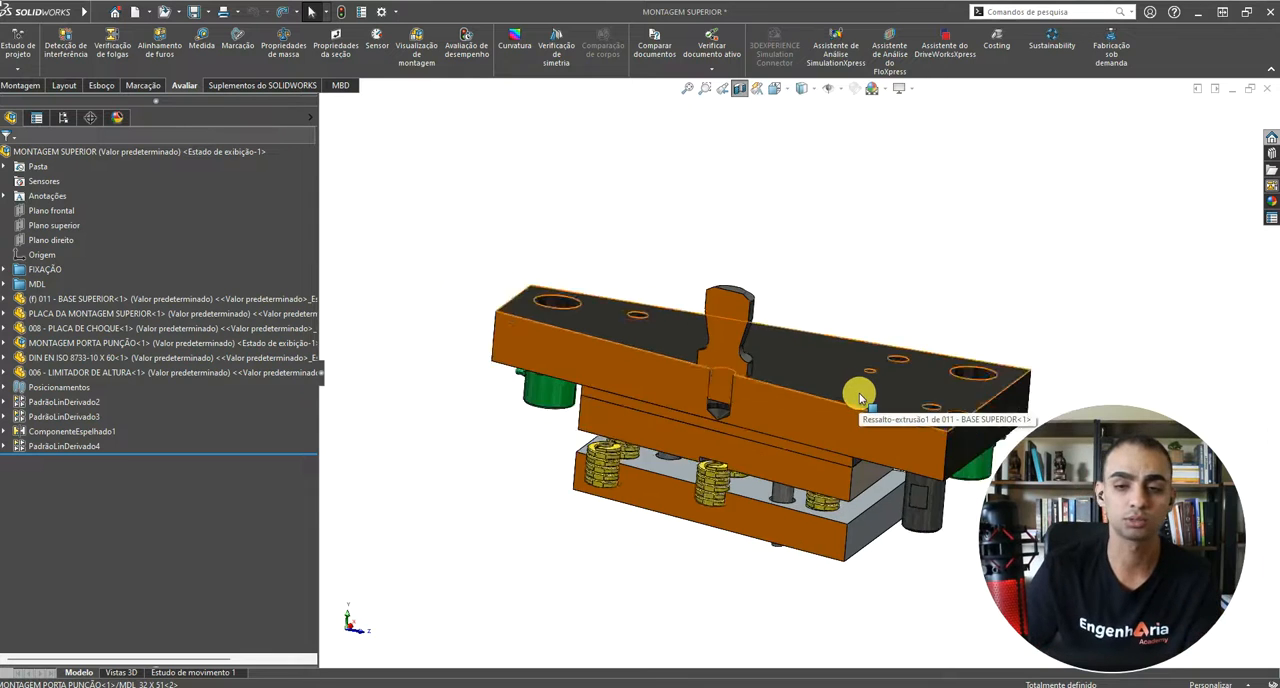
scroll(851, 414, "down", 3)
scroll(867, 440, "up", 4)
Step: Turn off the section view of the upper assembly to show the complete model
middle_click_drag(863, 434, 677, 94)
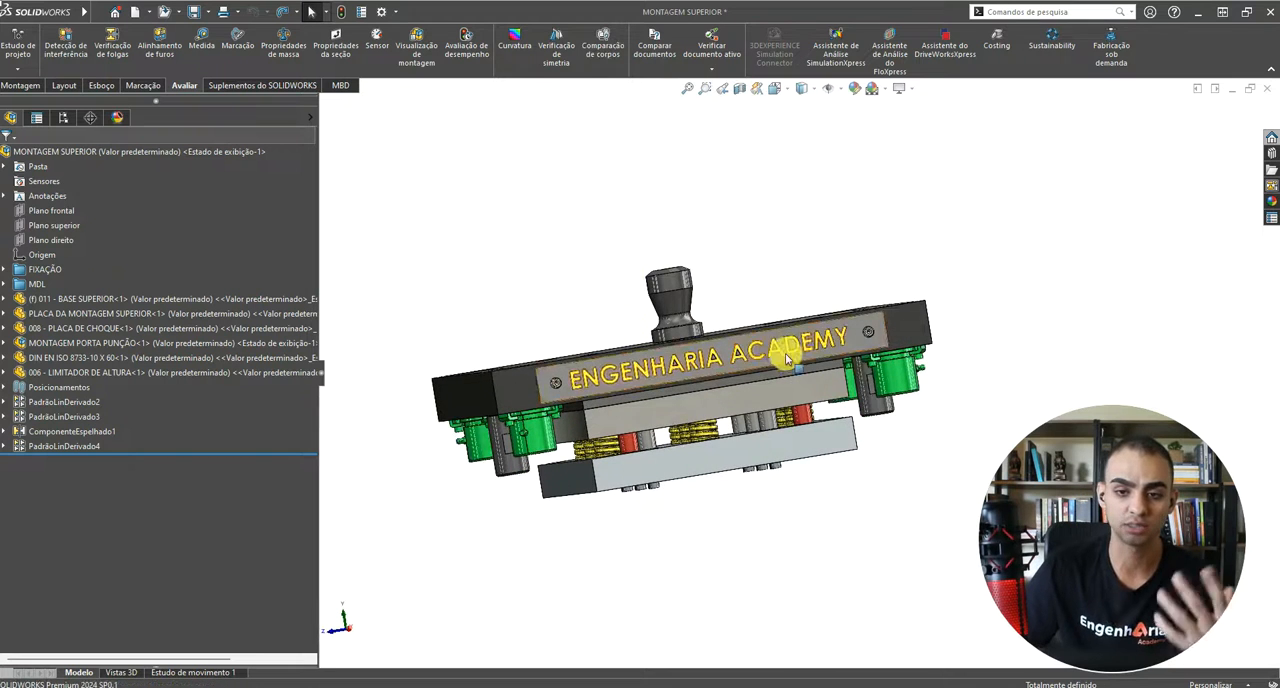
middle_click_drag(786, 357, 798, 418)
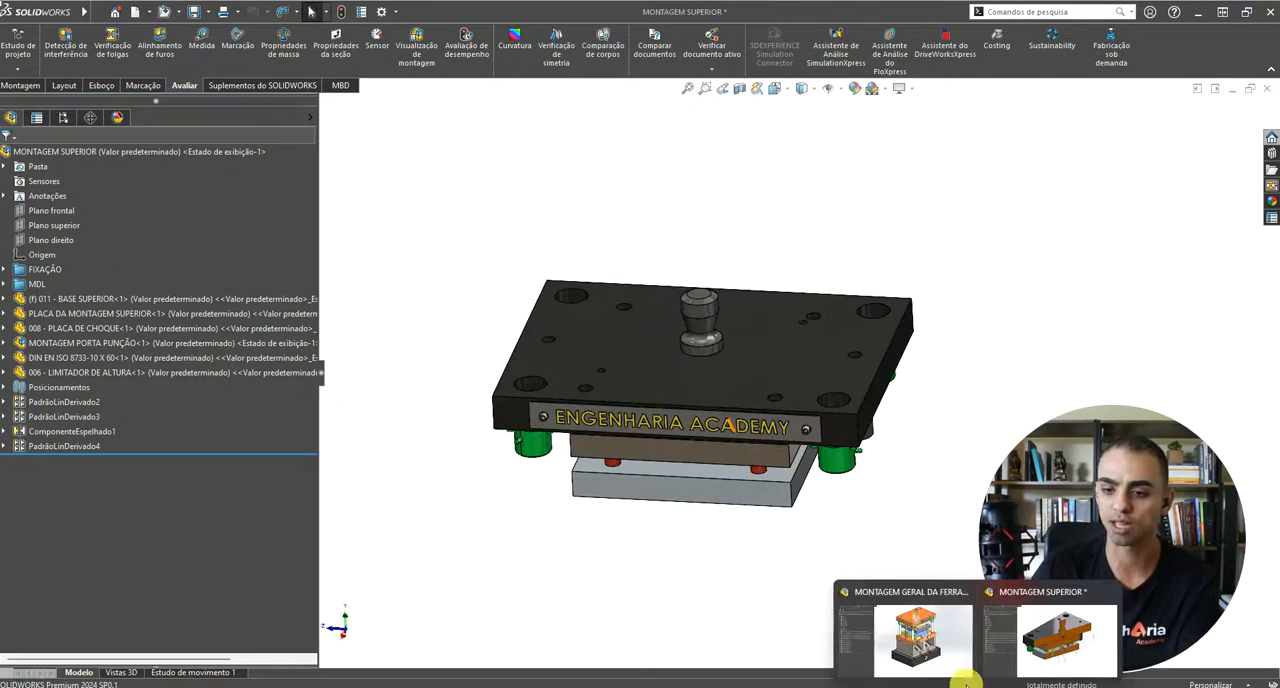
Step: Switch to the MONTAGEM GERAL DA FERRAMENTA assembly and rebuild it with the changed models
left_click(951, 648)
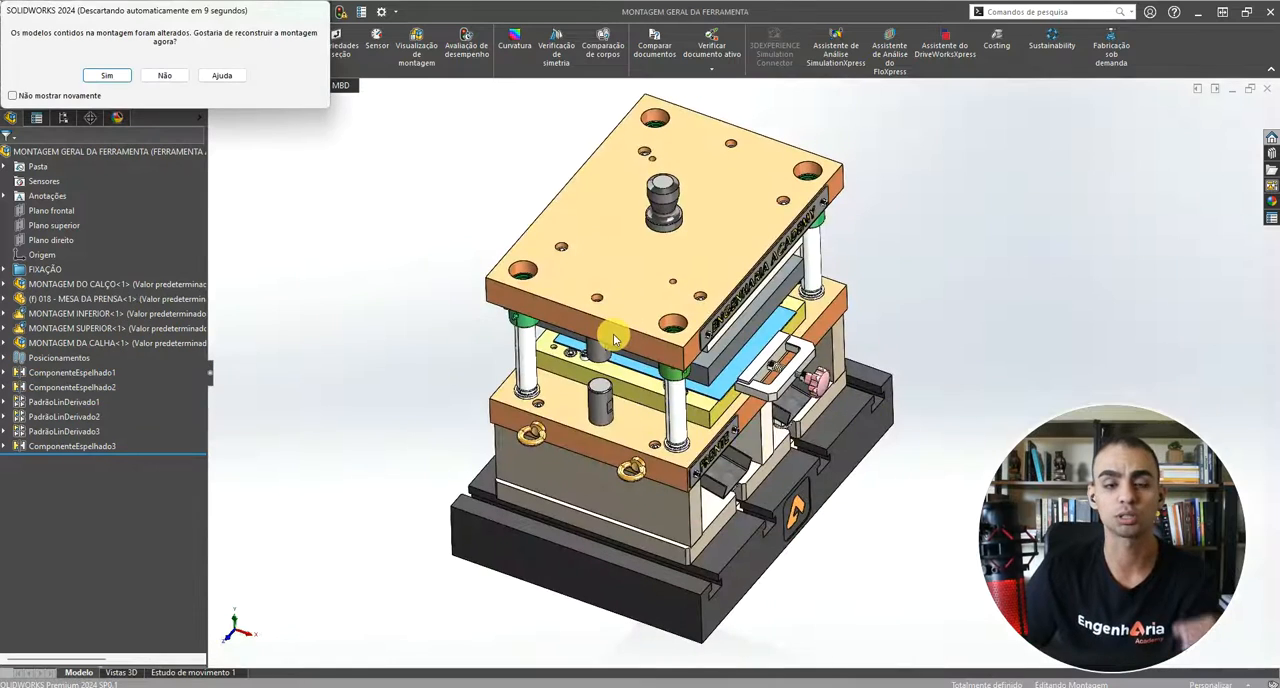
left_click(110, 77)
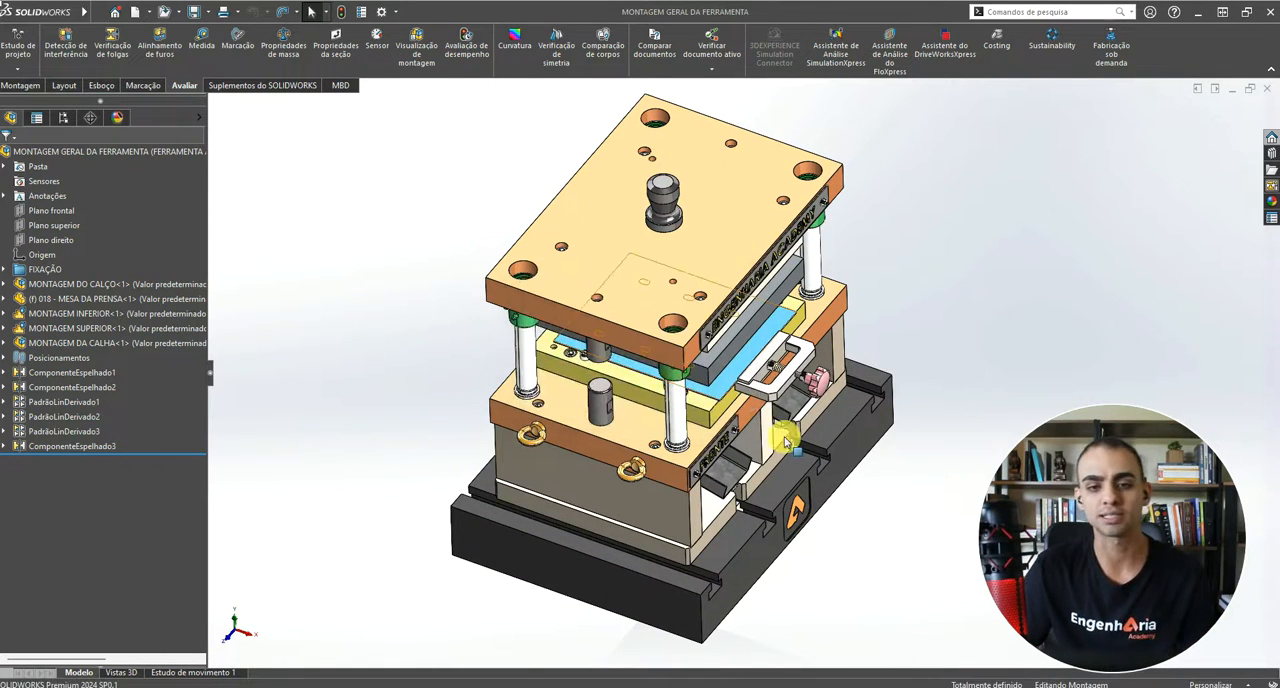
middle_click_drag(843, 484, 566, 114)
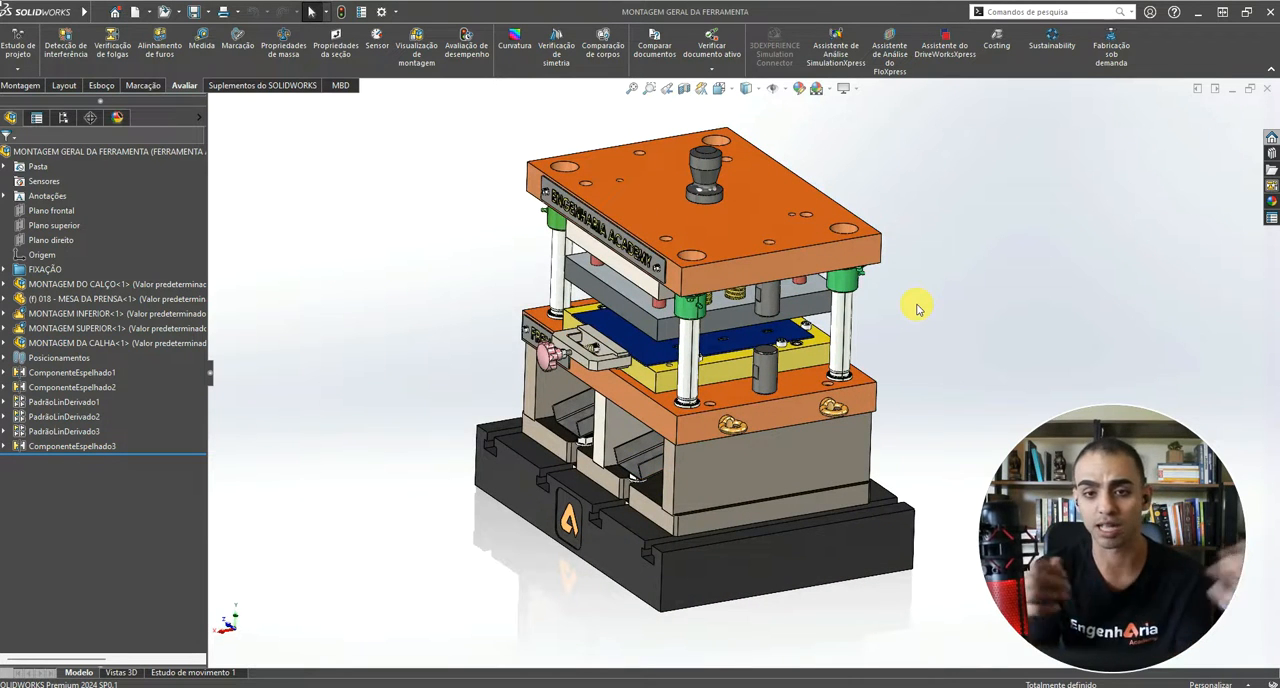
Step: Activate the FERRAMENTA FECHADA configuration of the general tool assembly
left_click(63, 117)
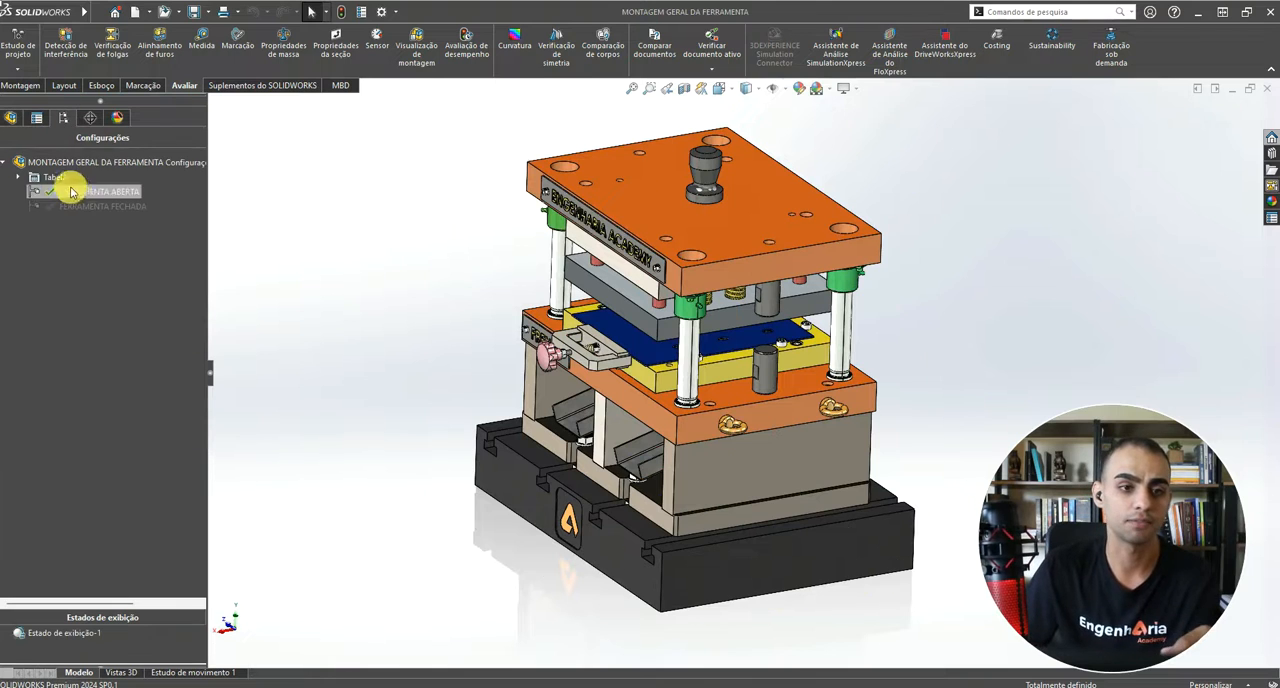
left_click(80, 206)
double_click(80, 206)
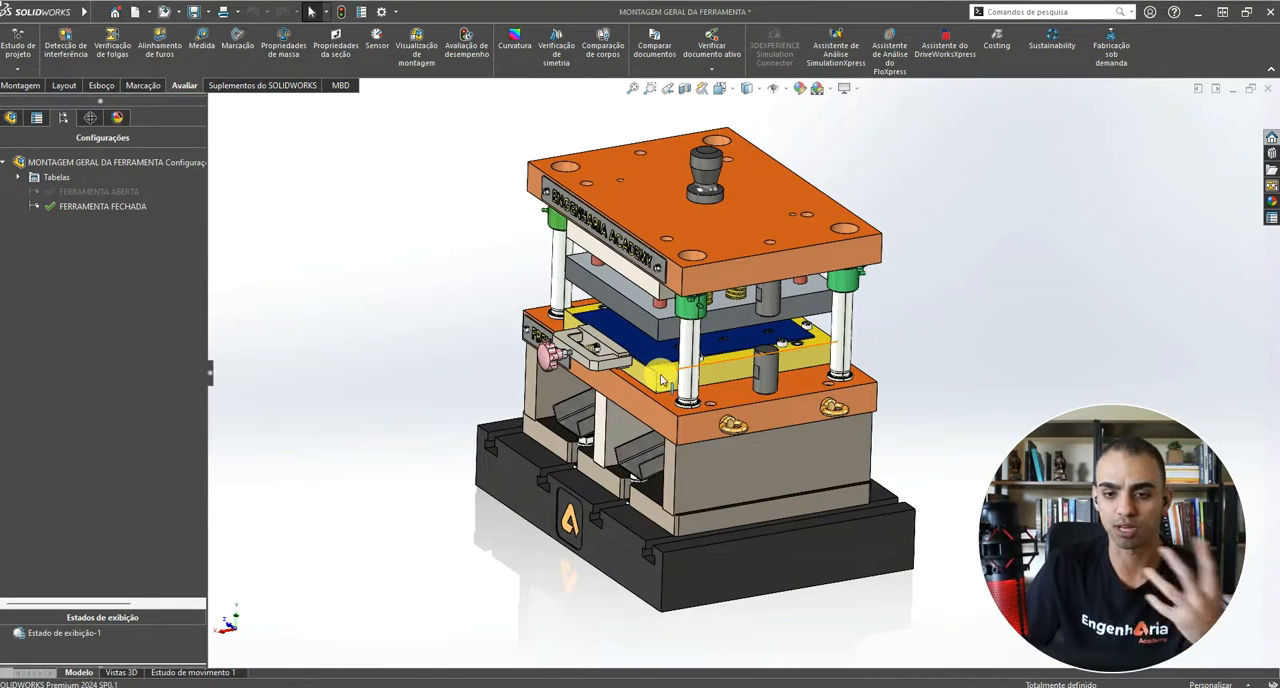
scroll(667, 389, "down", 4)
middle_click_drag(674, 414, 681, 451)
scroll(400, 350, "up", 2)
scroll(670, 356, "up", 3)
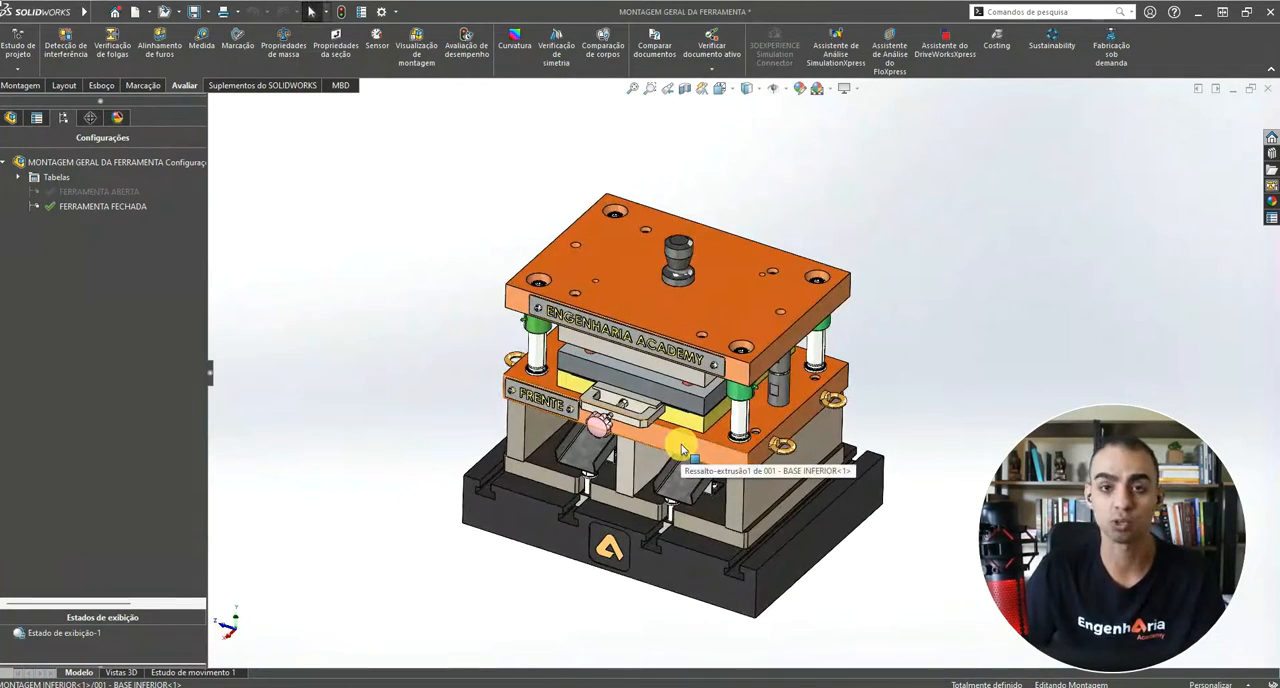